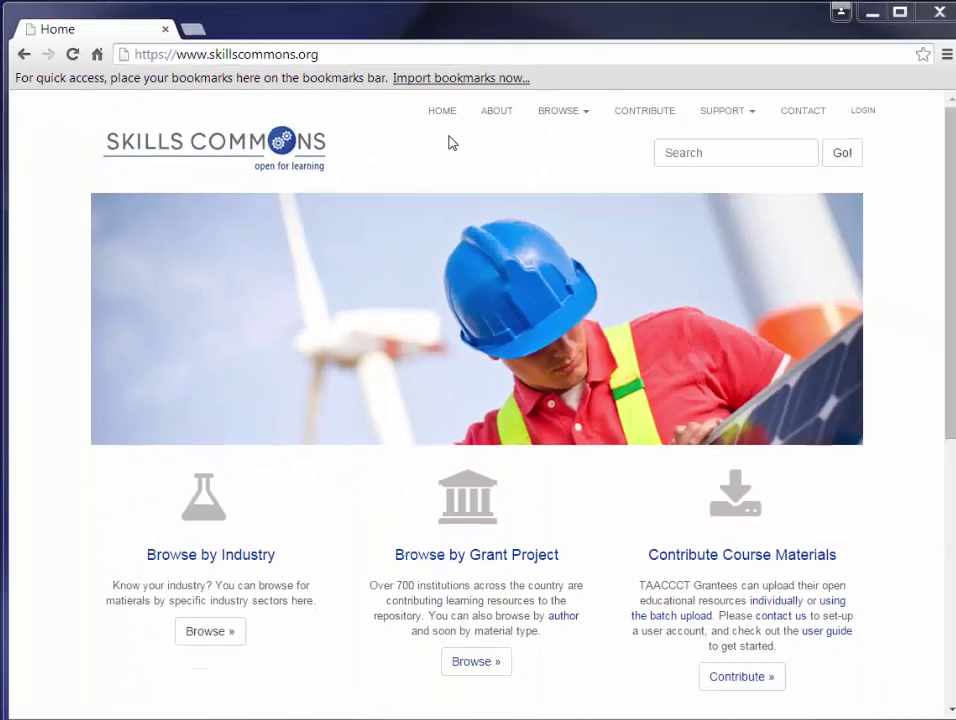
- Sign in to contribute with the prefilled credentials and start a submission in Test Community > Learning Resources Collection
left_click(644, 115)
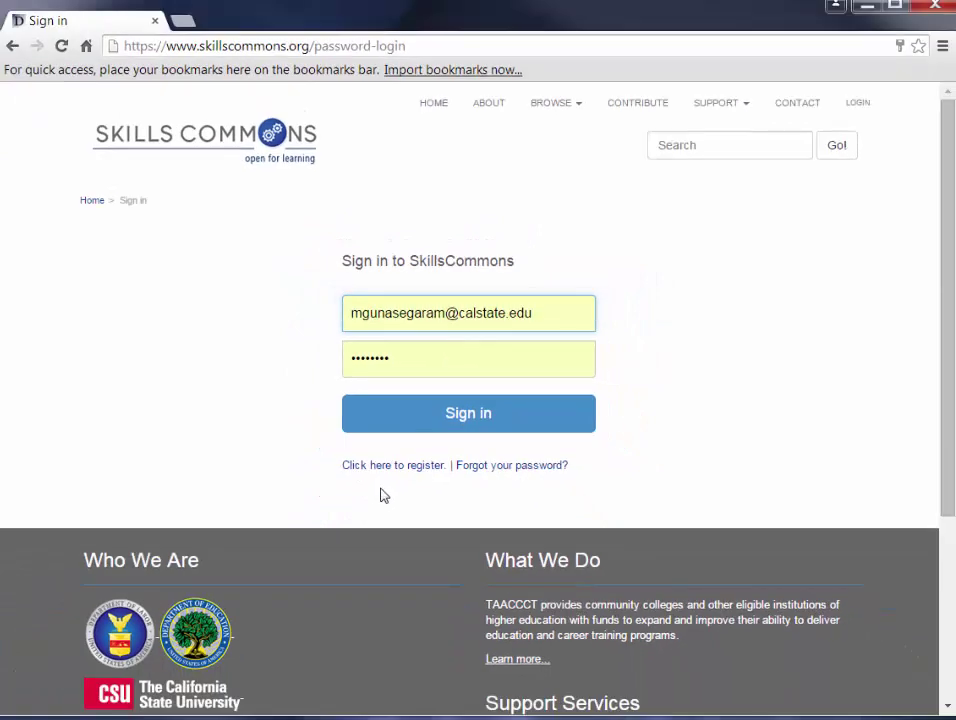
left_click(534, 419)
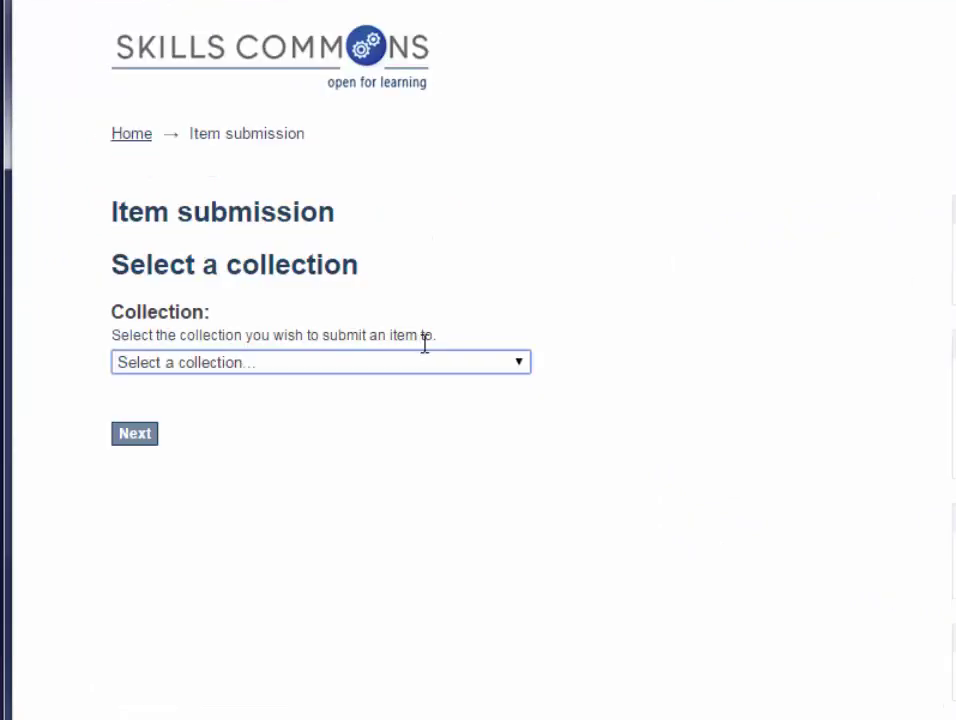
left_click(472, 370)
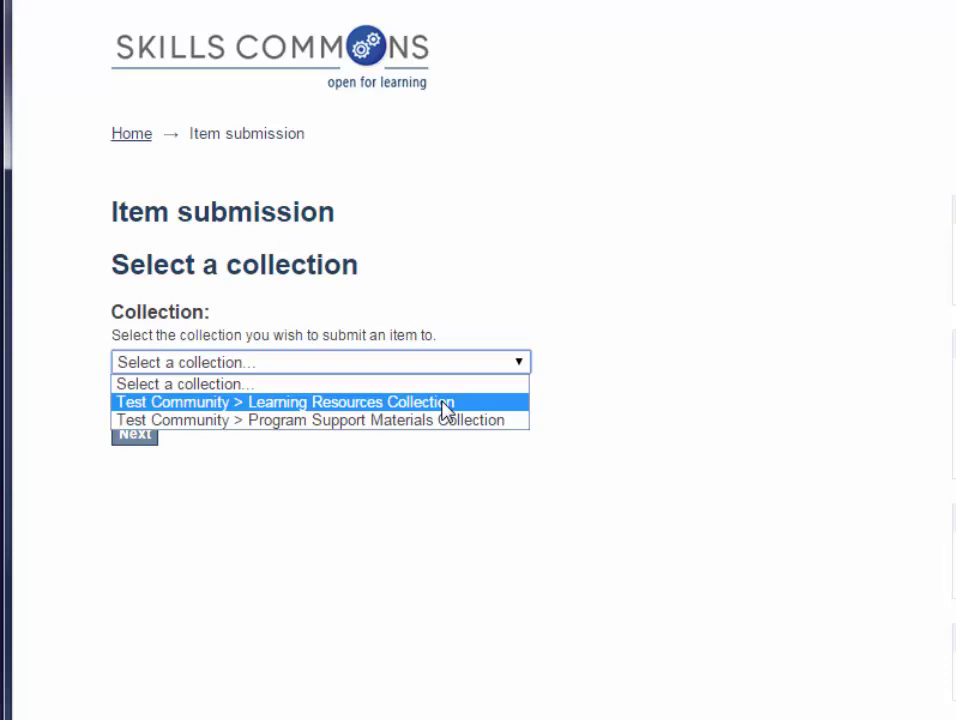
left_click(447, 404)
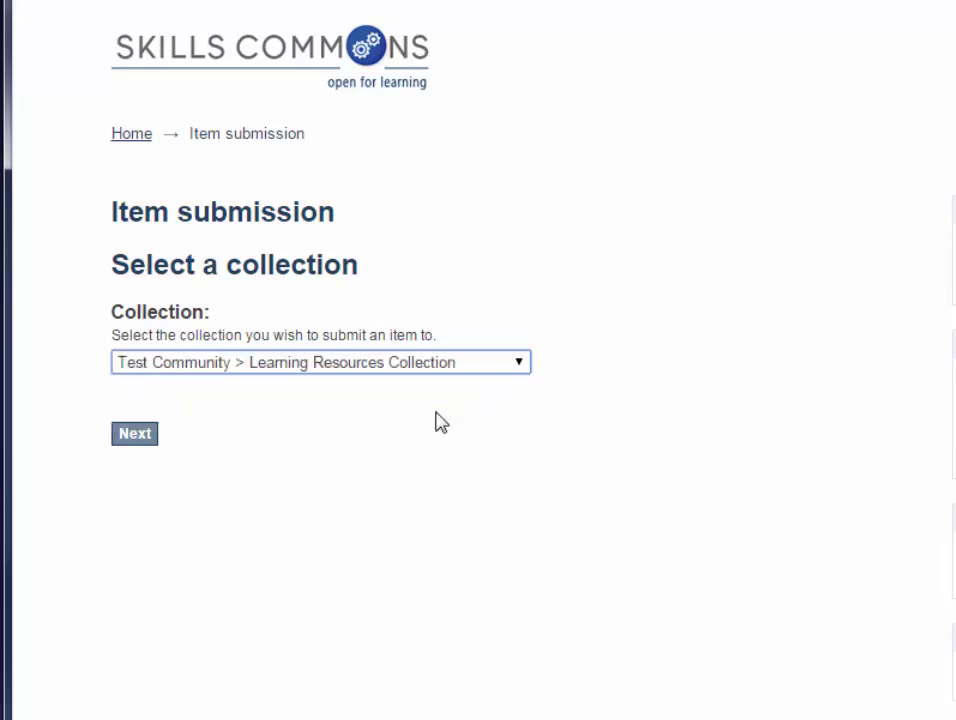
left_click(128, 436)
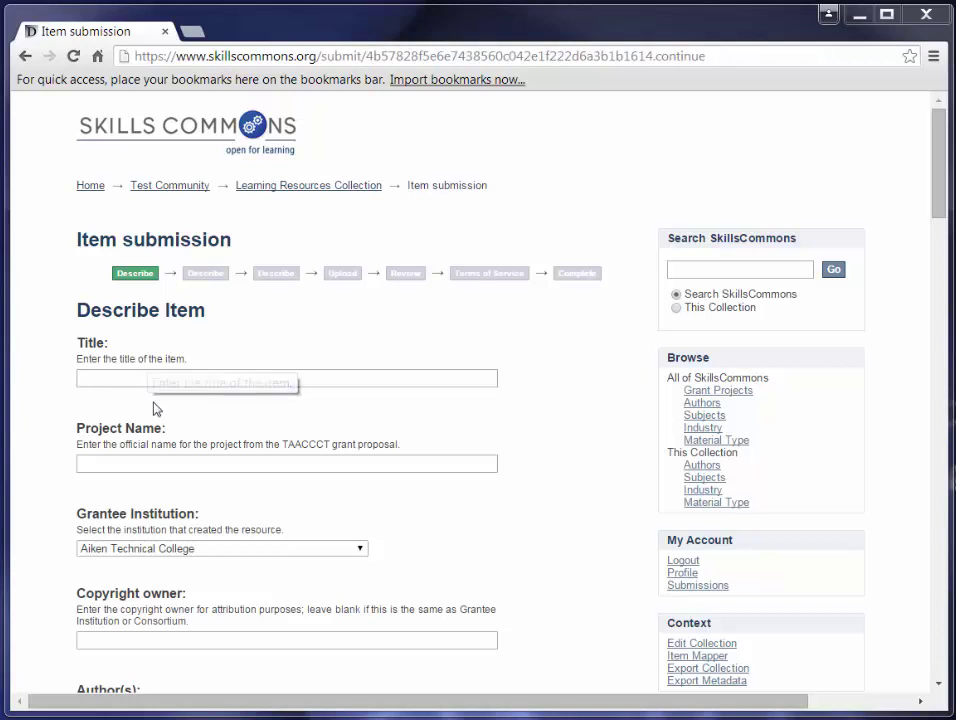
- Enter Biology 101 as the item's title and XYZ Project as its project name
left_click(152, 380)
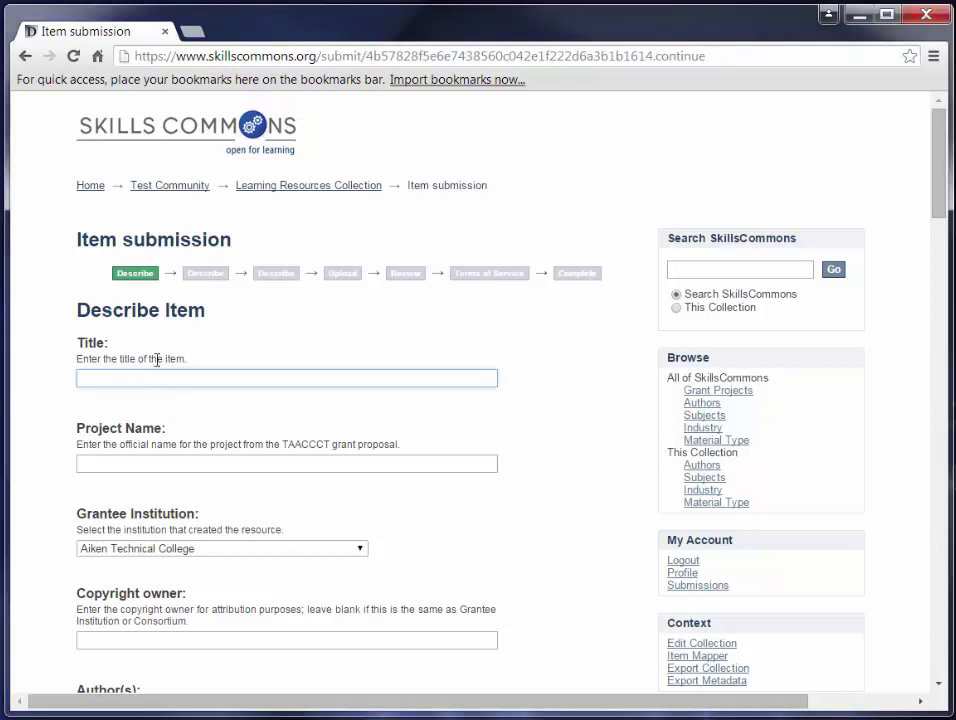
type("Bi")
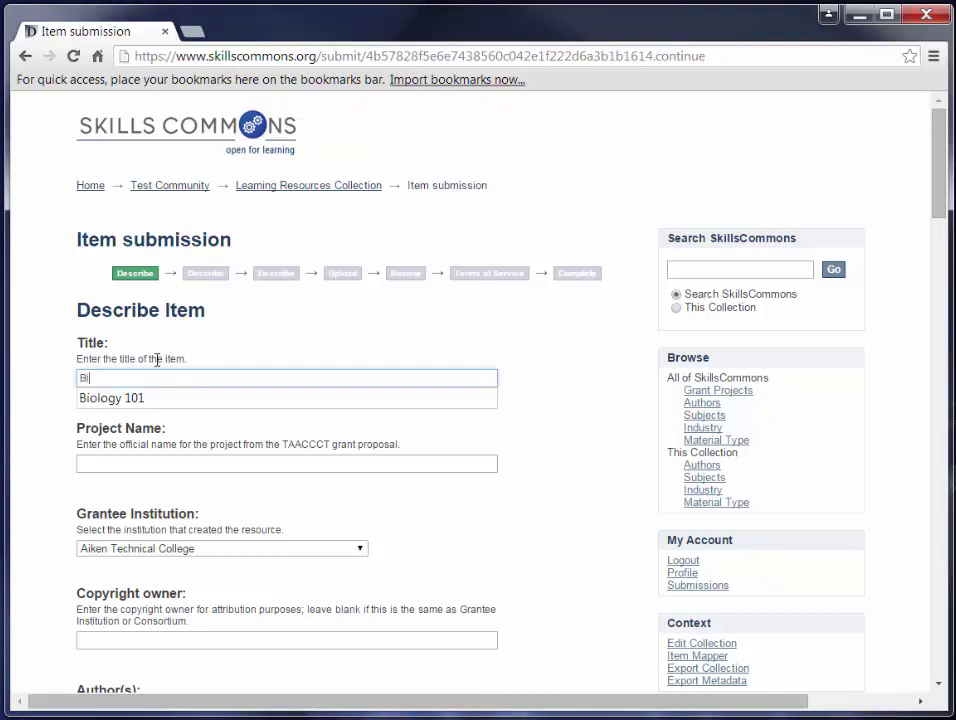
type("ology 101")
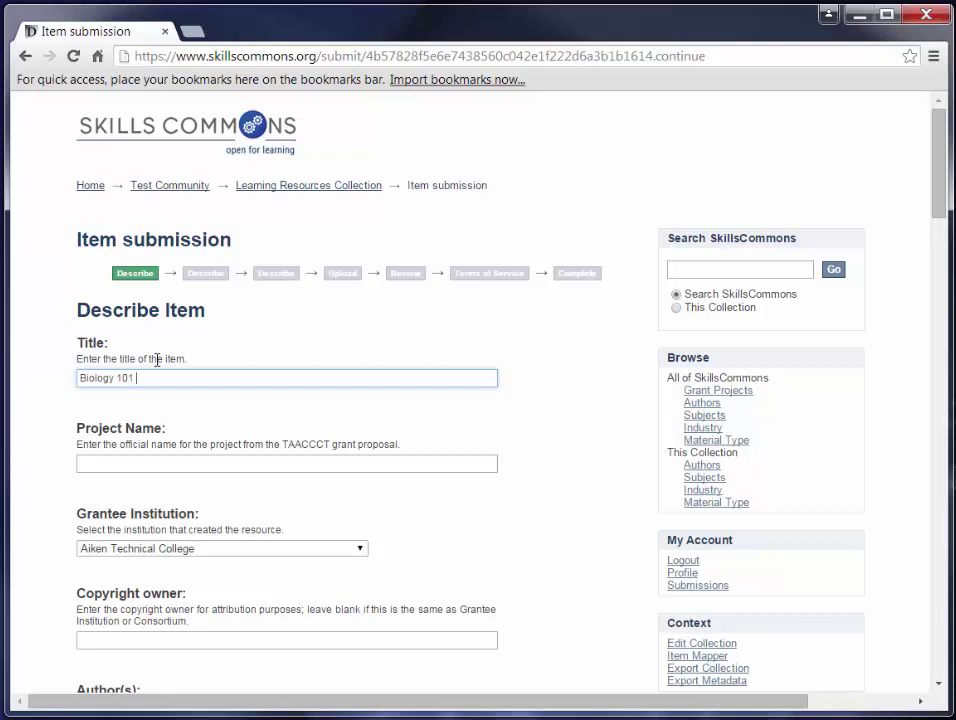
left_click(210, 467)
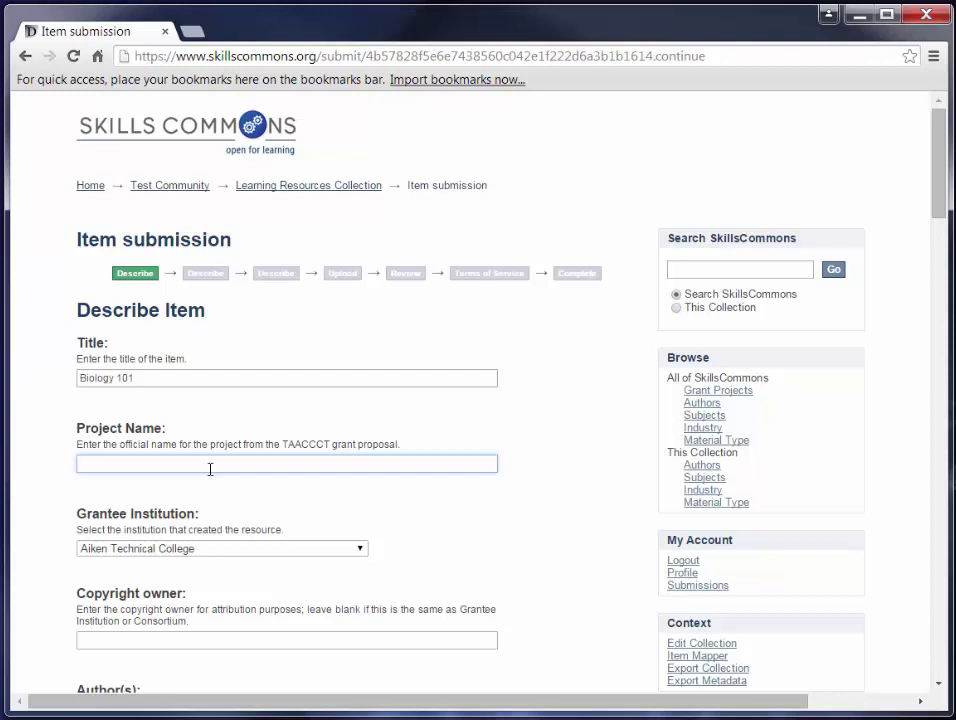
type("X")
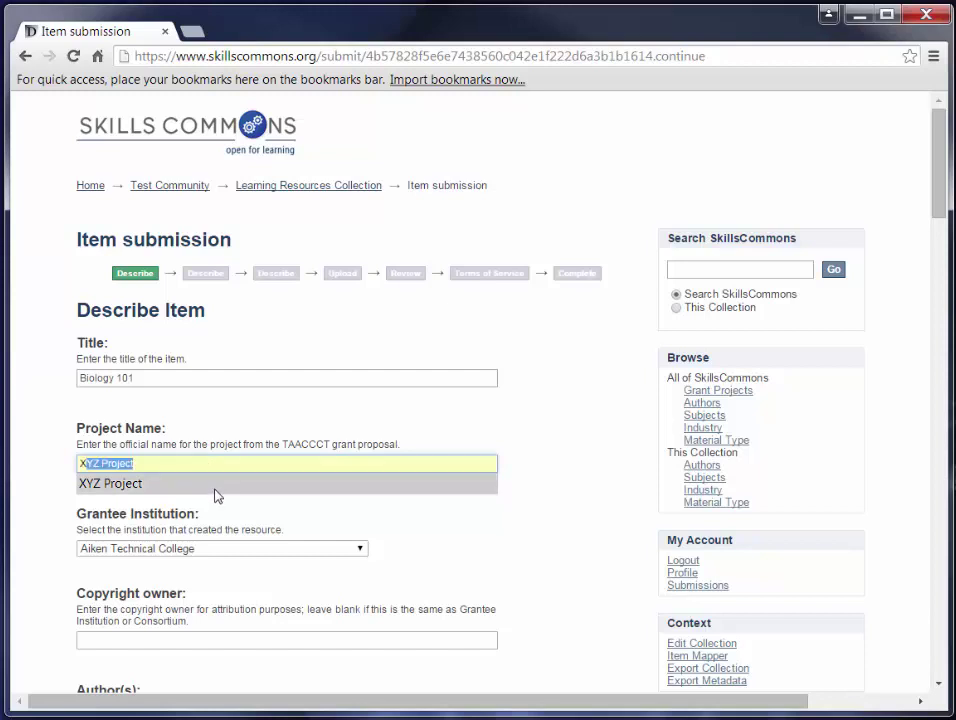
left_click(215, 496)
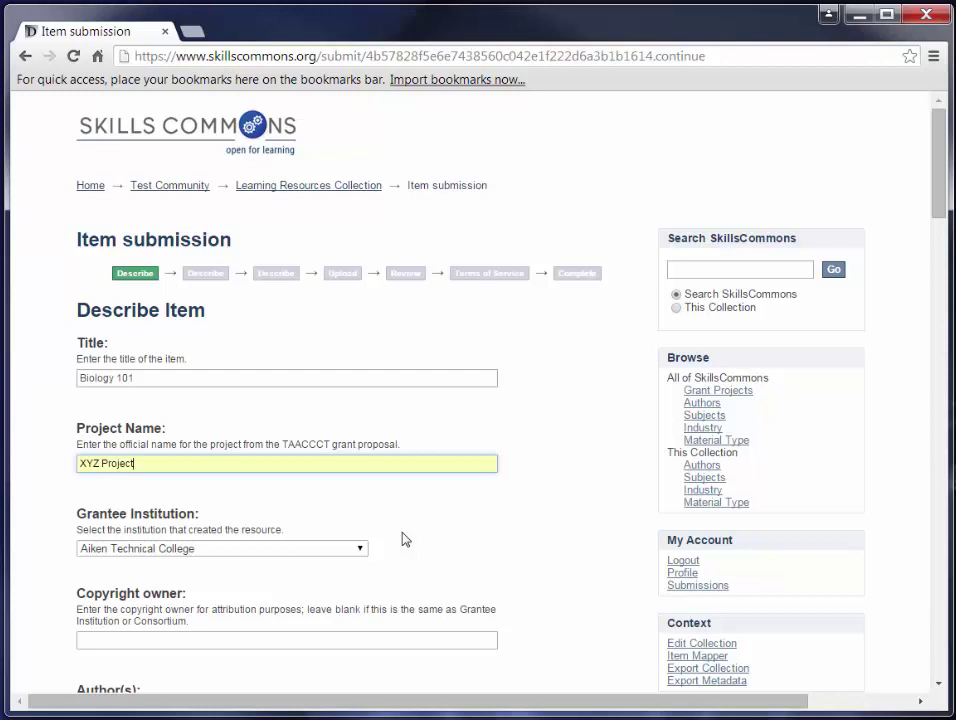
- Set the grantee institution to CSU, San Bernardino
left_click(360, 548)
scroll(312, 618, "down", 2)
scroll(305, 625, "down", 5)
scroll(262, 706, "down", 4)
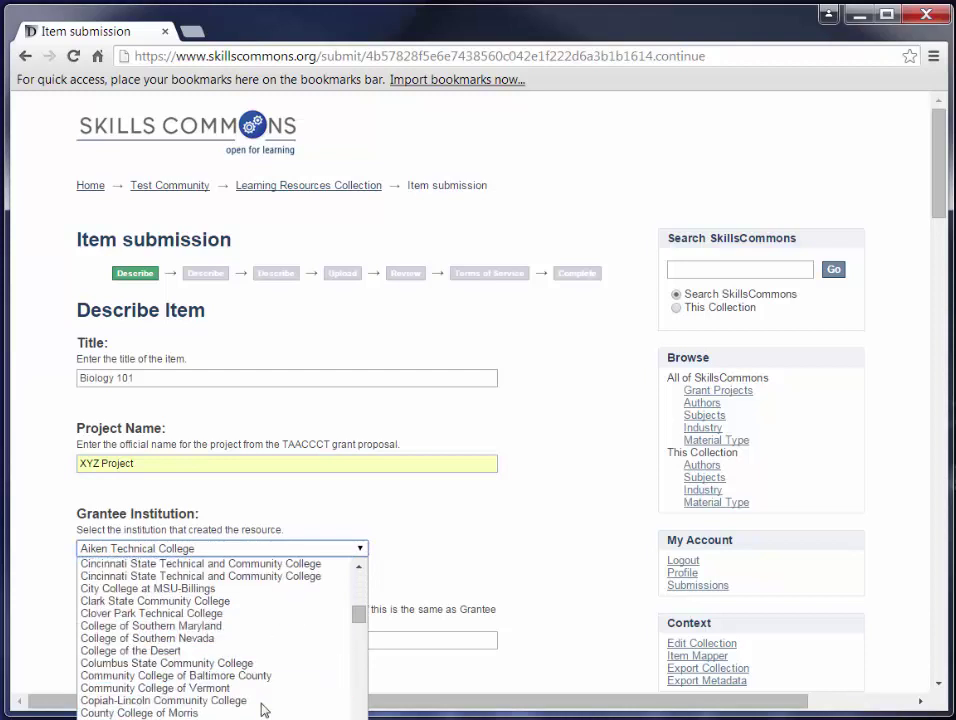
left_click(150, 705)
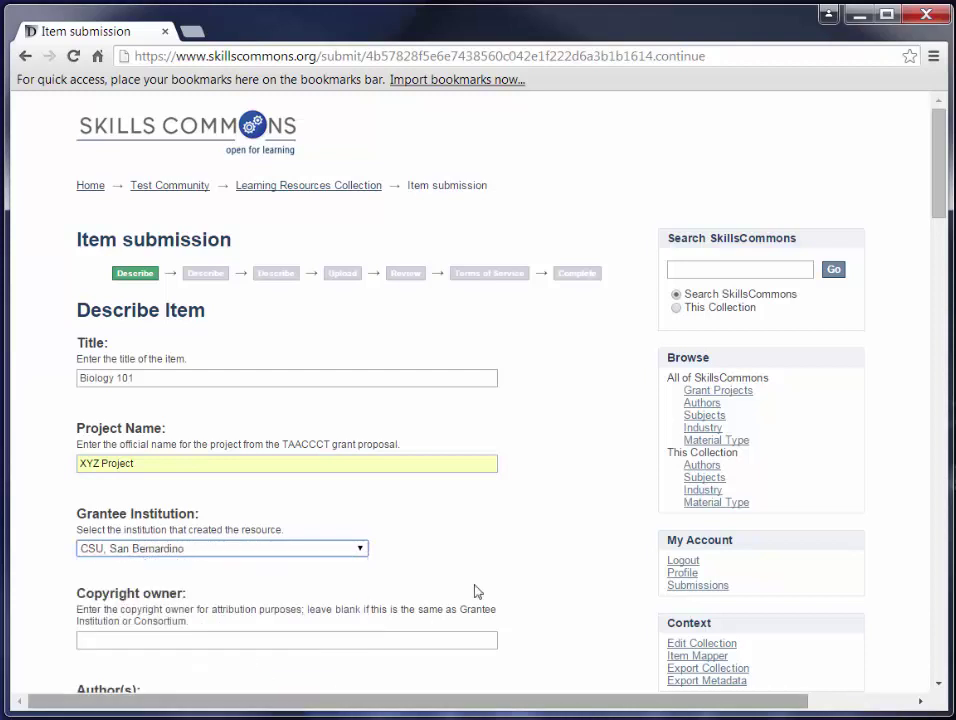
left_click(563, 527)
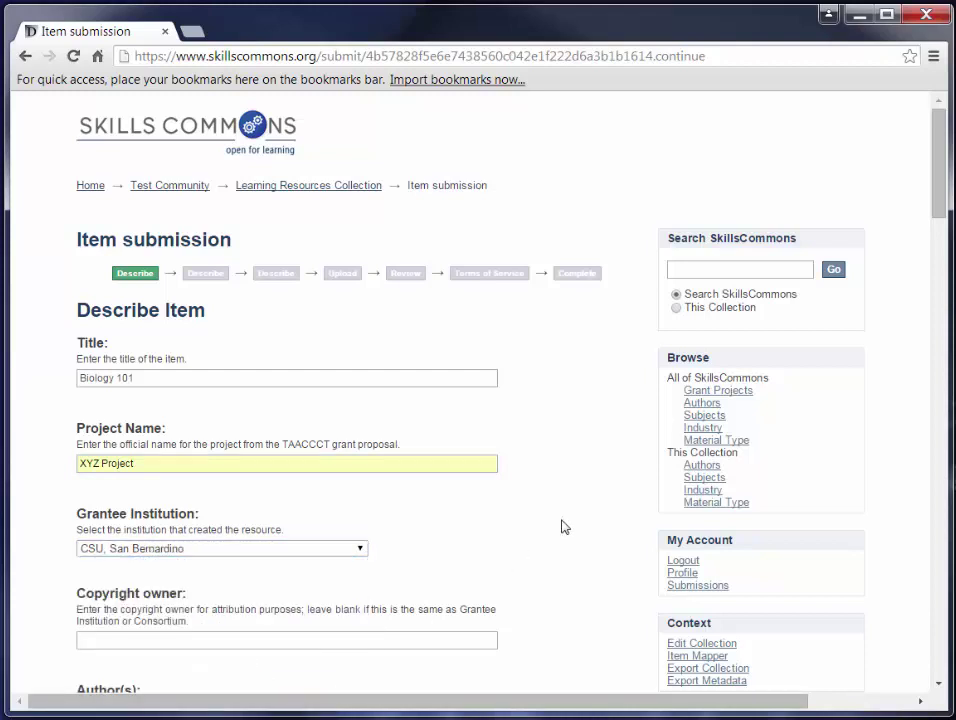
- Add the first author to the item with their last and first names
scroll(563, 527, "down", 5)
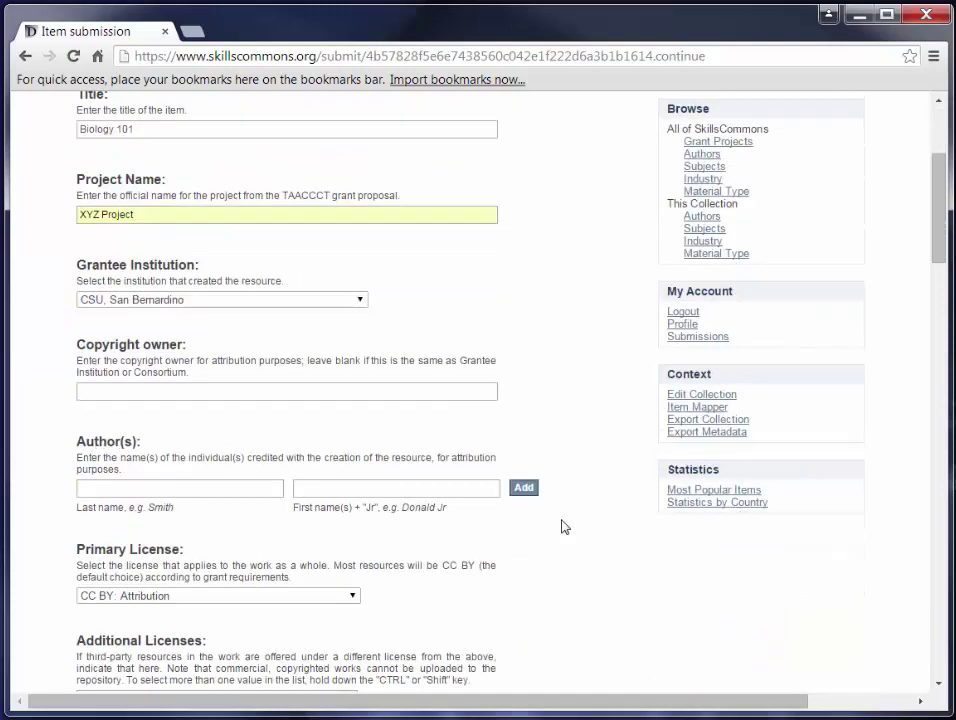
scroll(568, 520, "down", 1)
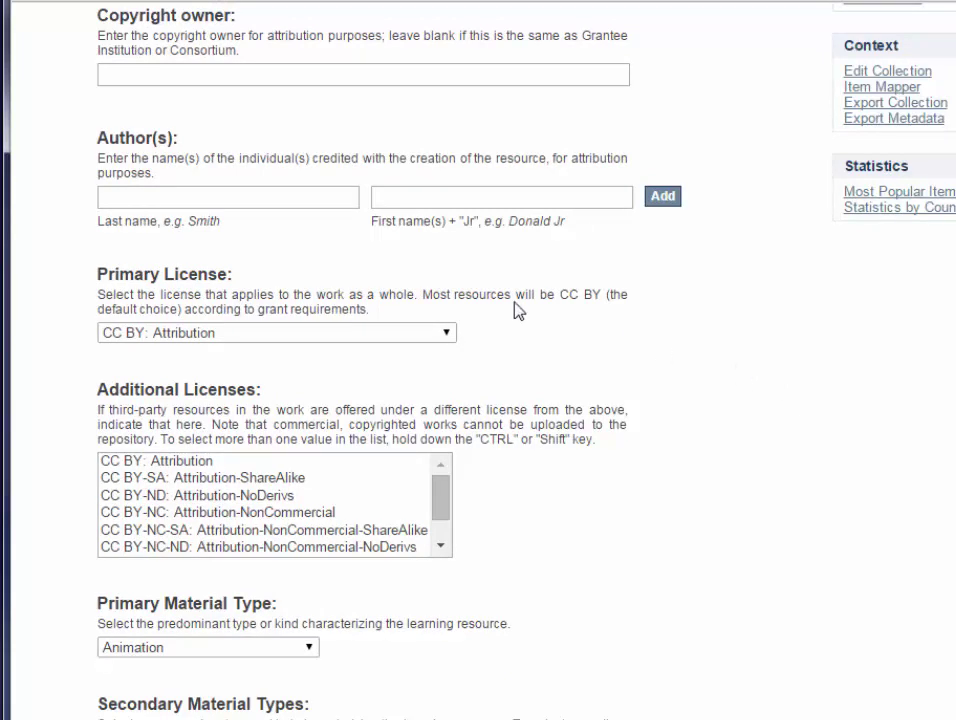
left_click(247, 200)
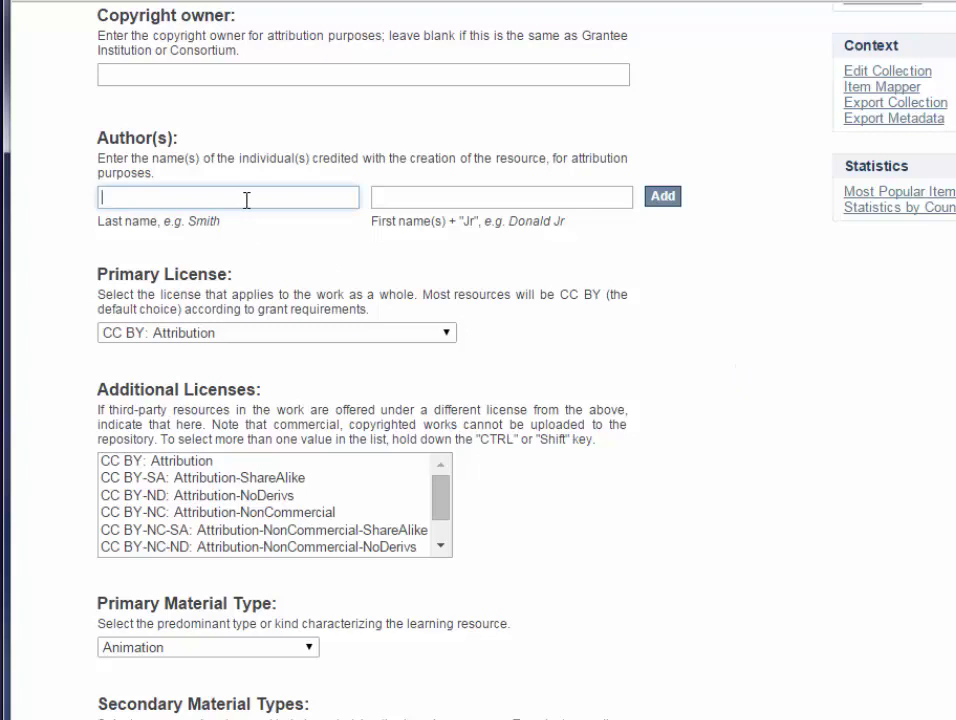
type("Smith")
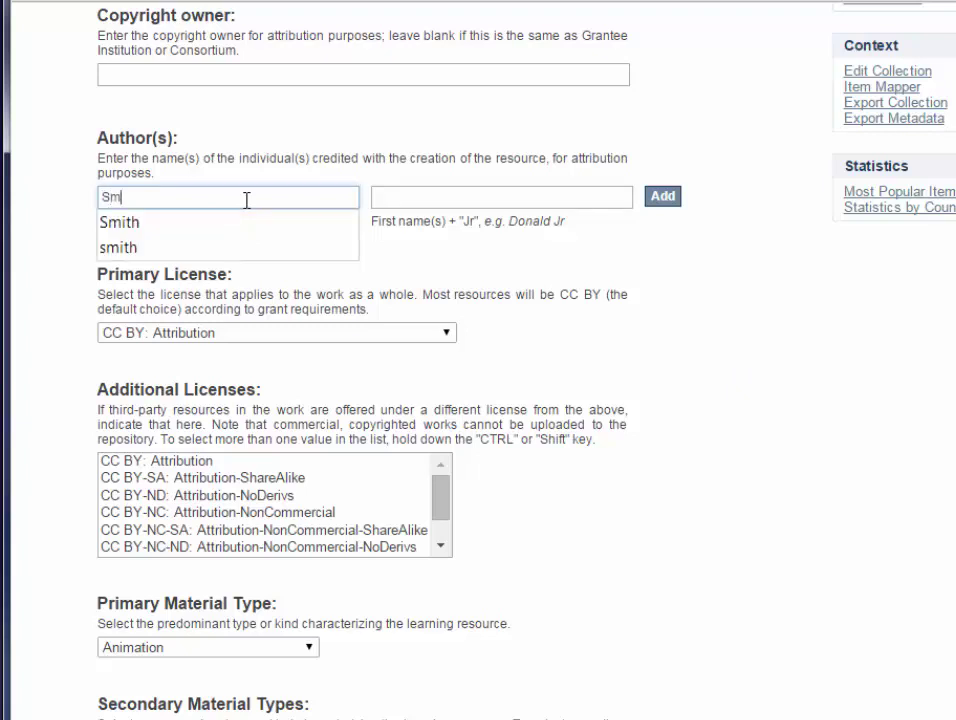
left_click(262, 224)
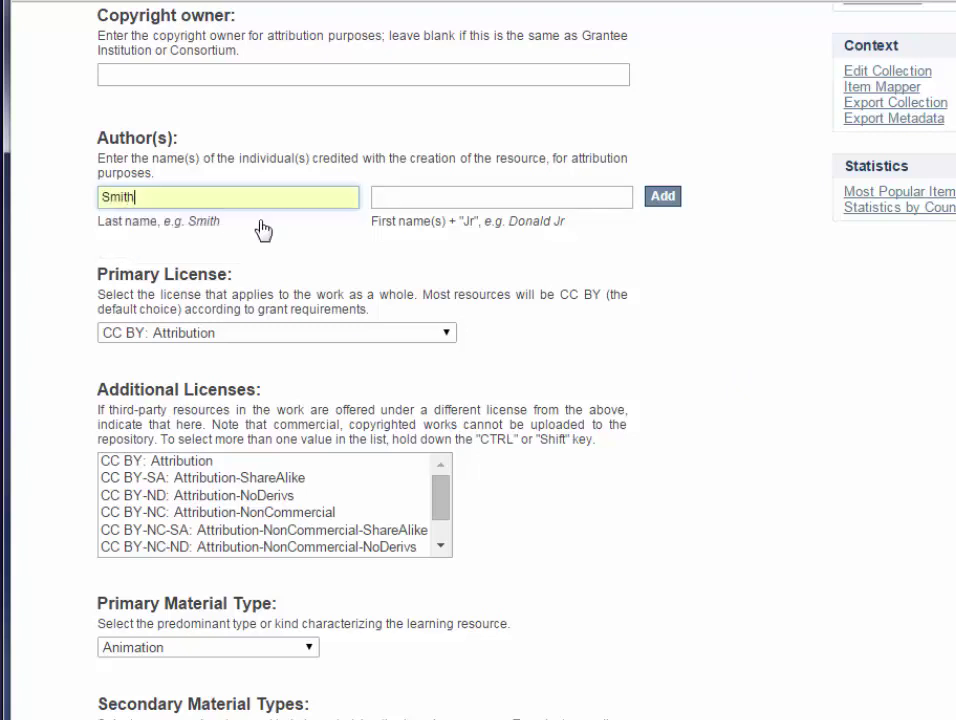
left_click(389, 199)
type("Do")
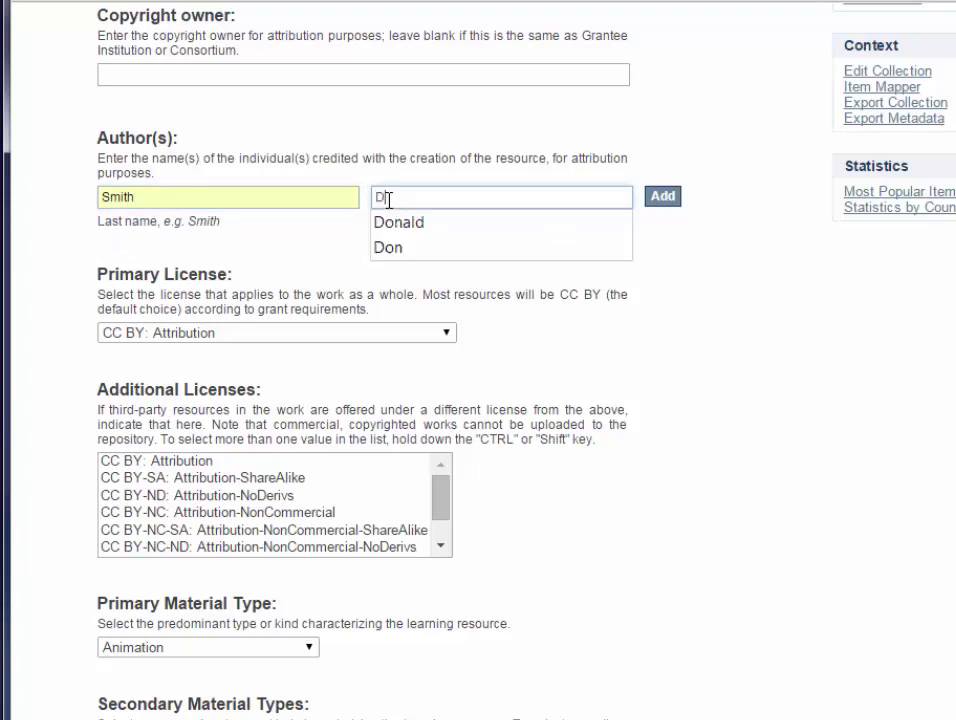
left_click(420, 223)
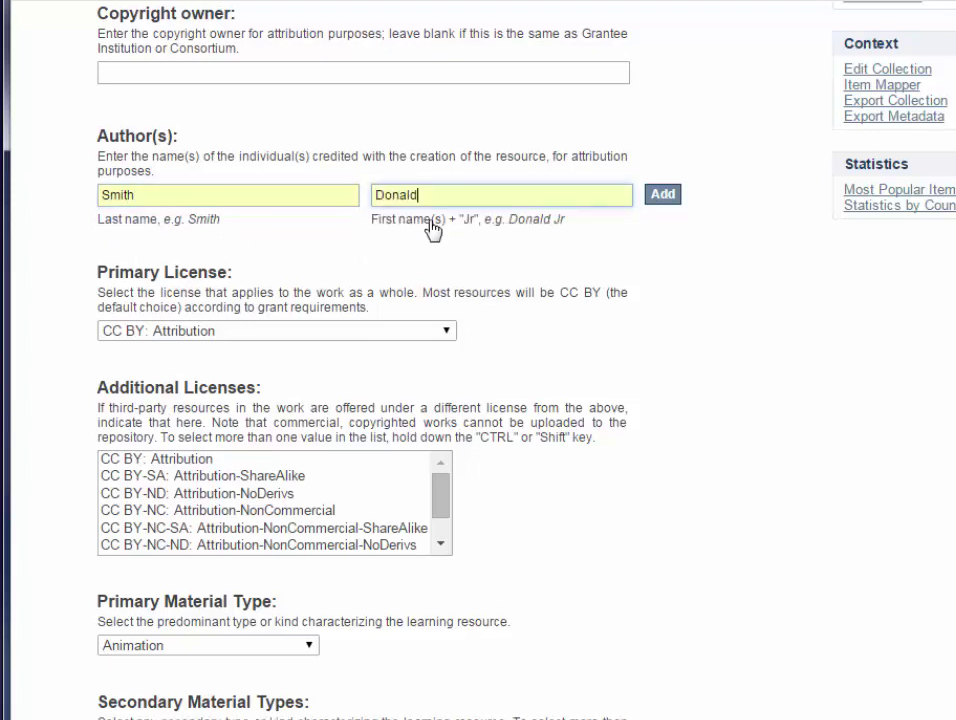
scroll(736, 220, "down", 1)
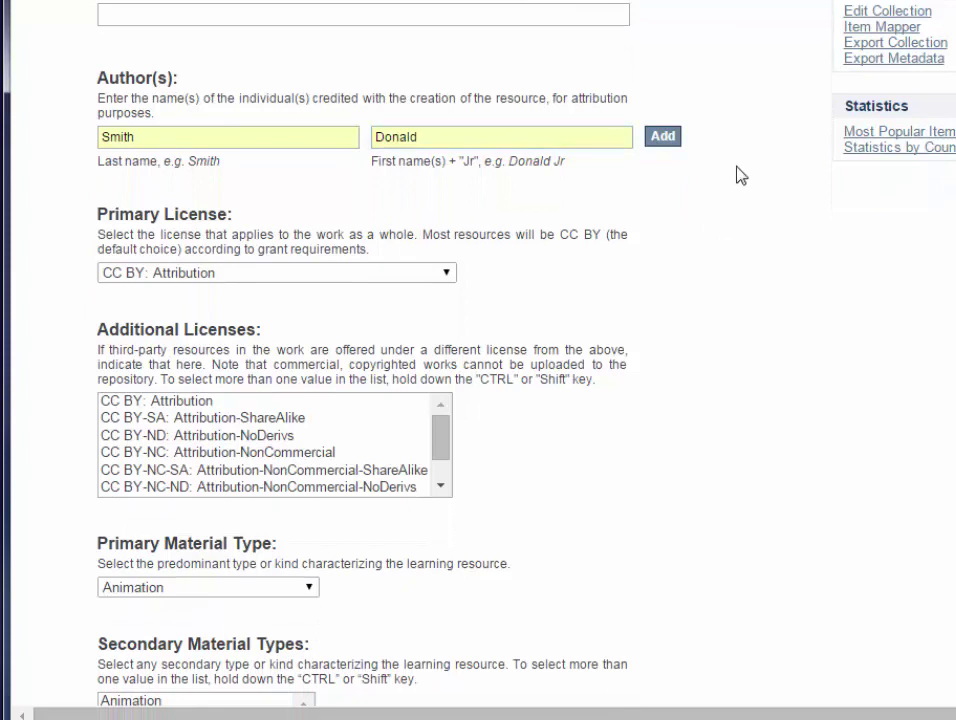
left_click(672, 142)
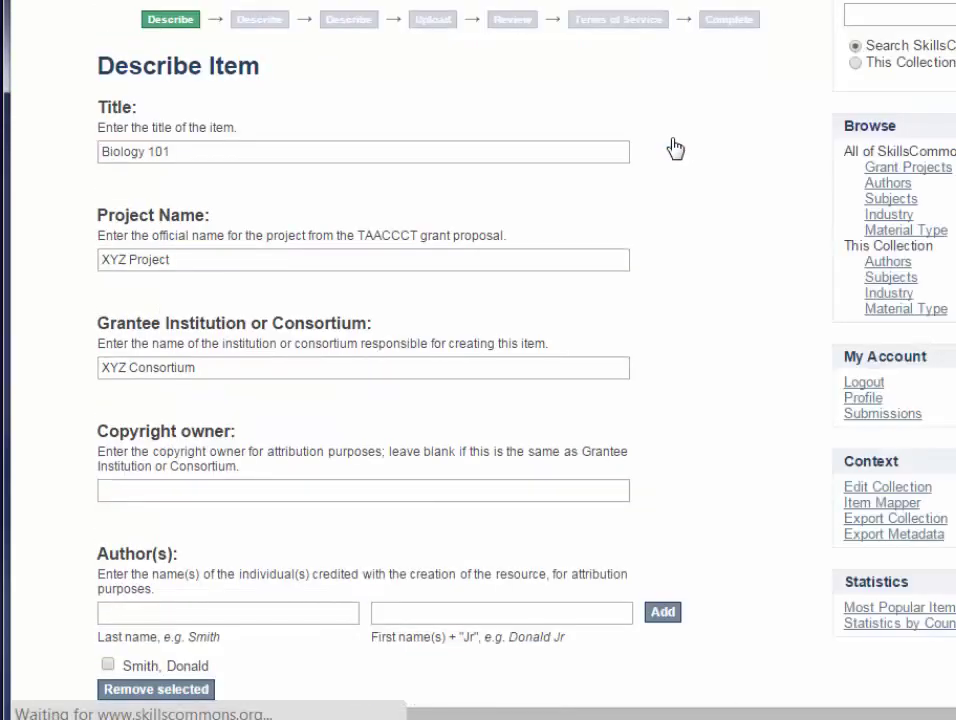
- Add a second author with their last and first names to the author list
left_click(273, 612)
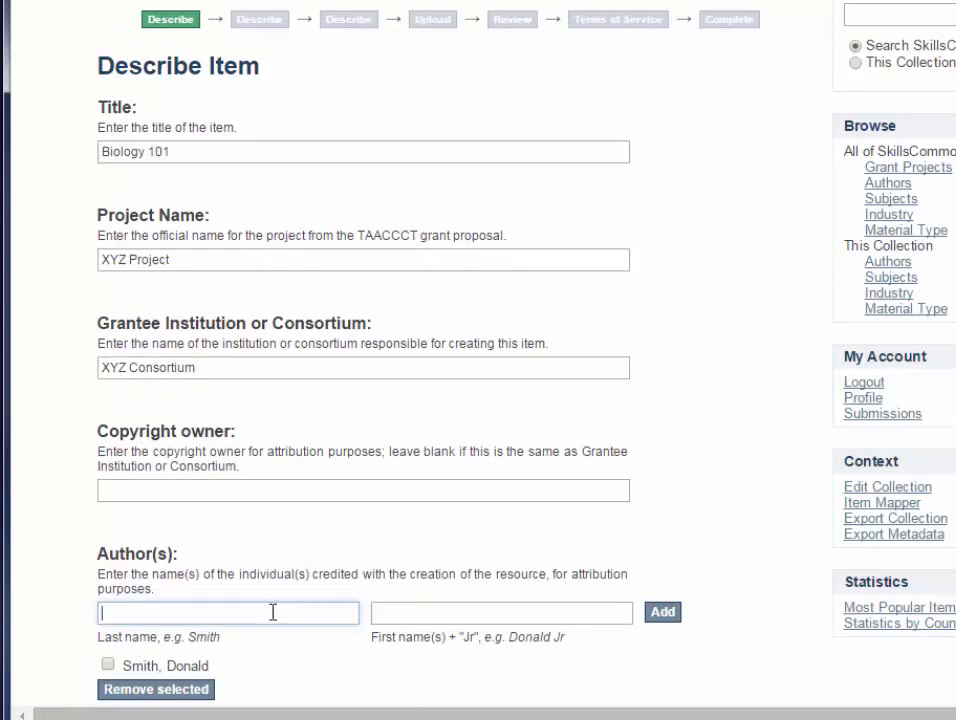
type("Jones")
left_click(330, 645)
left_click(415, 613)
type("Mary")
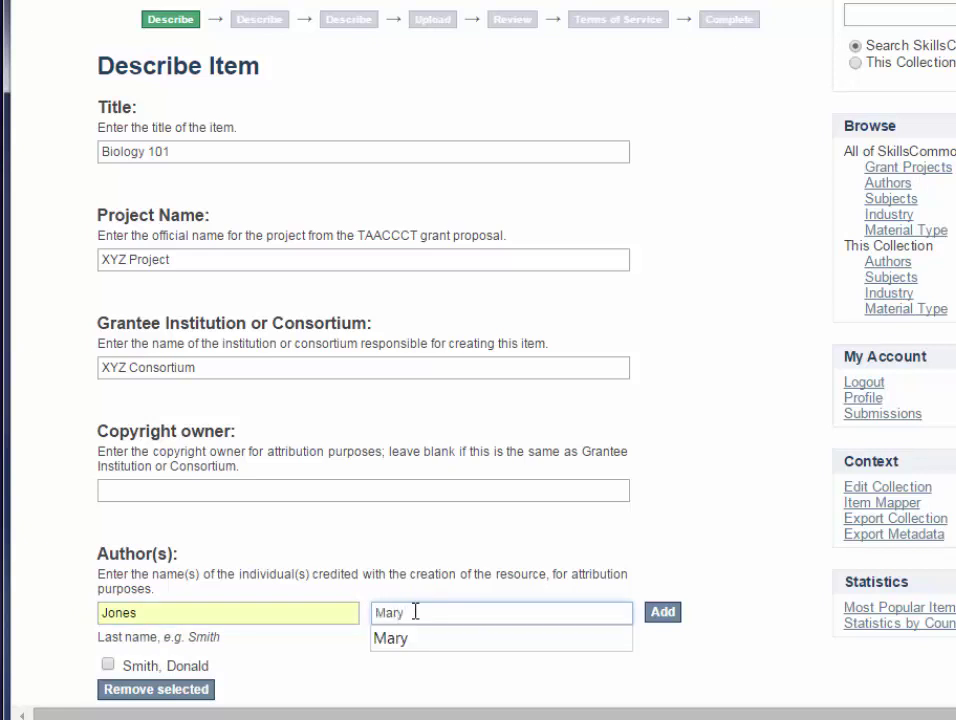
left_click(402, 637)
left_click(662, 612)
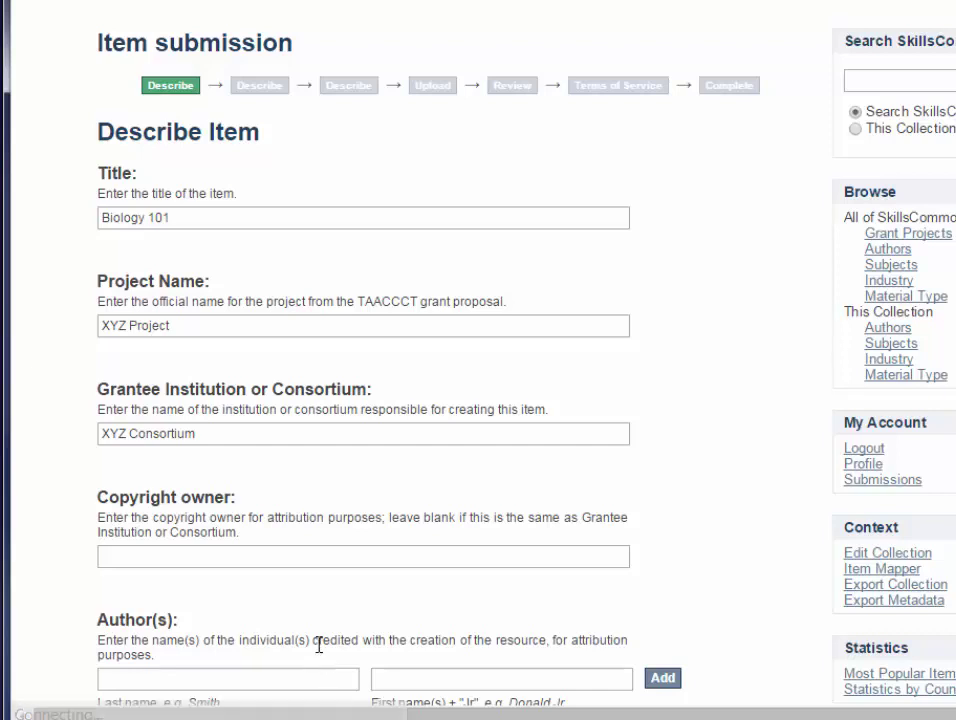
- Add a third author with their last and first names to the author list
left_click(288, 568)
type("JW")
key("BackSpace")
key("BackSpace")
type("W")
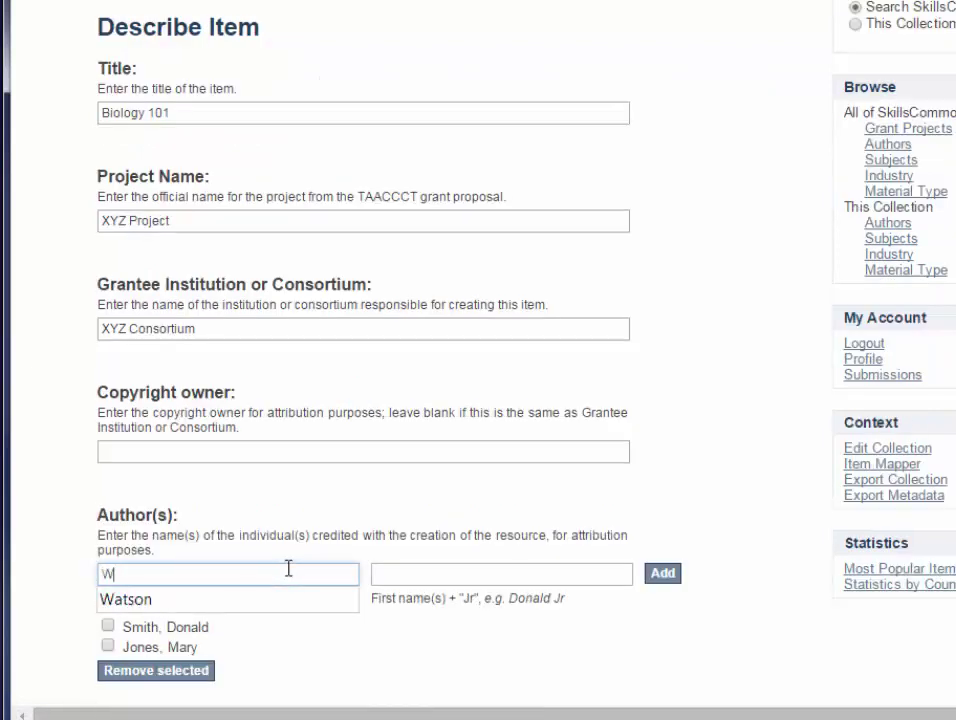
left_click(300, 605)
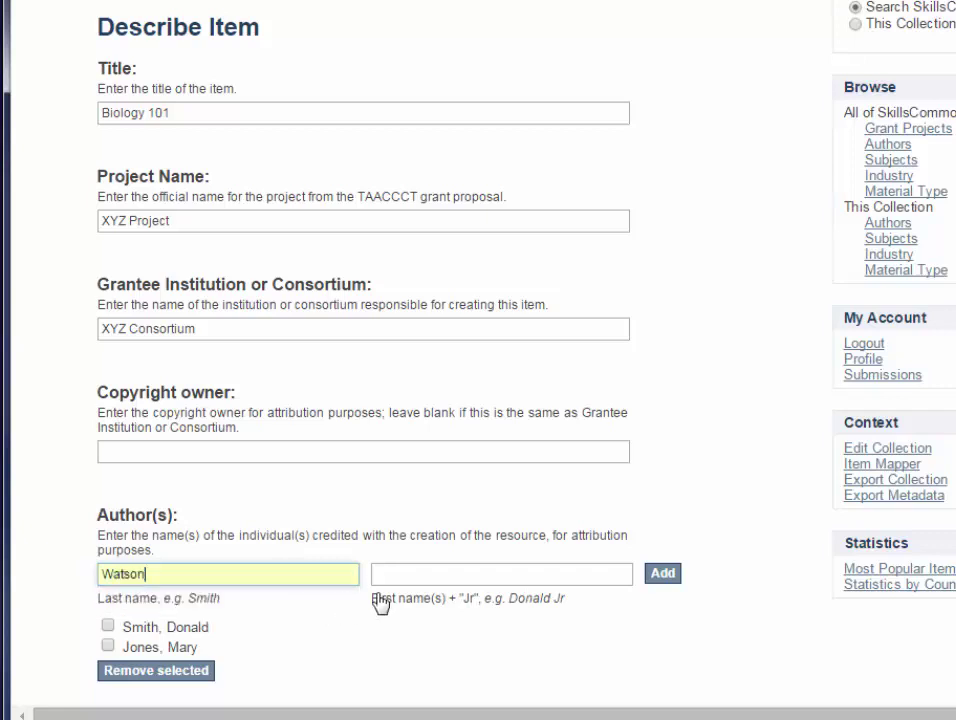
left_click(420, 572)
type("Sar")
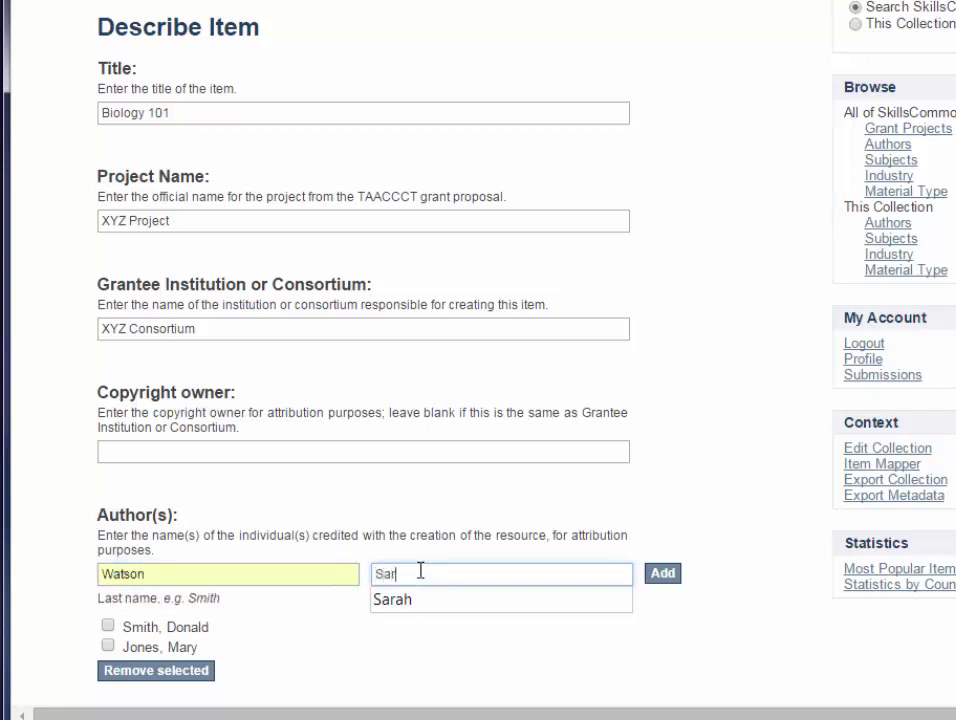
type("ah")
left_click(431, 605)
left_click(662, 573)
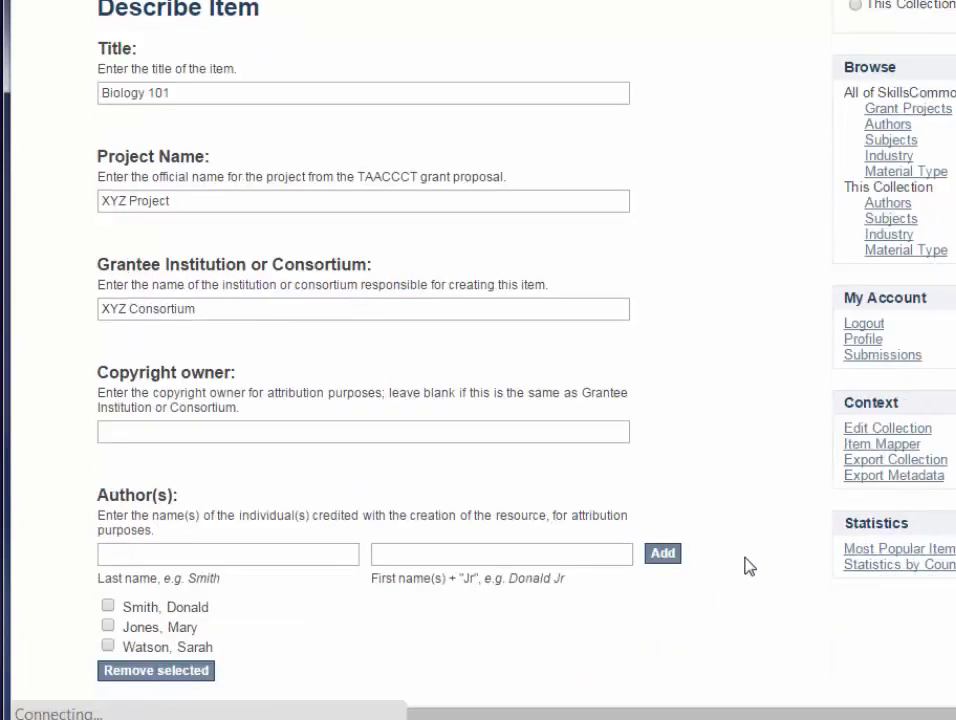
- Remove the first-listed author from the item's author list
scroll(748, 563, "down", 1)
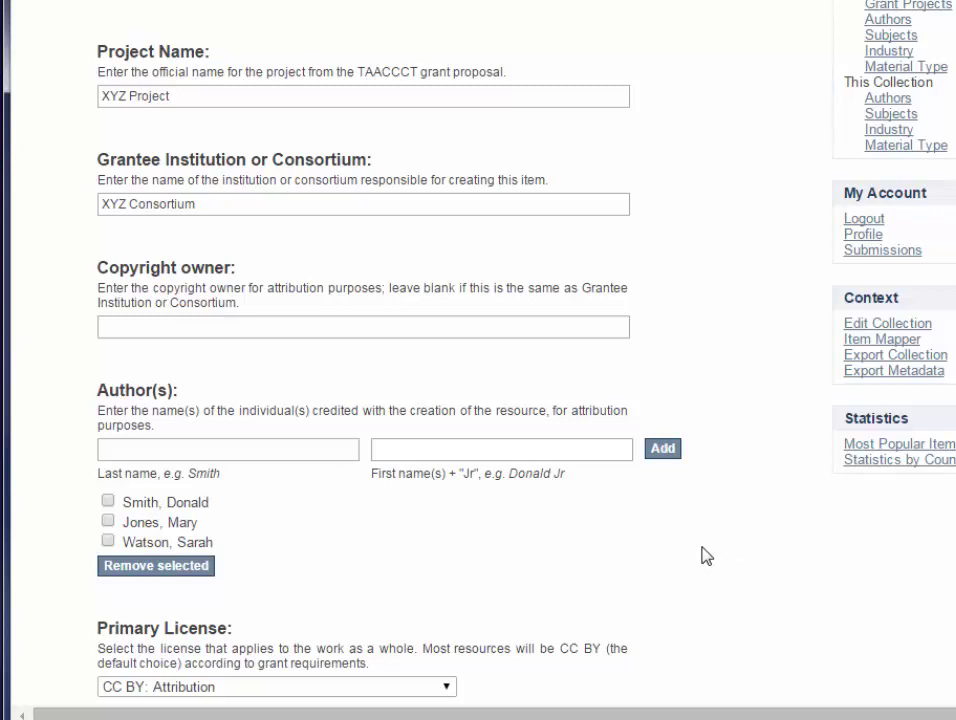
left_click(108, 502)
left_click(155, 566)
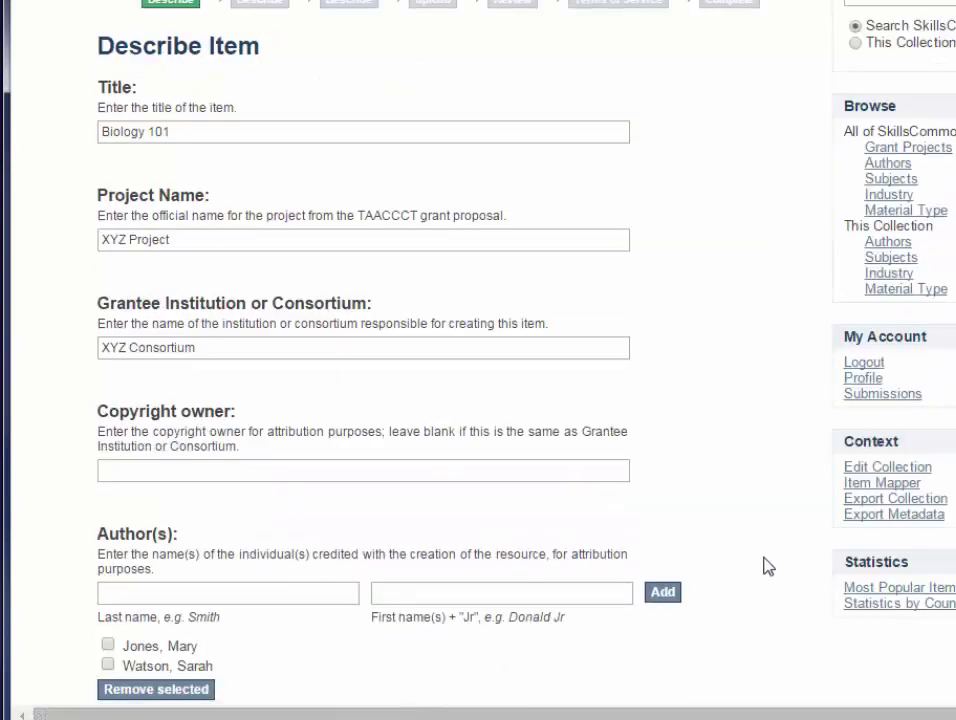
- Select CC BY-SA: Attribution-ShareAlike and CC BY-NC: Attribution-NonCommercial as the item's additional licenses
scroll(764, 563, "down", 3)
scroll(785, 469, "down", 1)
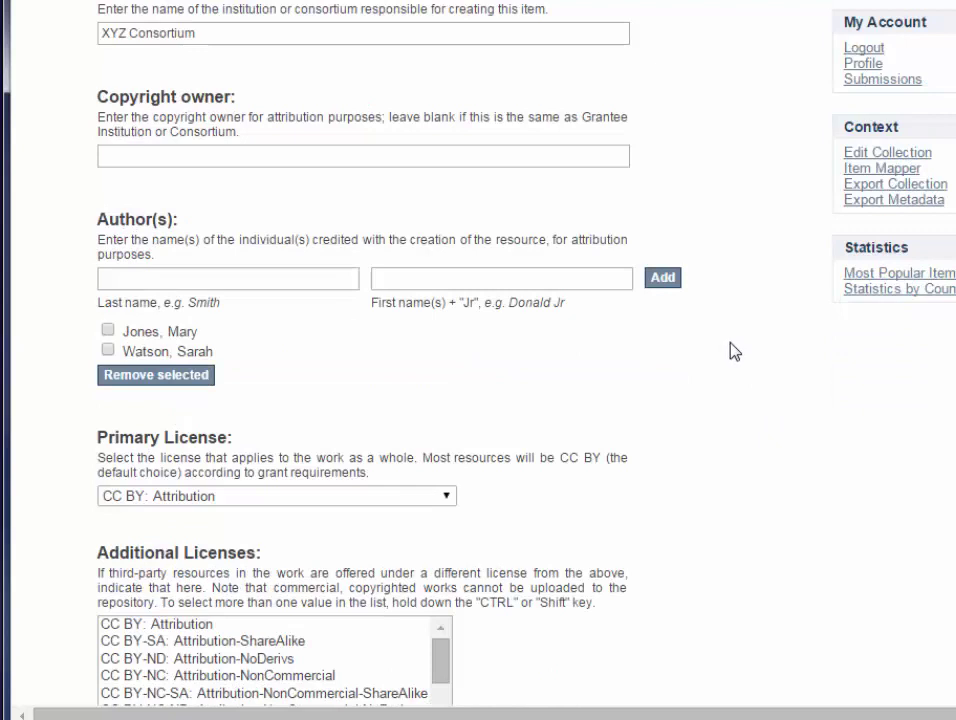
scroll(732, 356, "down", 1)
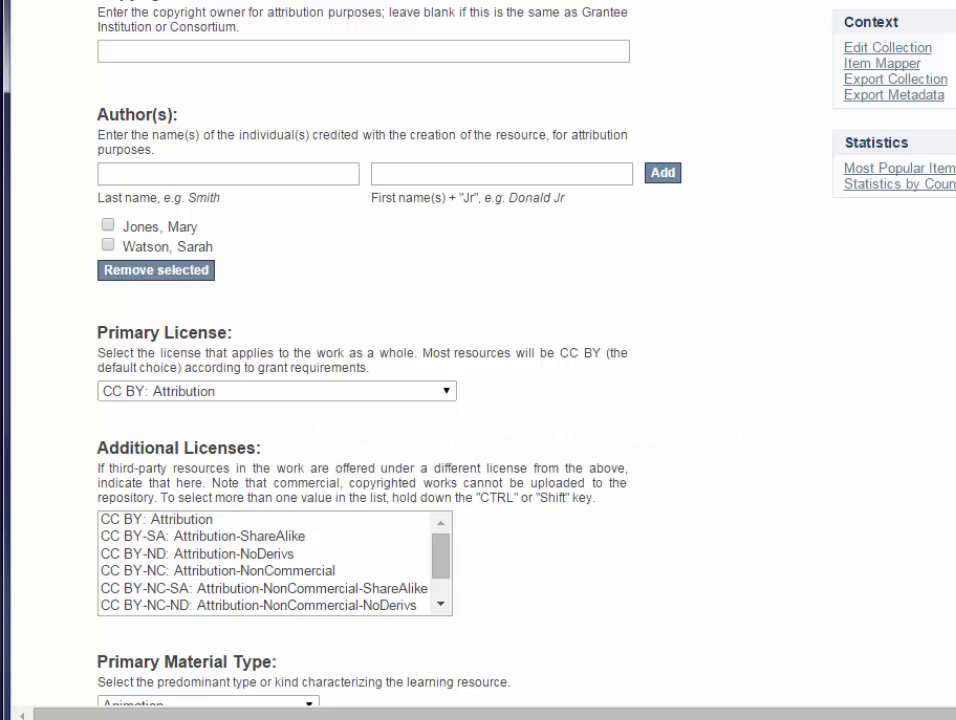
scroll(478, 400, "down", 2)
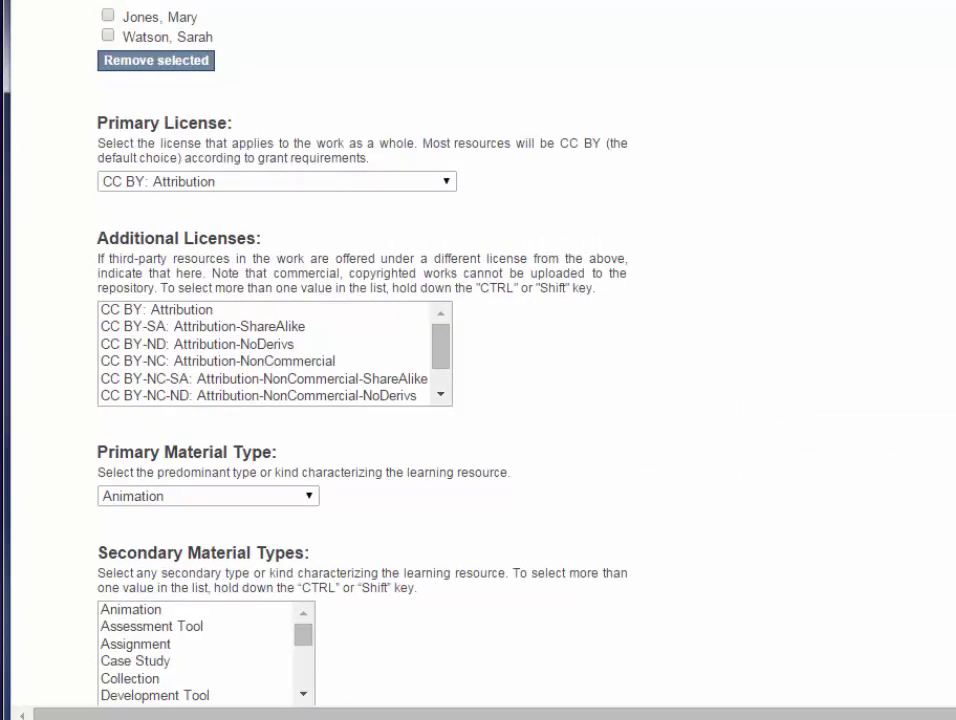
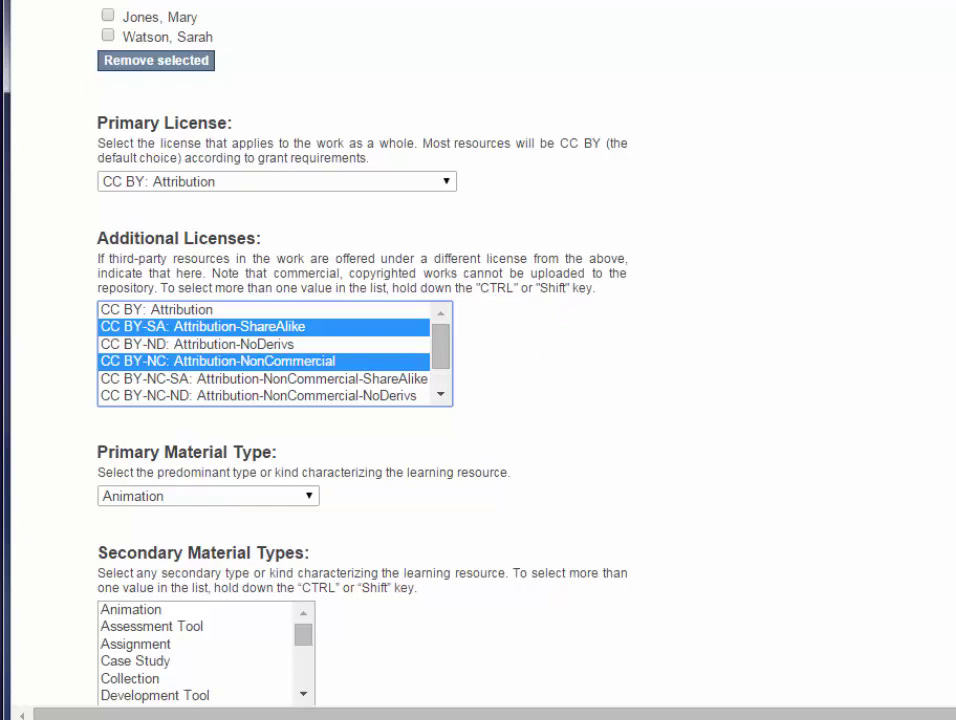
- Set the item's primary material type to Online Course
scroll(478, 360, "down", 3)
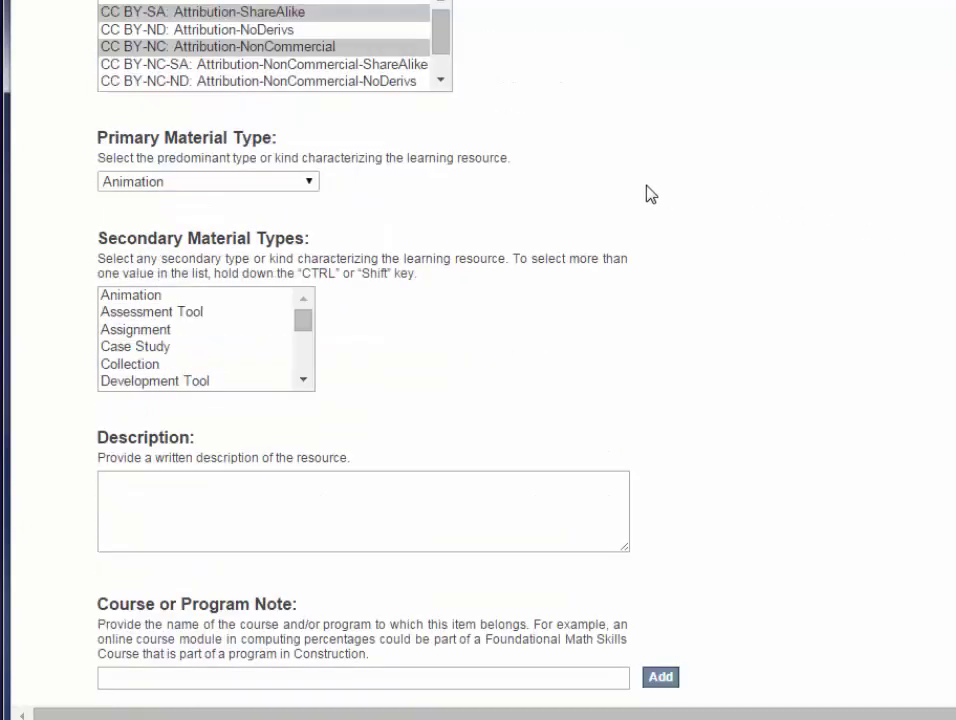
left_click(309, 184)
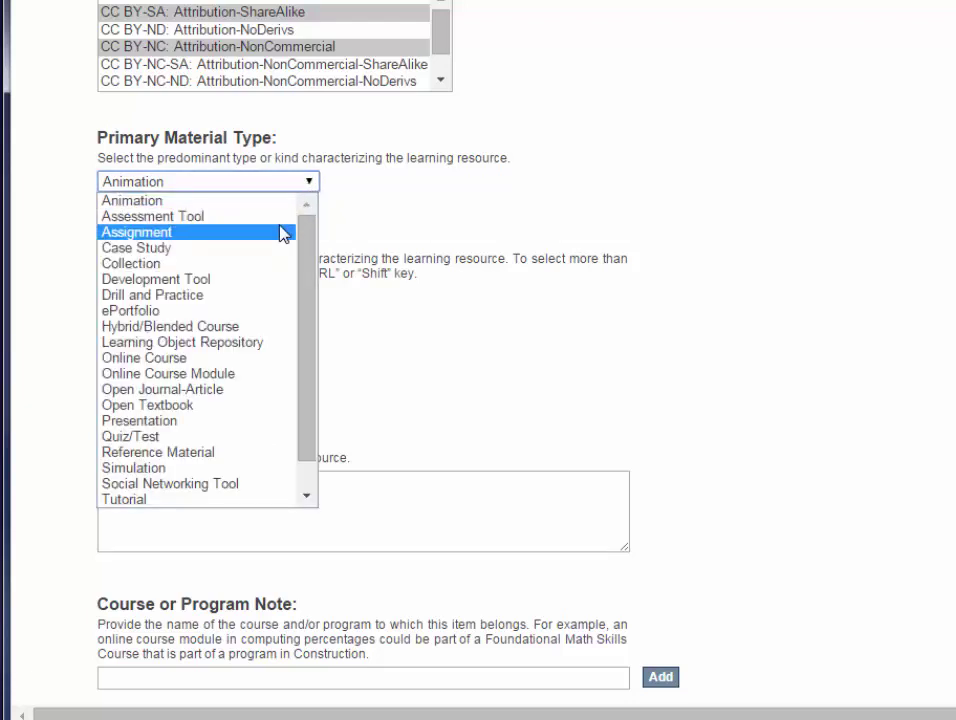
left_click(172, 363)
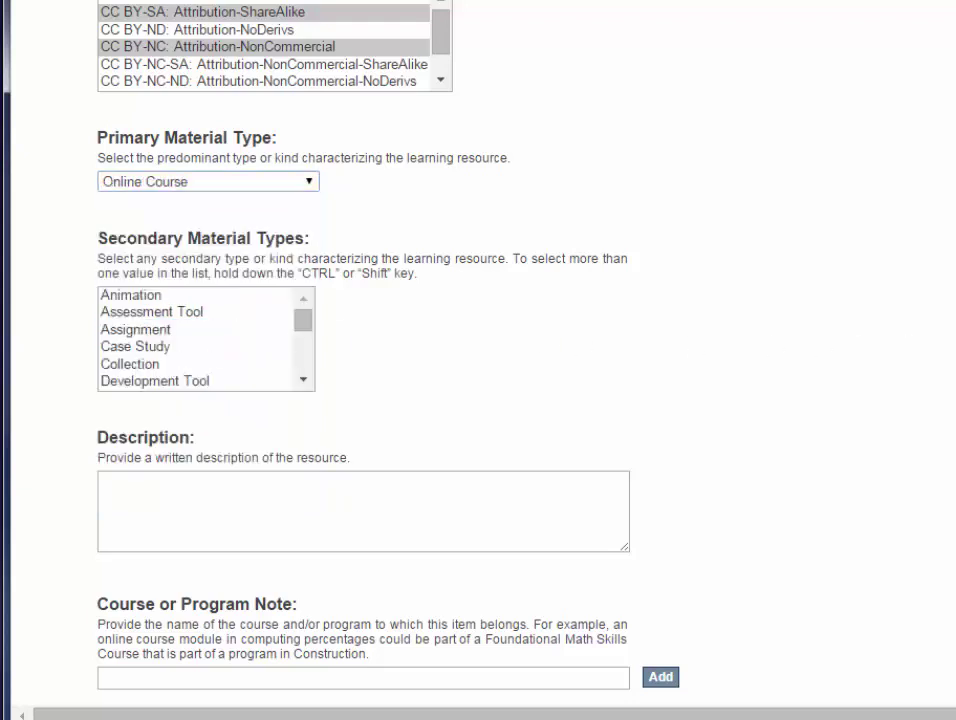
- Select Animation, Case Study, Presentation and Quiz/Test together as the item's secondary material types
scroll(478, 400, "down", 1)
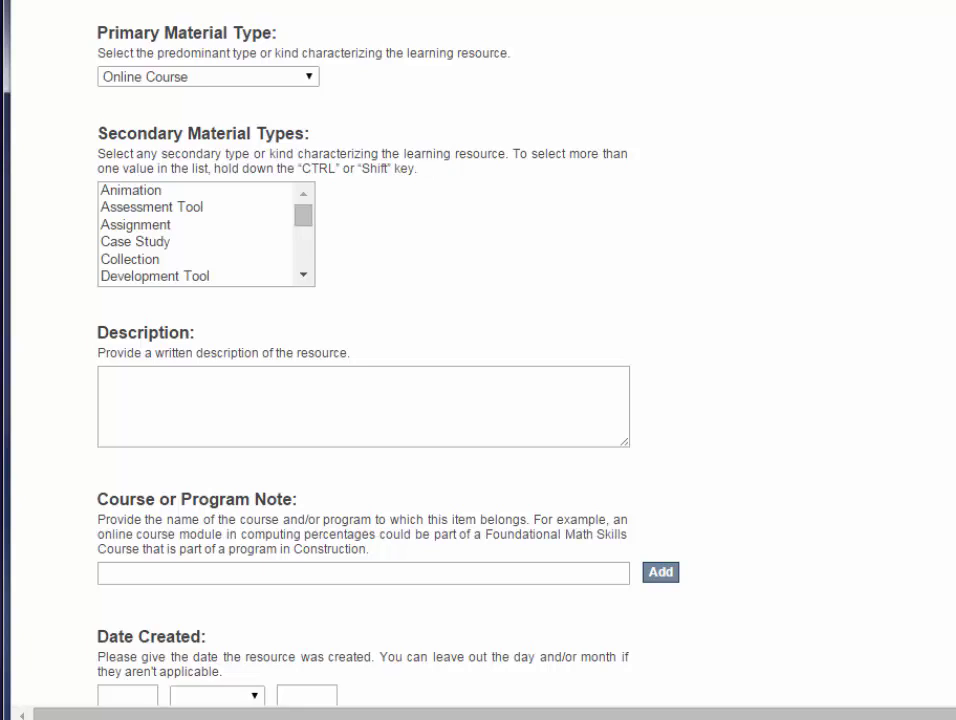
left_click(190, 193)
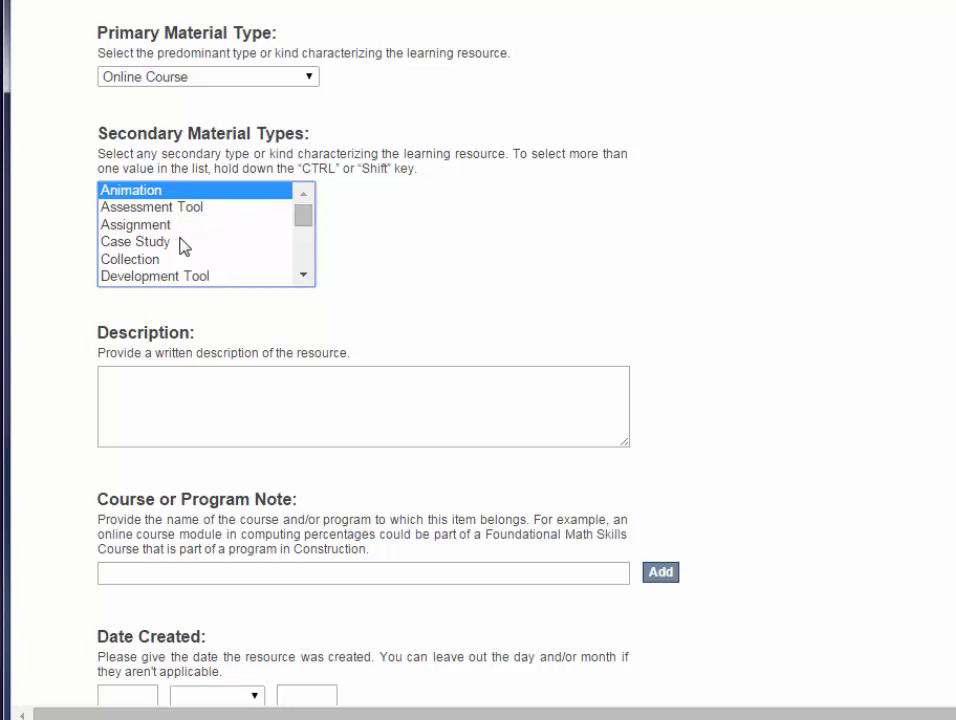
left_click(196, 244, "ctrl")
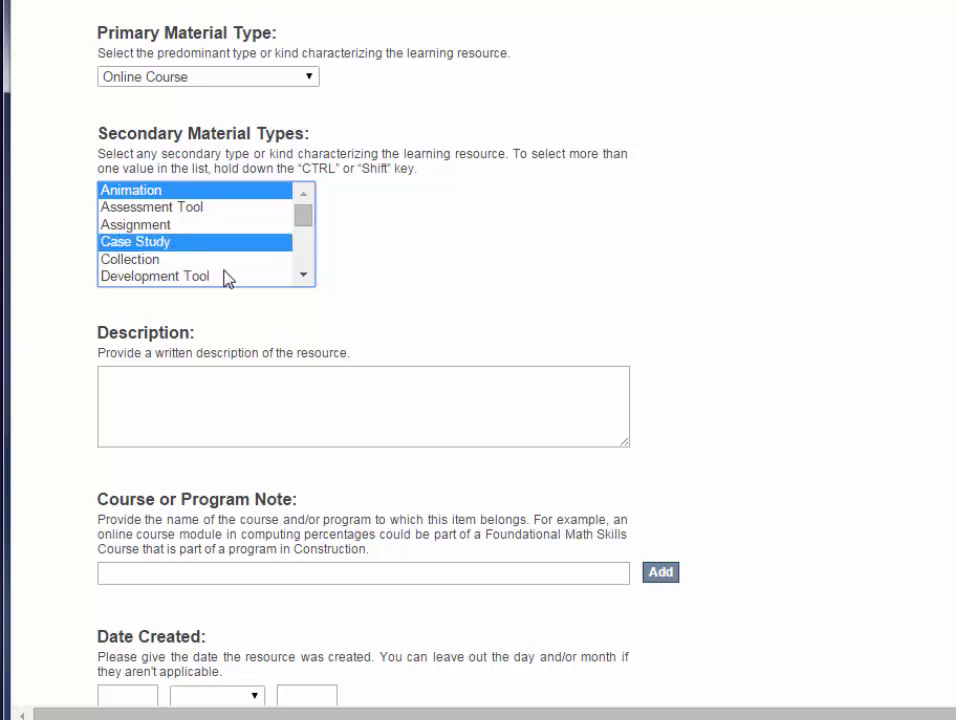
left_click(303, 275)
left_click(303, 275)
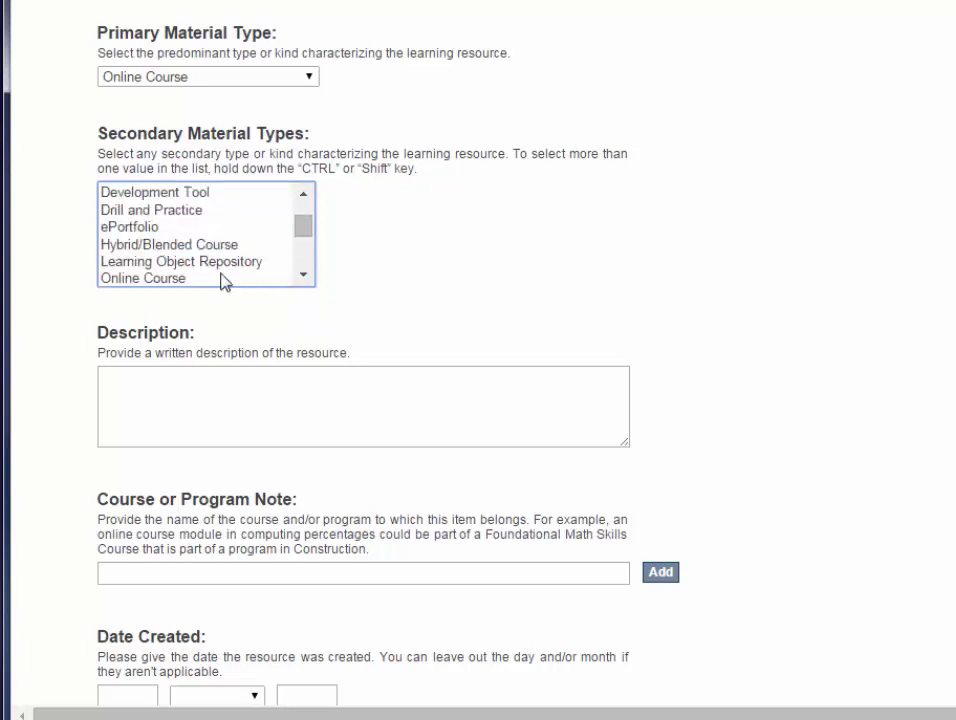
left_click(303, 276)
left_click(303, 276)
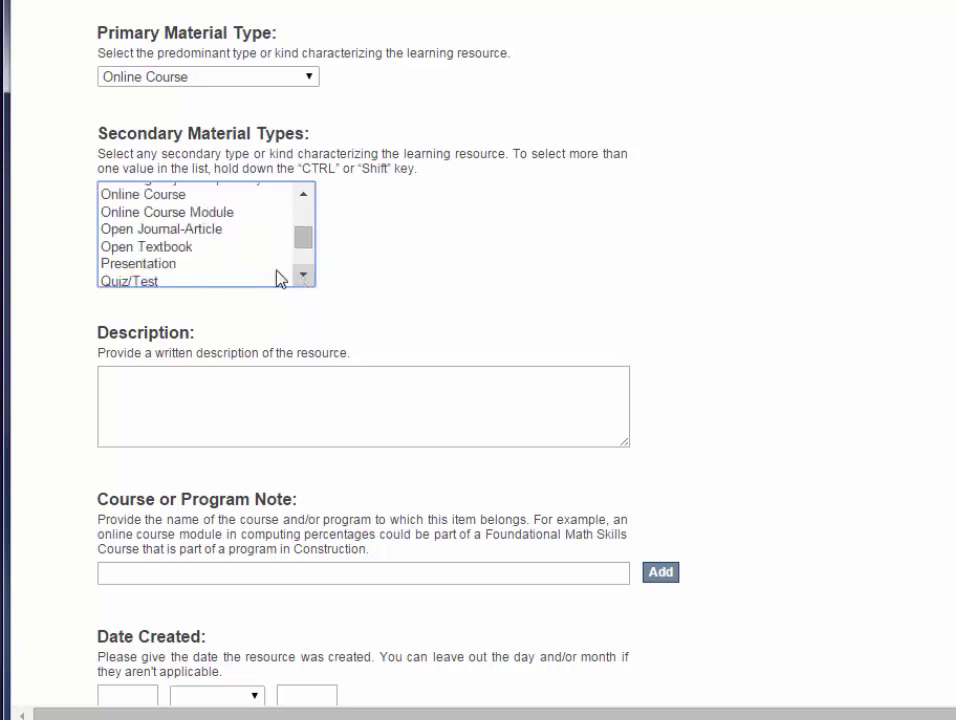
left_click(175, 271, "ctrl")
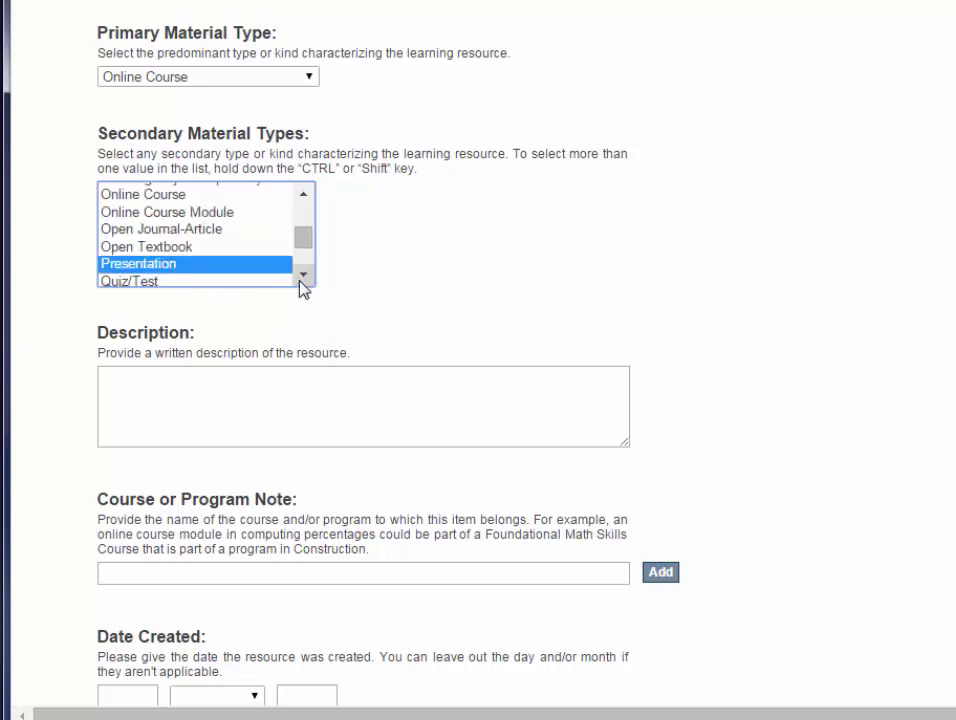
left_click(303, 276)
left_click(160, 240, "ctrl")
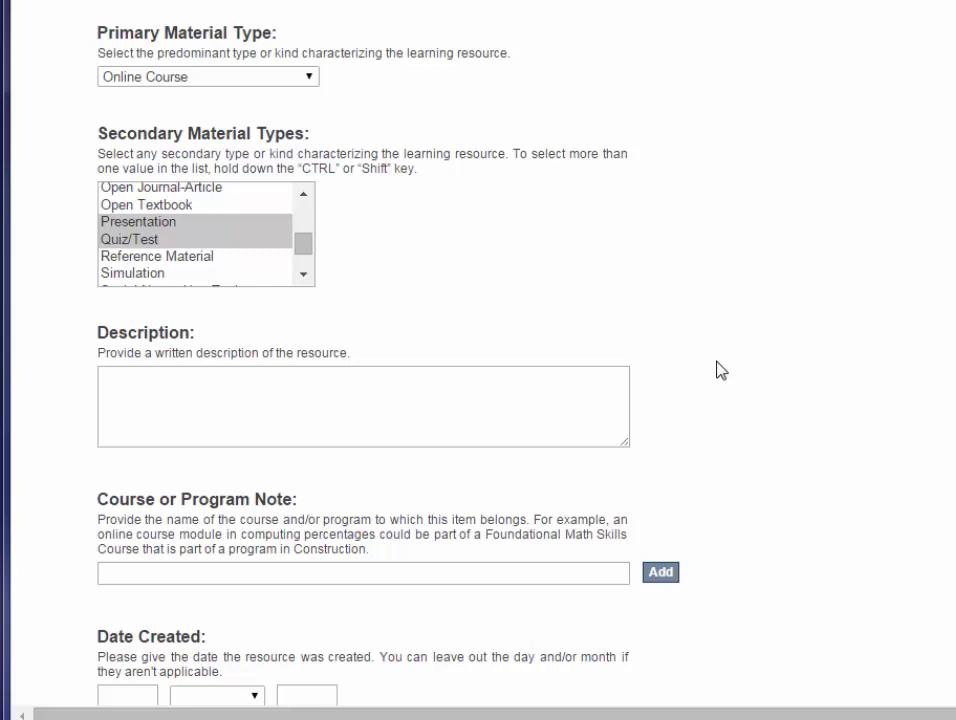
- Describe the course as the prerequisite to most higher biology courses, introducing cell structure, chemistry, and function; genetics; evolution; adaptation; and ecology
left_click(344, 405)
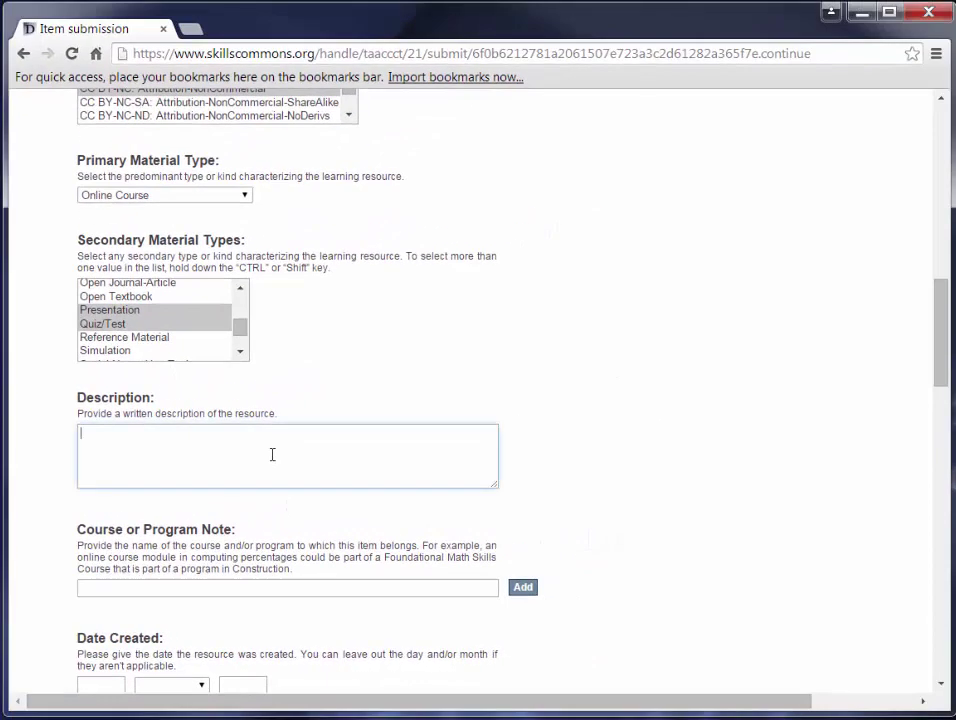
type("This course is the prerequisite to most higher courses in biology. An introduction to the fundamental principles of biology, including cell structure, chemistry, and function; genetics; evolution; adaptation; and ecology.")
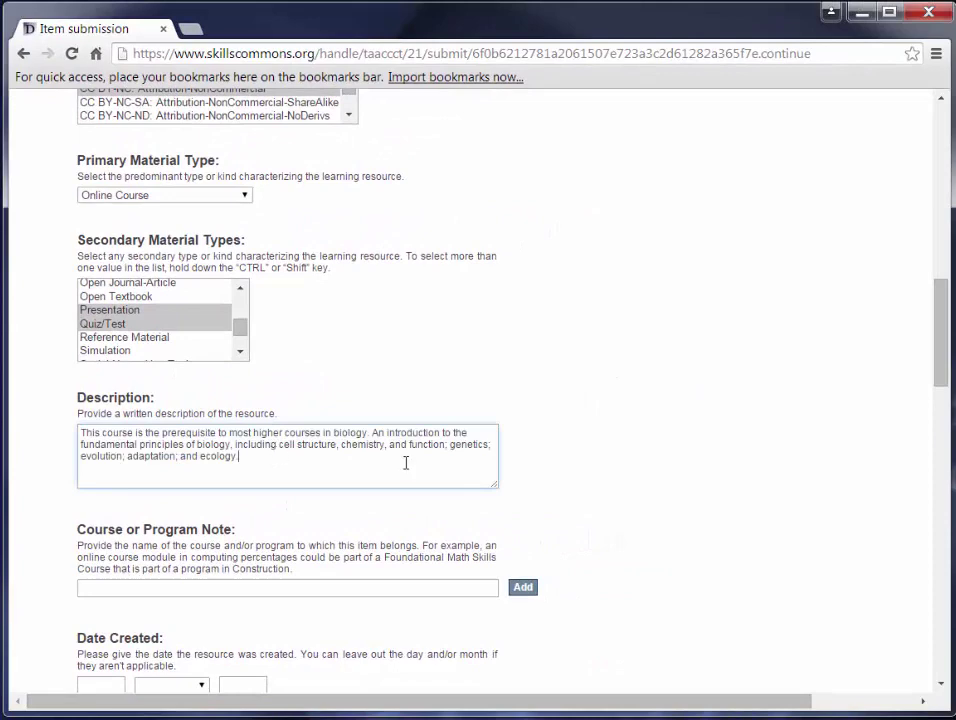
left_click(617, 460)
- Set the item's creation date to year 2012, month March, day 5
scroll(617, 460, "down", 2)
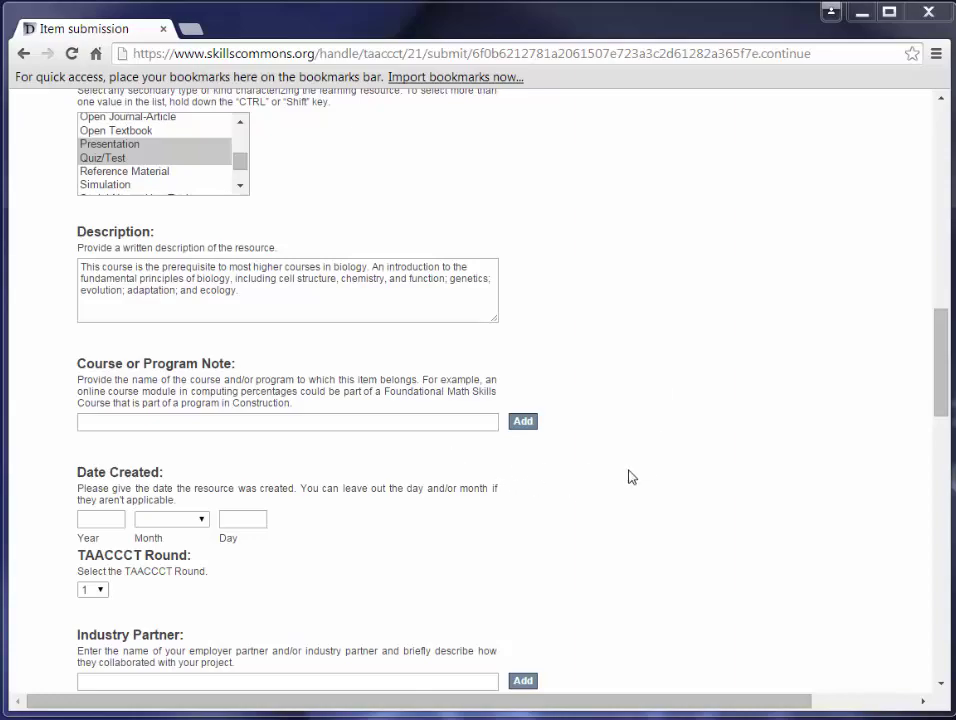
scroll(657, 442, "down", 2)
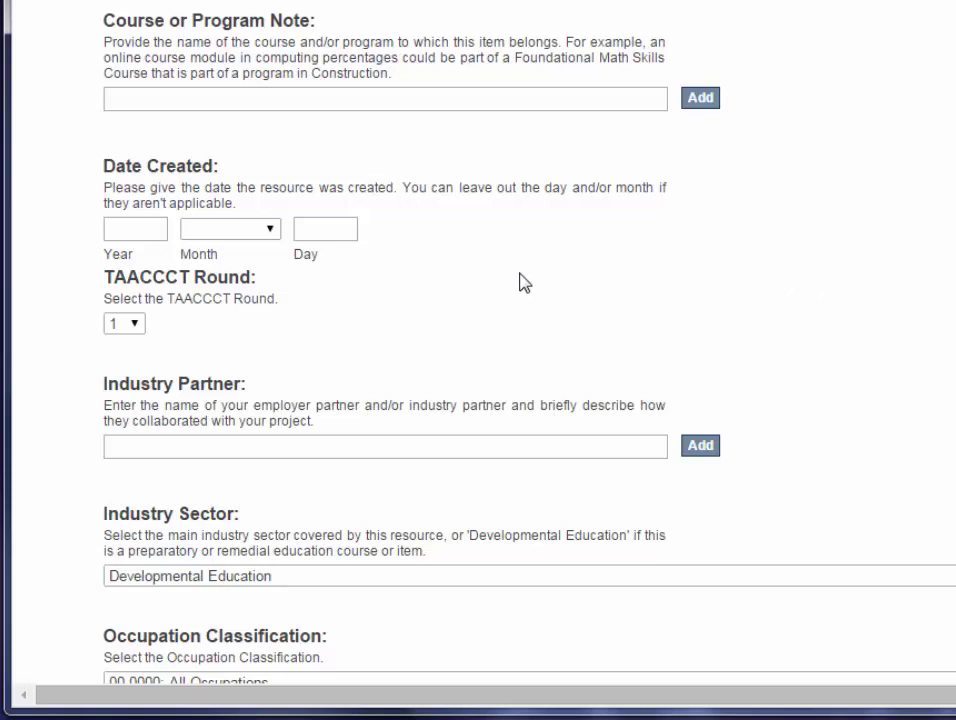
left_click(146, 229)
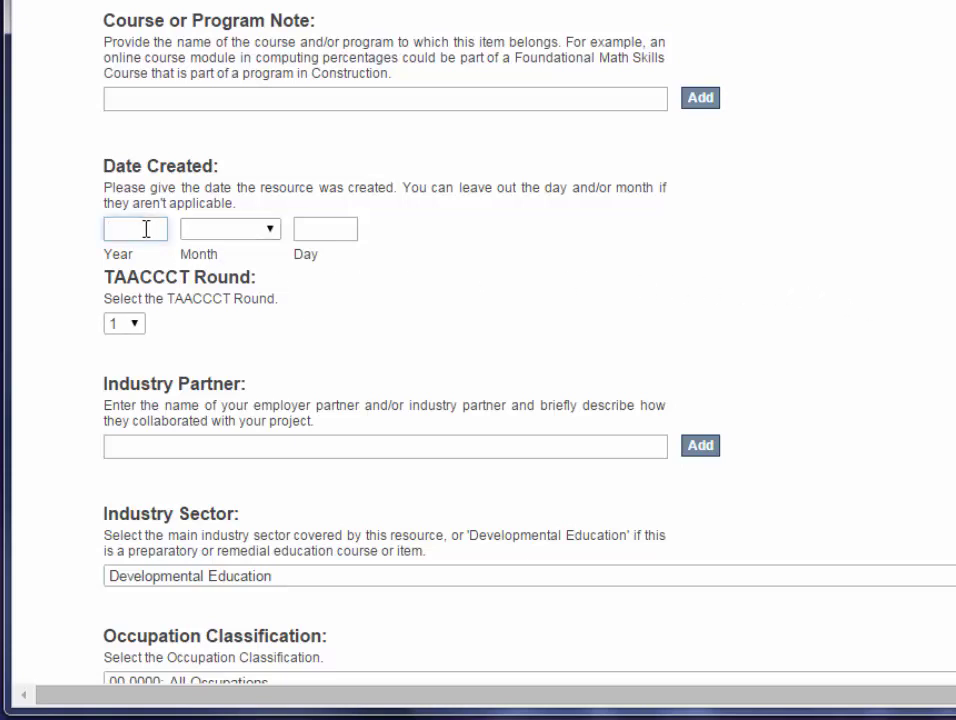
type("2012")
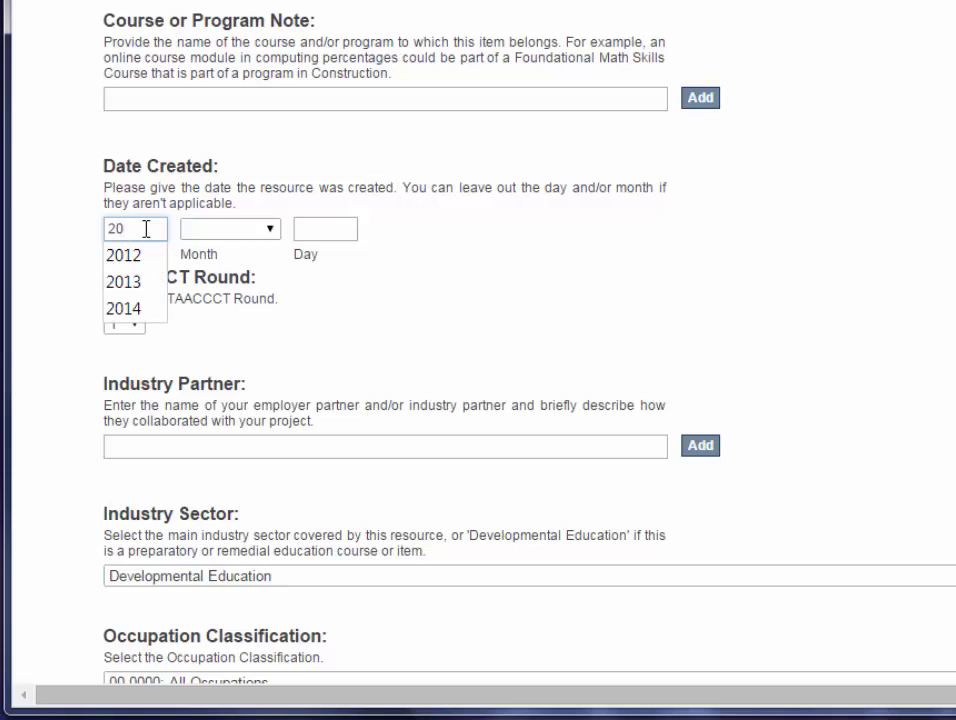
left_click(224, 239)
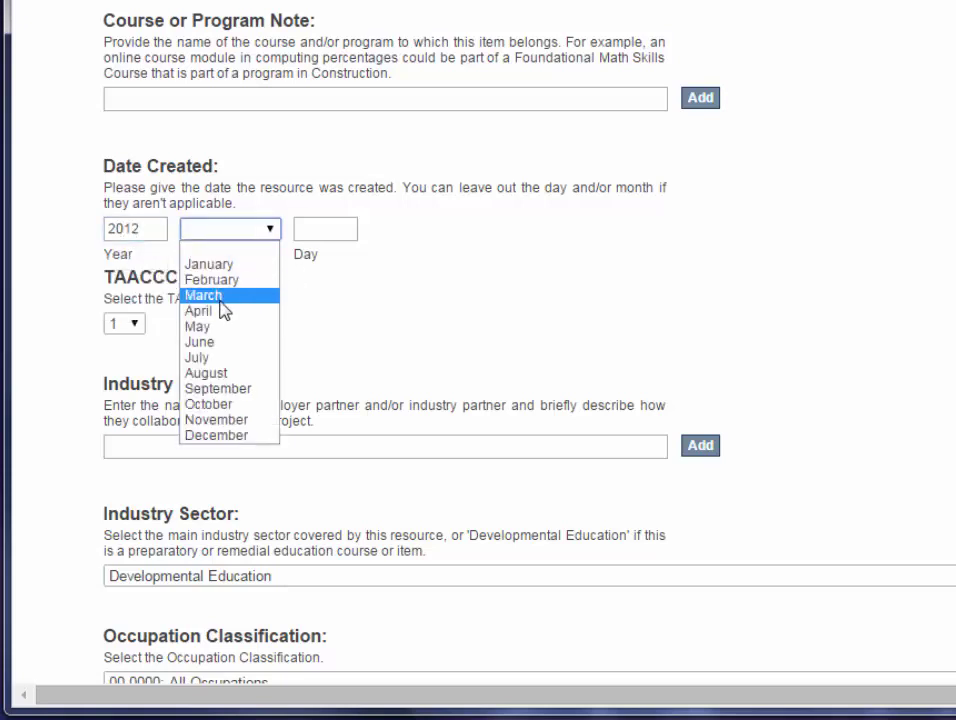
left_click(224, 297)
left_click(316, 229)
type("5")
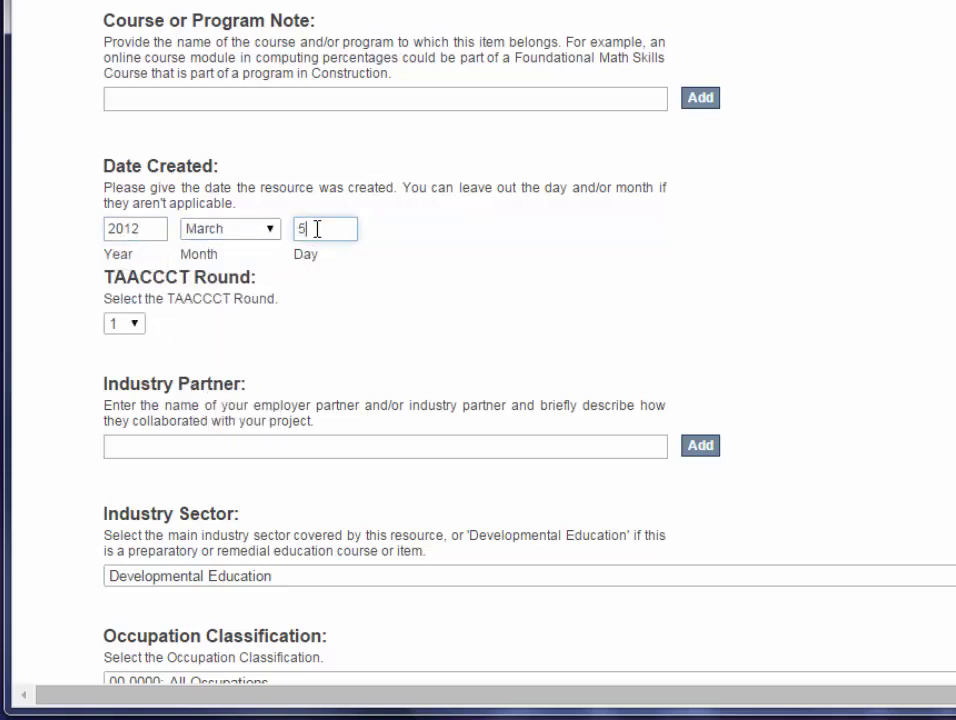
left_click(836, 331)
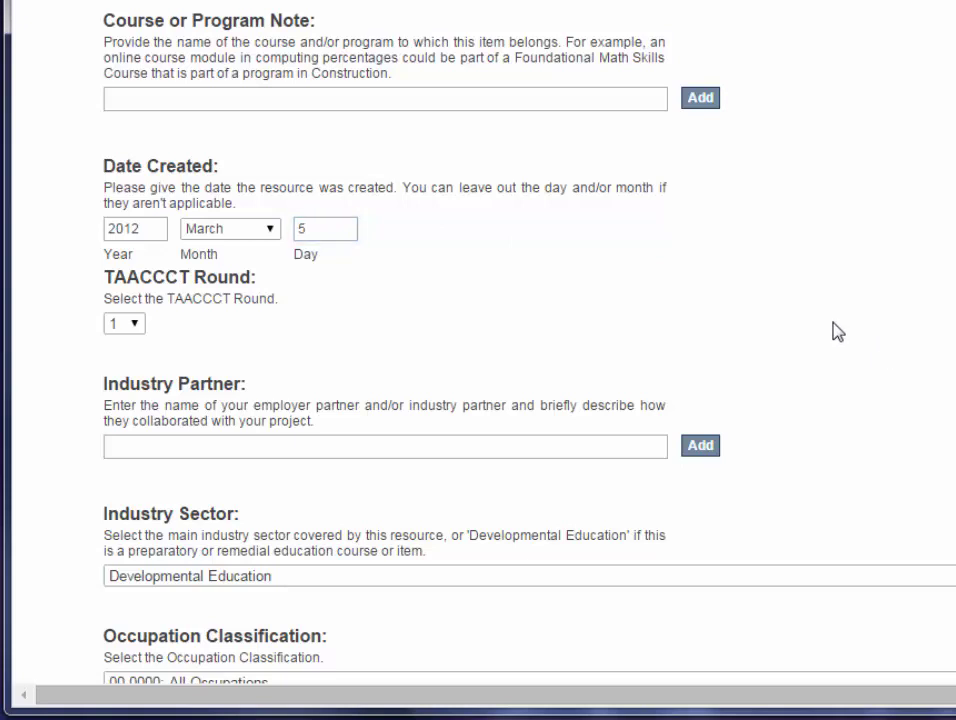
- Set the TAACCCT round to 2 and fill in the industry partner as "XYZ Industry Partner collaborated with us by..."
left_click(135, 328)
left_click(118, 362)
scroll(478, 360, "down", 1)
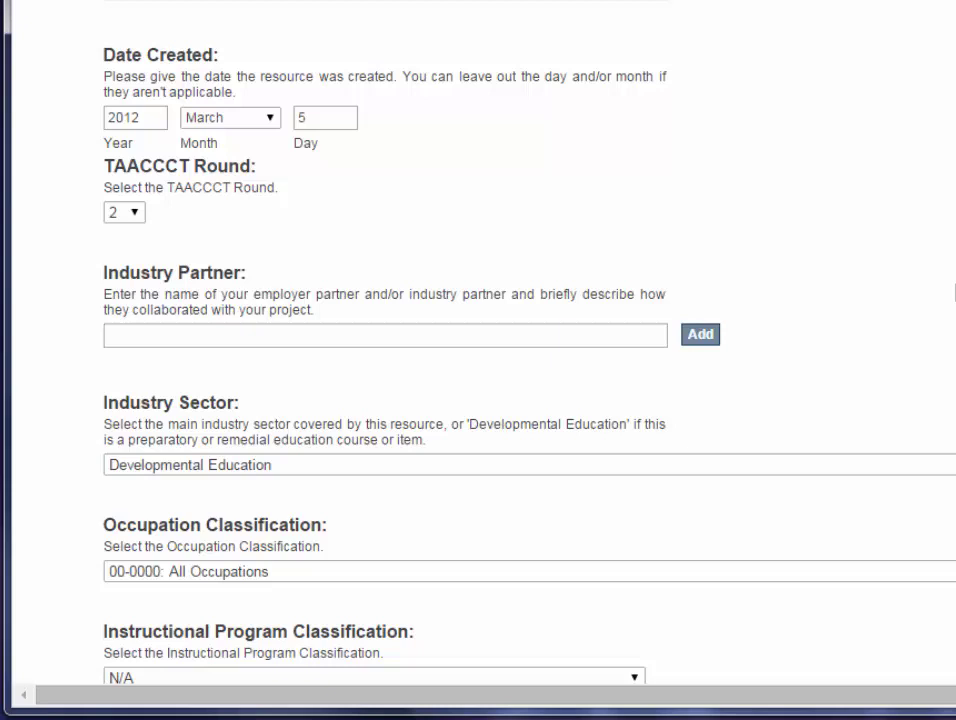
left_click(509, 334)
type("x")
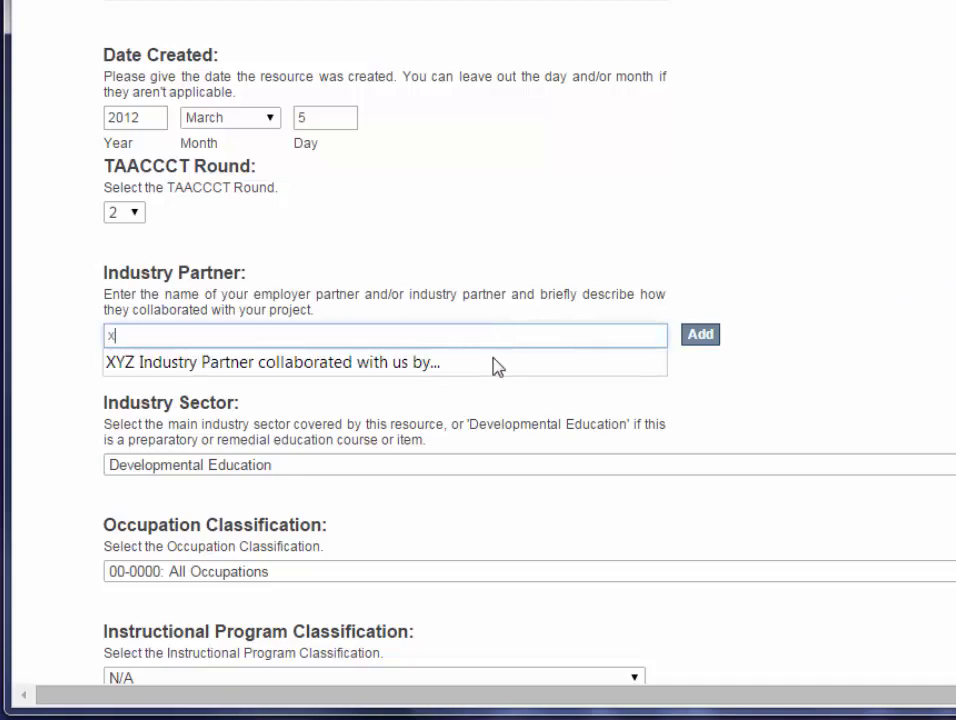
left_click(488, 364)
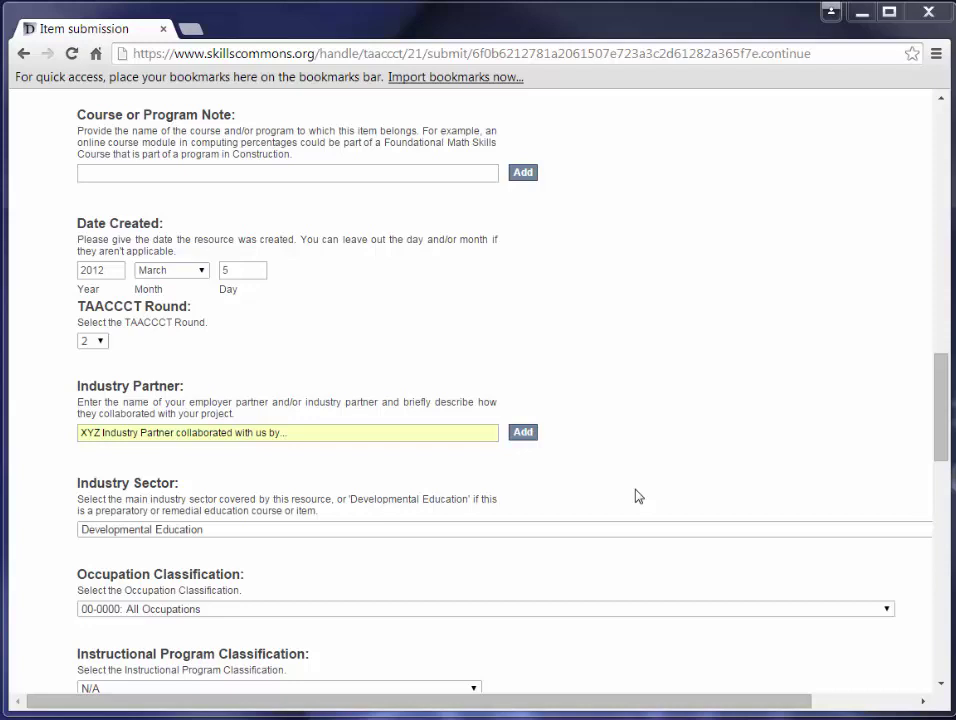
- Set the industry sector to 111: Agriculture, Forestry, Fishing and Hunting -- Crop Production and the occupation classification to 19-1021, Biochemists and Biophysicists
left_click(586, 531)
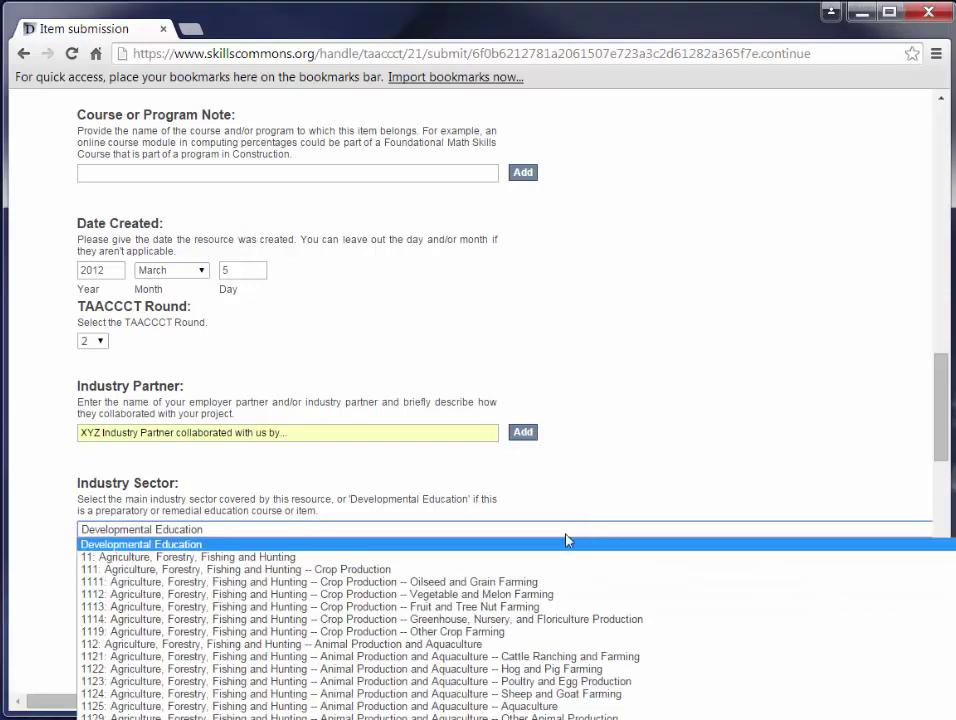
left_click(503, 580)
scroll(625, 462, "down", 1)
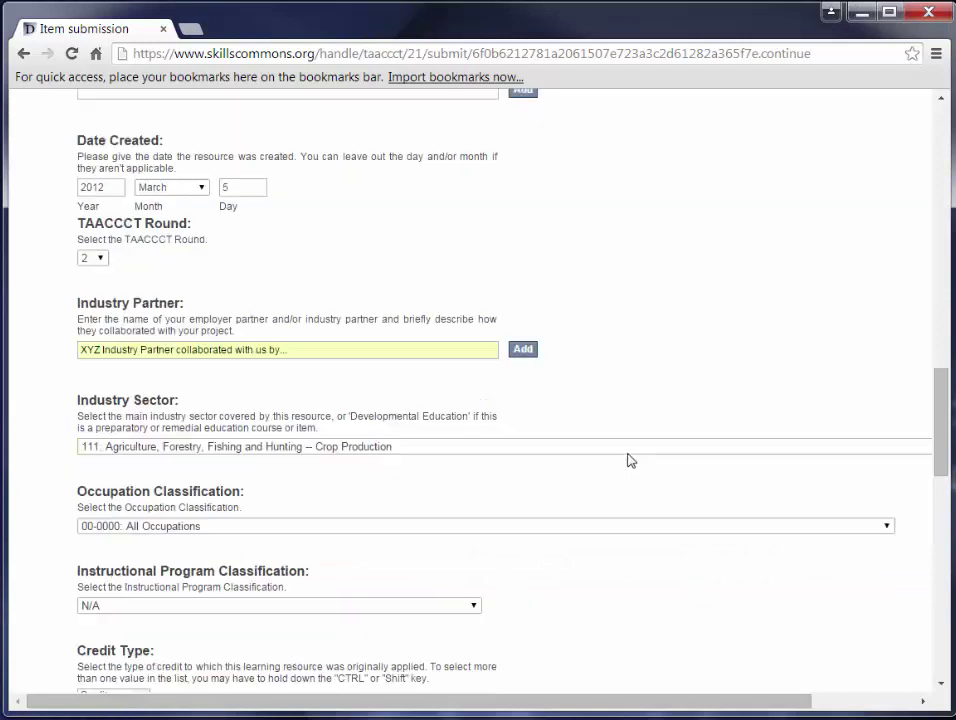
left_click(389, 526)
scroll(405, 650, "down", 15)
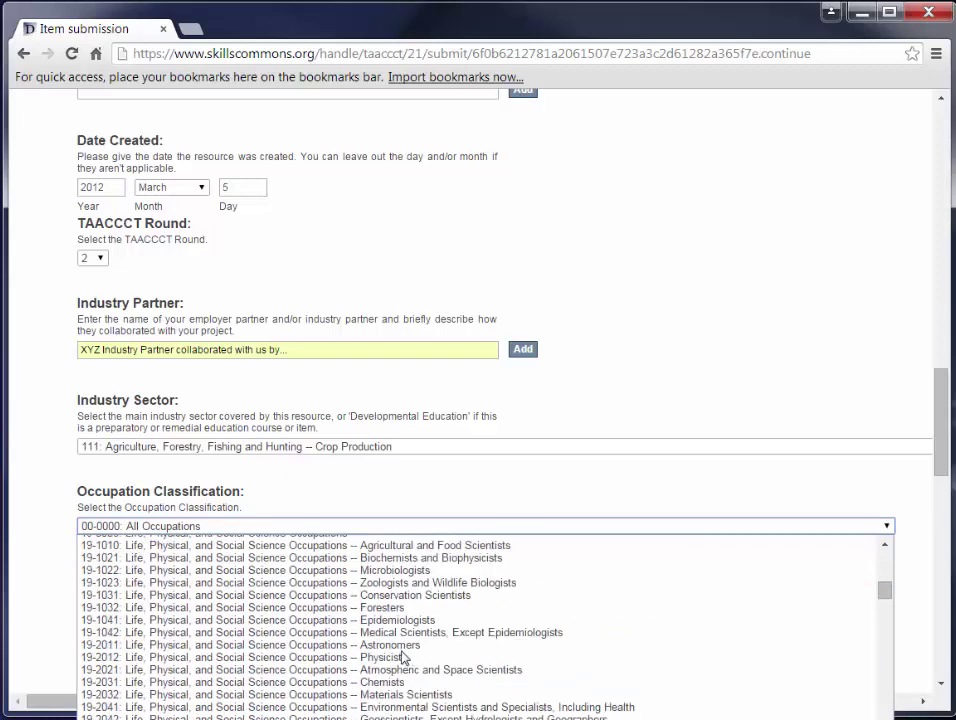
left_click(370, 557)
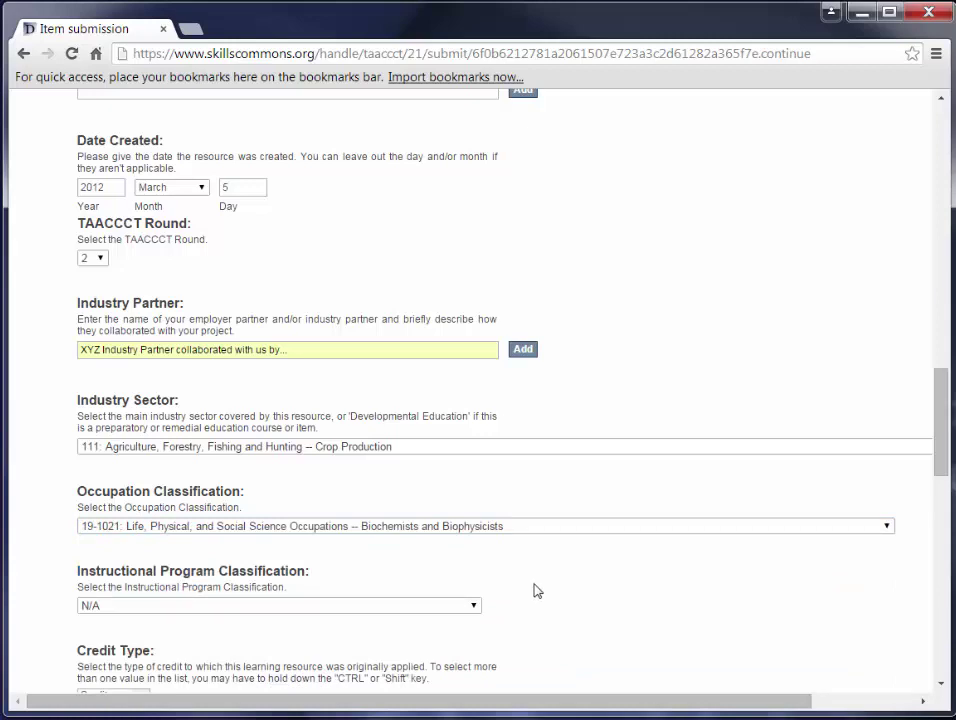
- Set the instructional program classification to 40 -- Physical Sciences and select Credit as the credit type
left_click(433, 610)
scroll(270, 665, "down", 10)
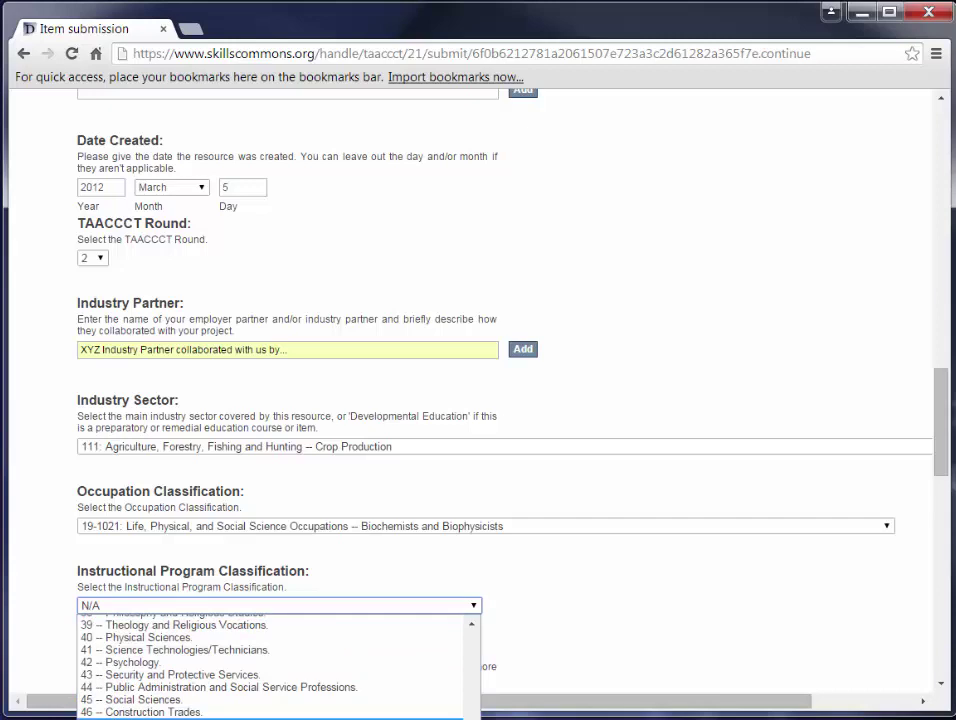
left_click(140, 637)
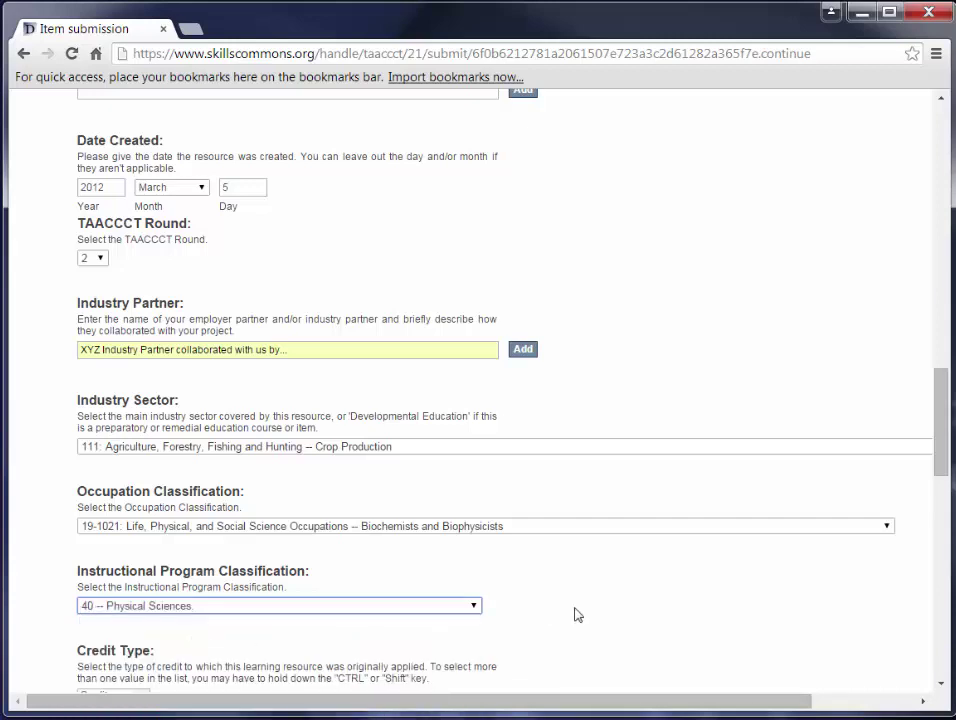
left_click(669, 596)
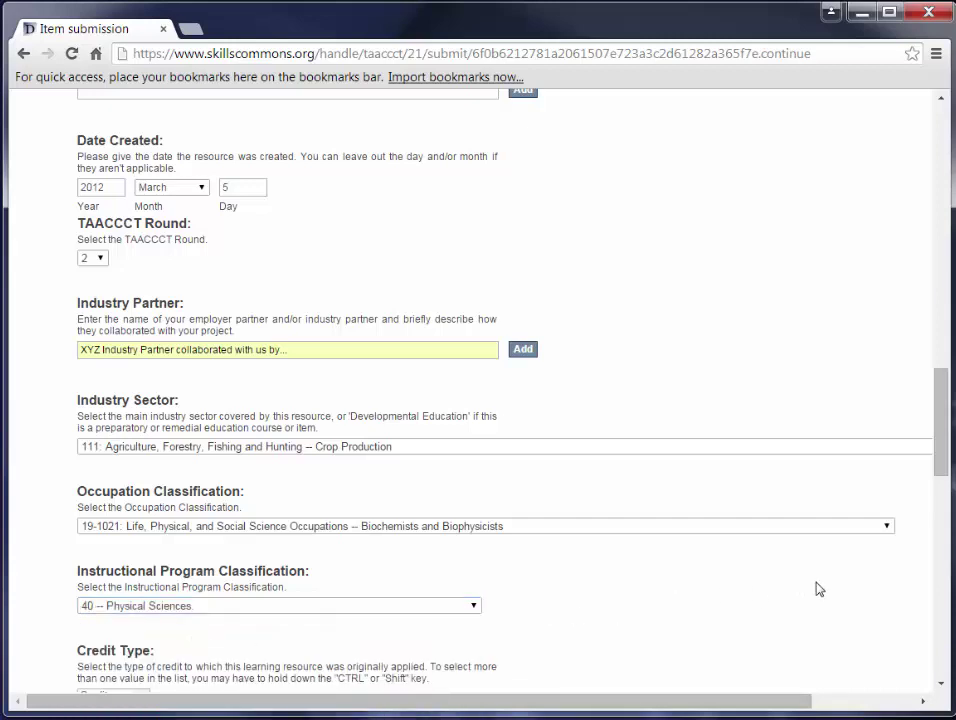
scroll(820, 589, "down", 3)
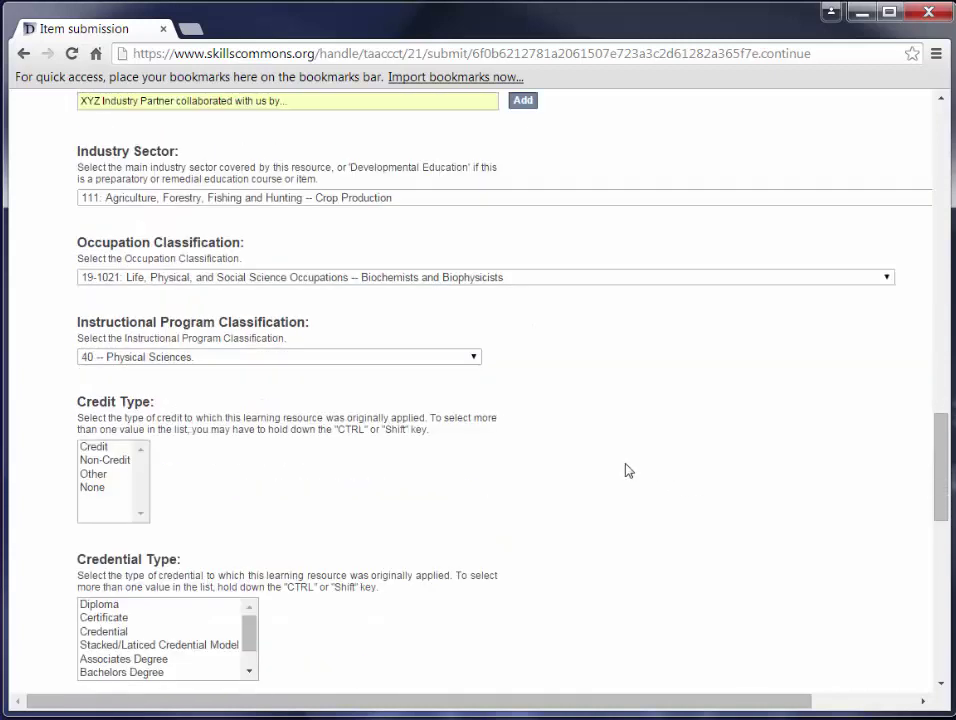
left_click(96, 447)
left_click(665, 502)
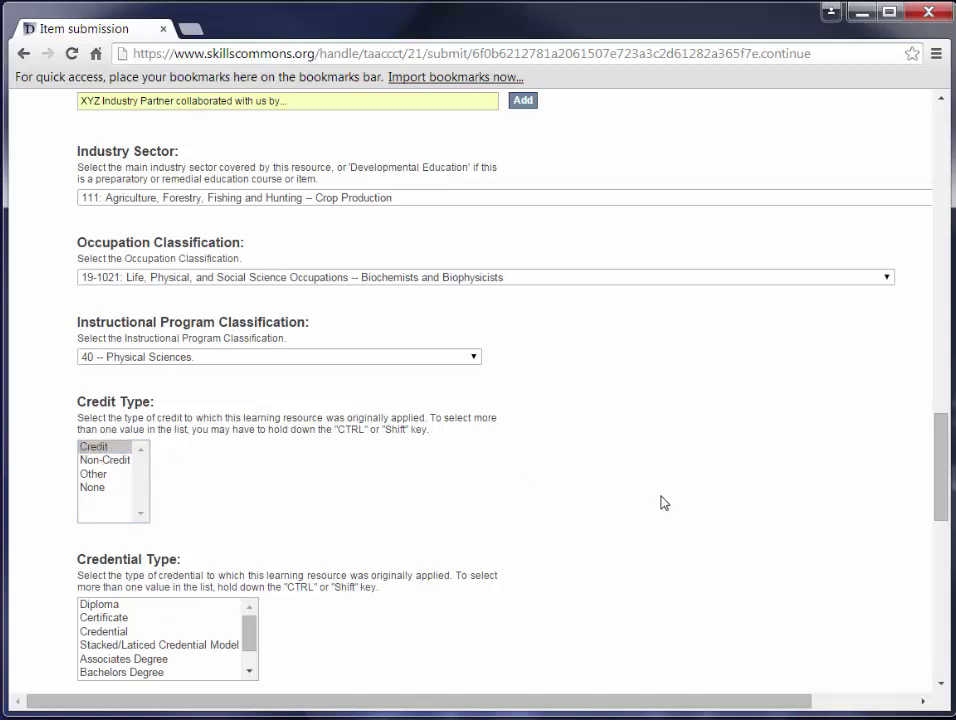
- Select Associates Degree as the credential type and 1st year Community College or equivalent as the educational level of the materials
scroll(663, 503, "down", 2)
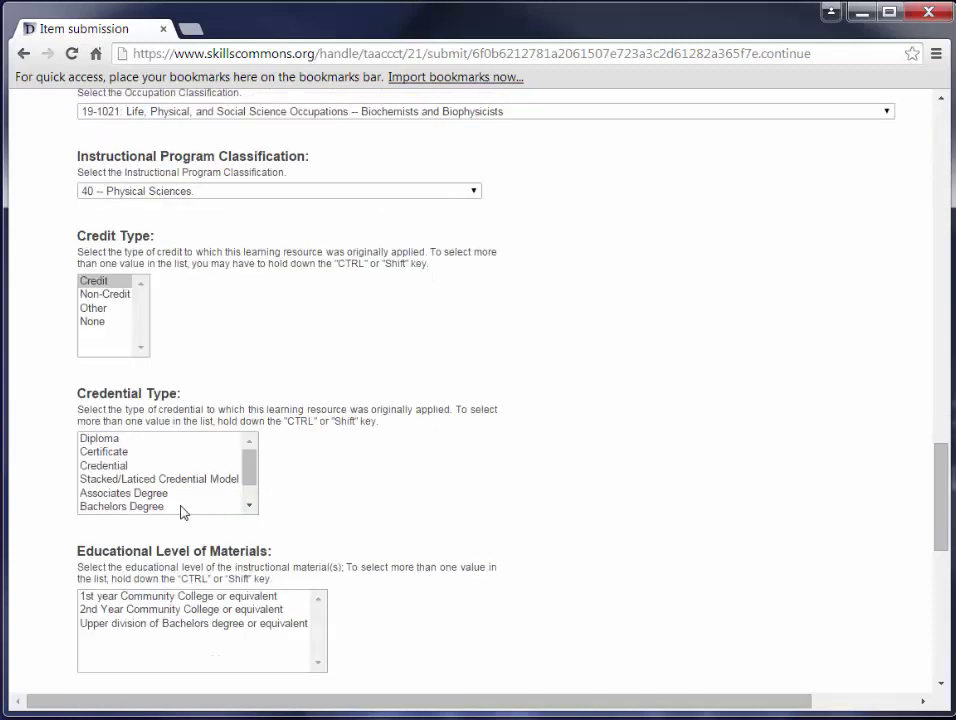
left_click(155, 495)
left_click(764, 497)
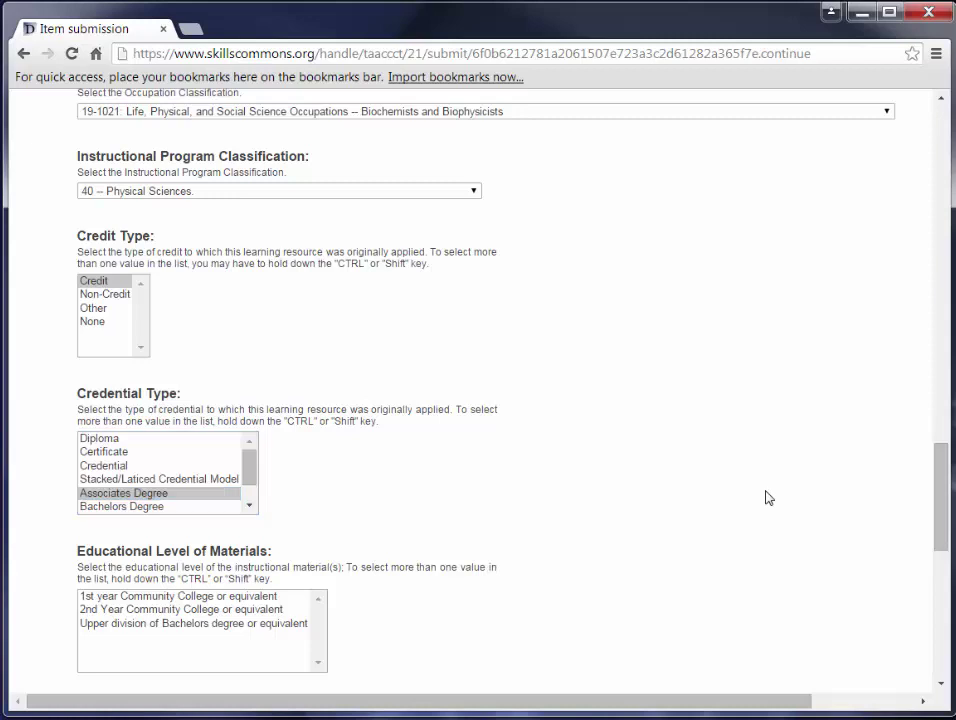
scroll(762, 497, "down", 1)
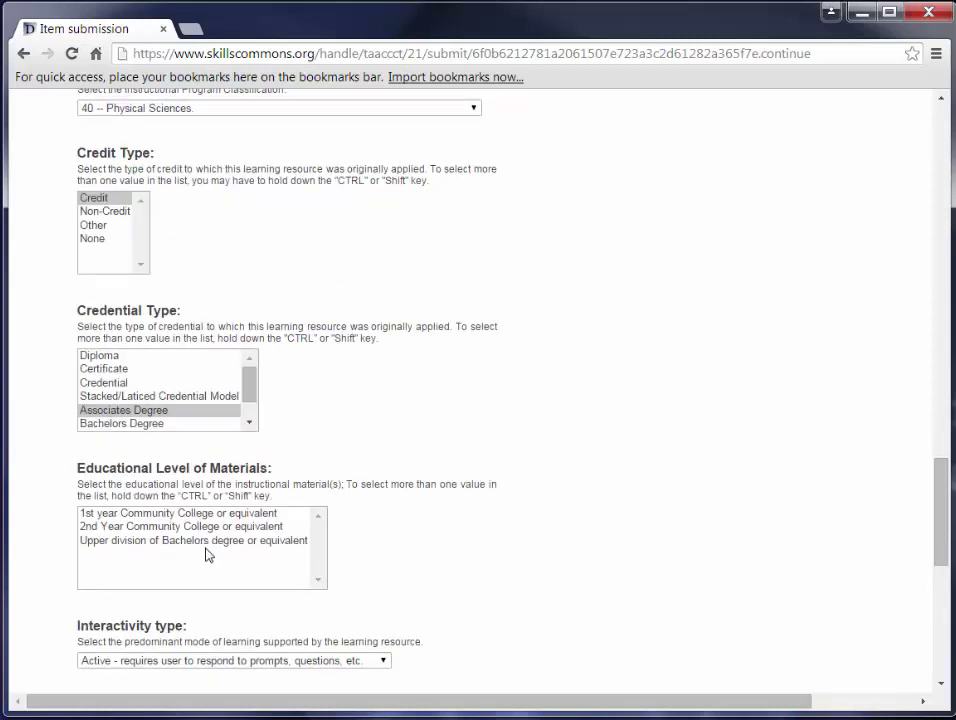
left_click(193, 514)
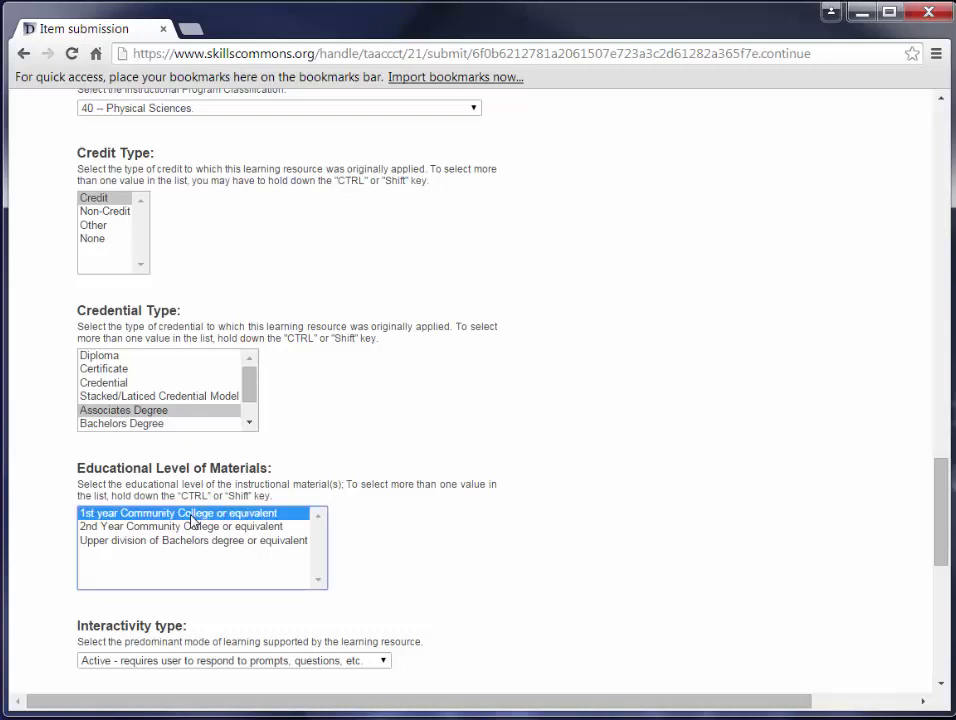
left_click(785, 495)
- Set the interactivity type to Mix of Active and Presentation
scroll(785, 494, "down", 1)
scroll(785, 495, "down", 1)
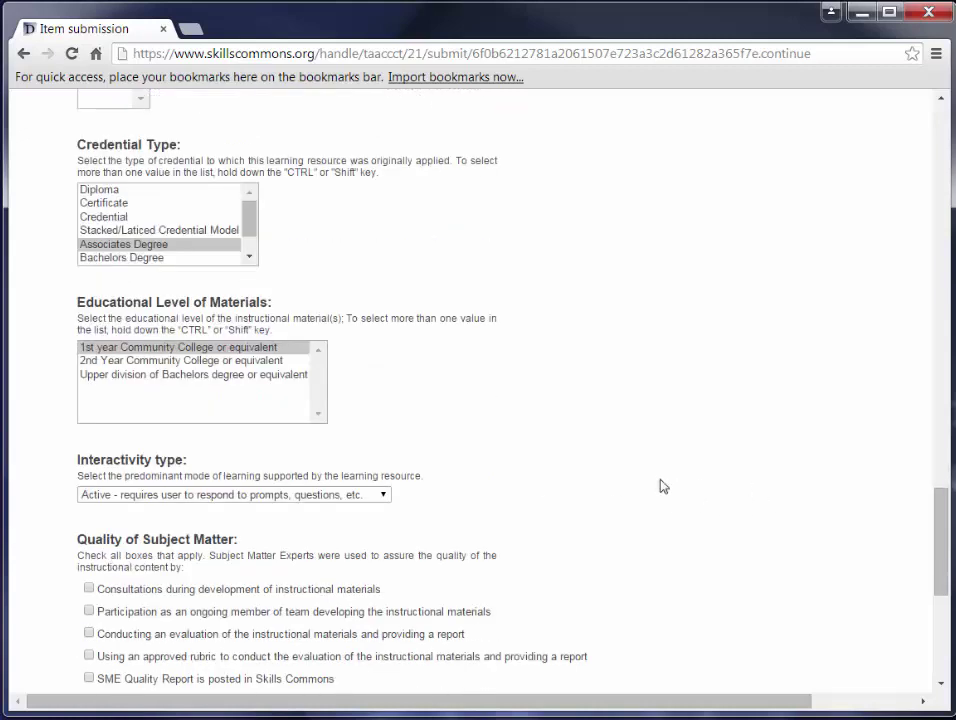
left_click(385, 494)
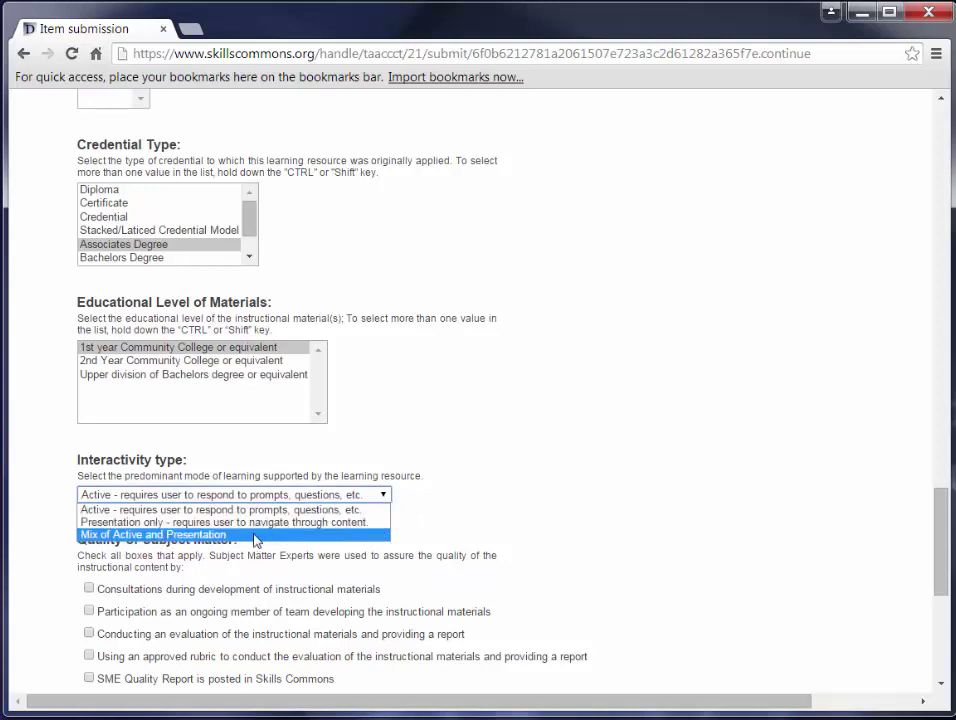
left_click(214, 535)
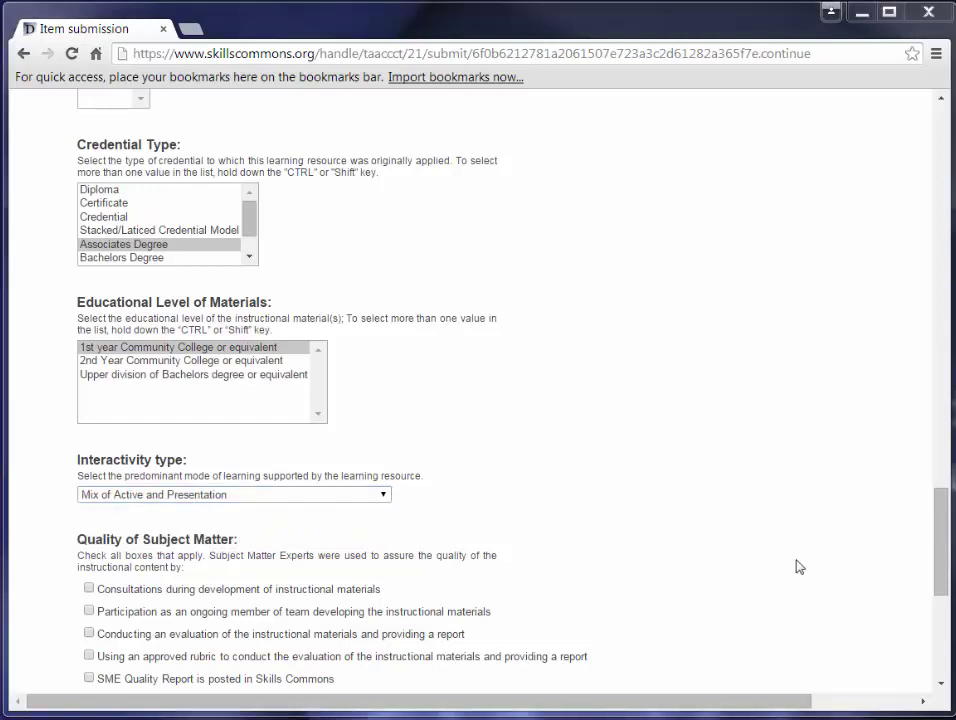
- For quality of subject matter, mark consultations during development of instructional materials and conducting an evaluation and providing a report
scroll(675, 516, "down", 2)
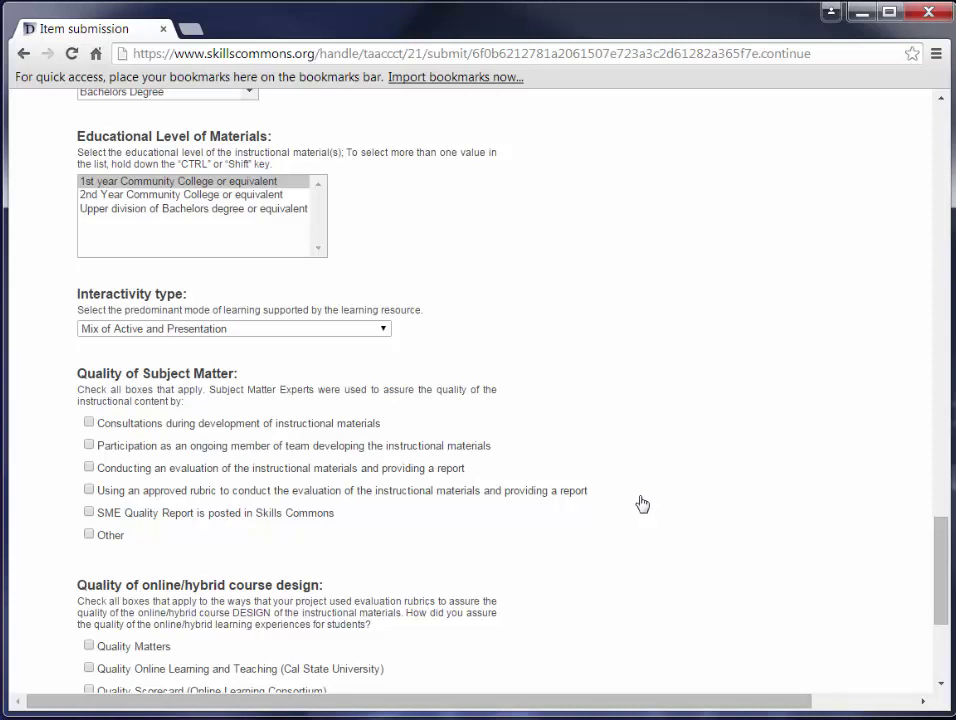
left_click(90, 424)
left_click(89, 469)
- Mark Quality Matters, Quality Scorecard and Custom Quality Rubric for online/hybrid course design quality, and continue to the second description page
scroll(938, 560, "down", 1)
scroll(938, 560, "down", 2)
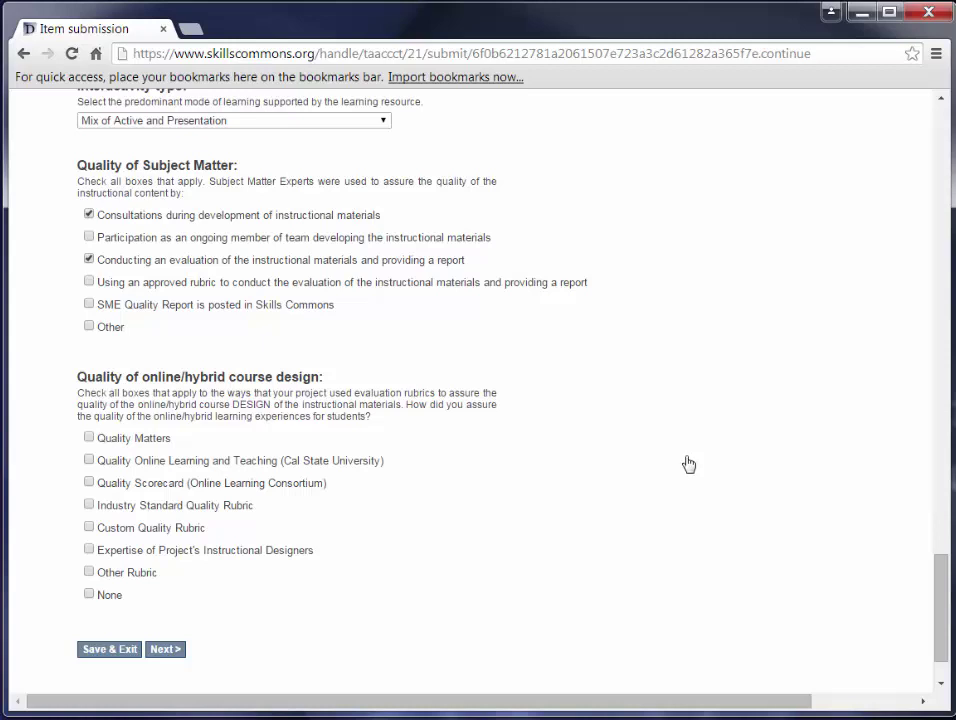
left_click(88, 438)
left_click(89, 483)
left_click(89, 528)
left_click(164, 650)
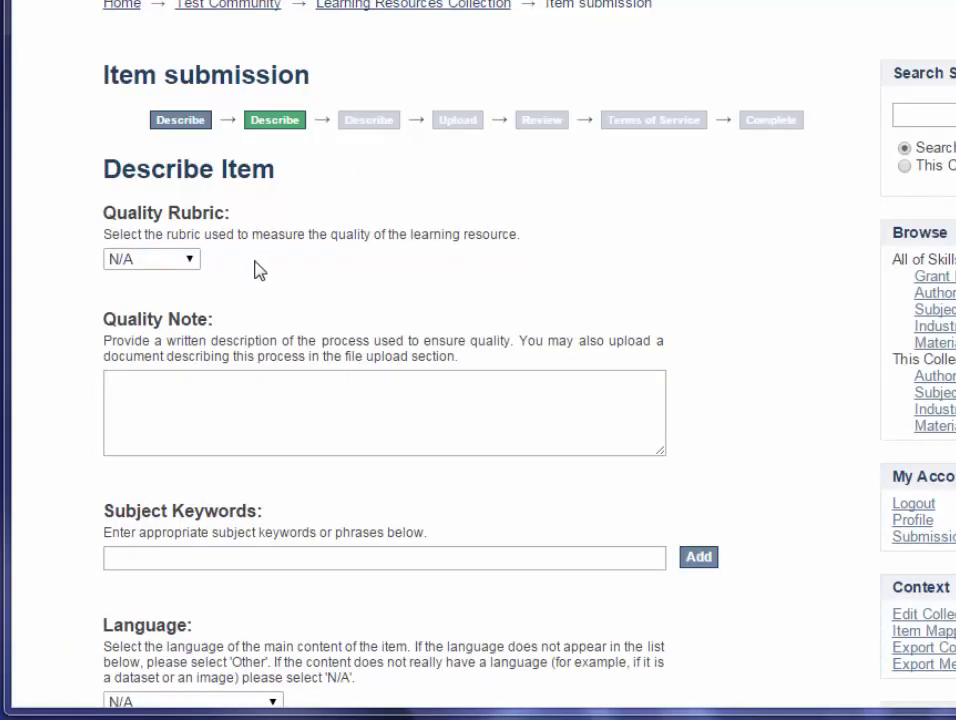
- Set the quality rubric to COLT and enter "quality note goes here." as the quality note
left_click(190, 262)
left_click(167, 314)
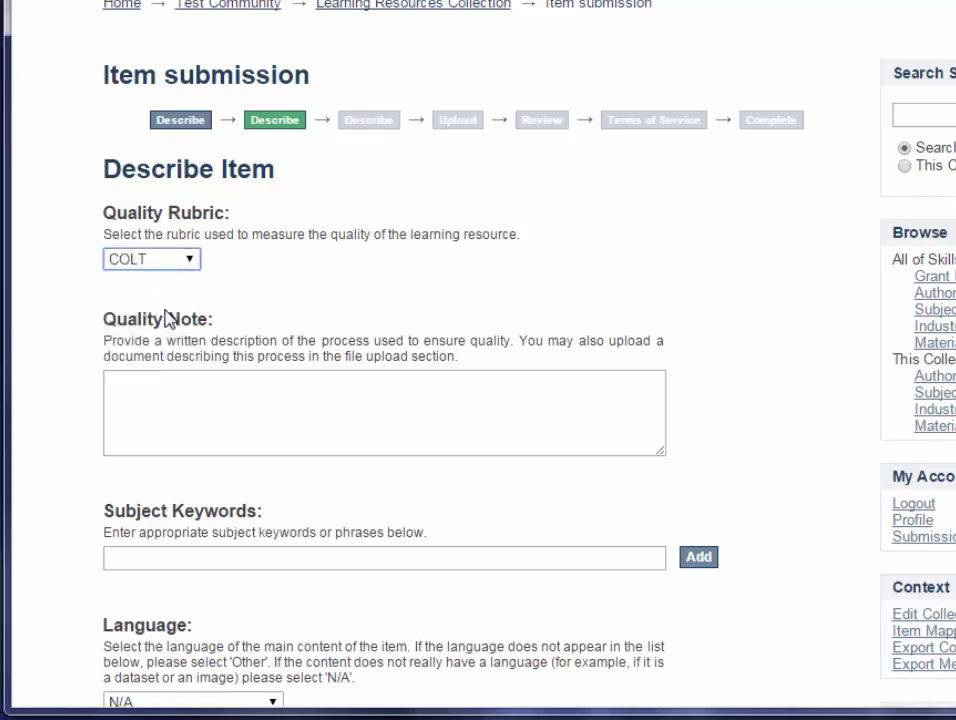
left_click(354, 400)
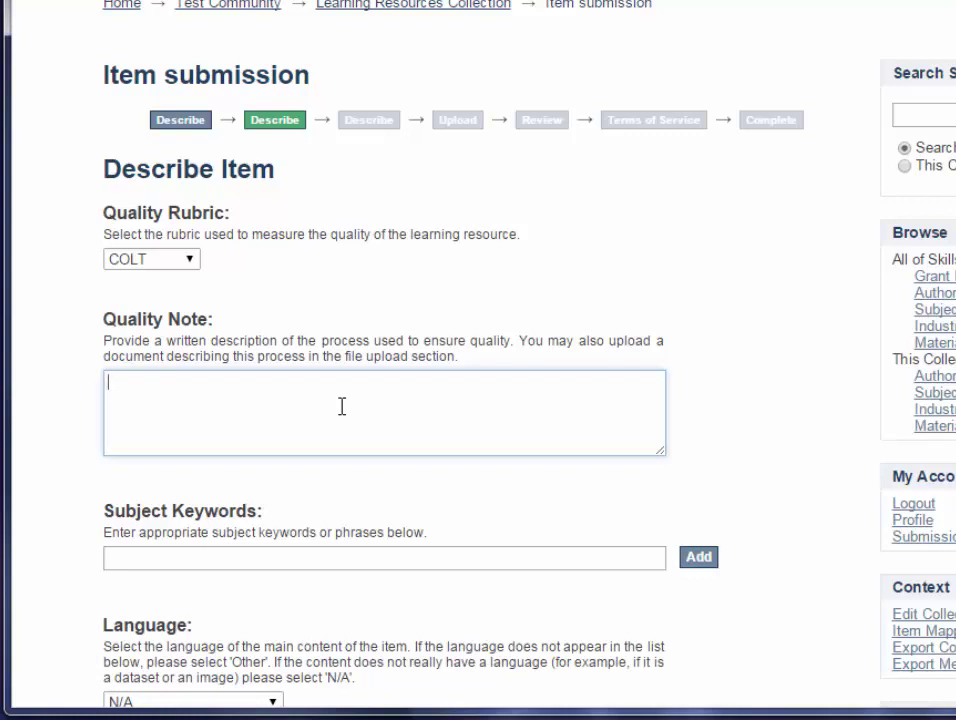
type("qualit")
type("y no")
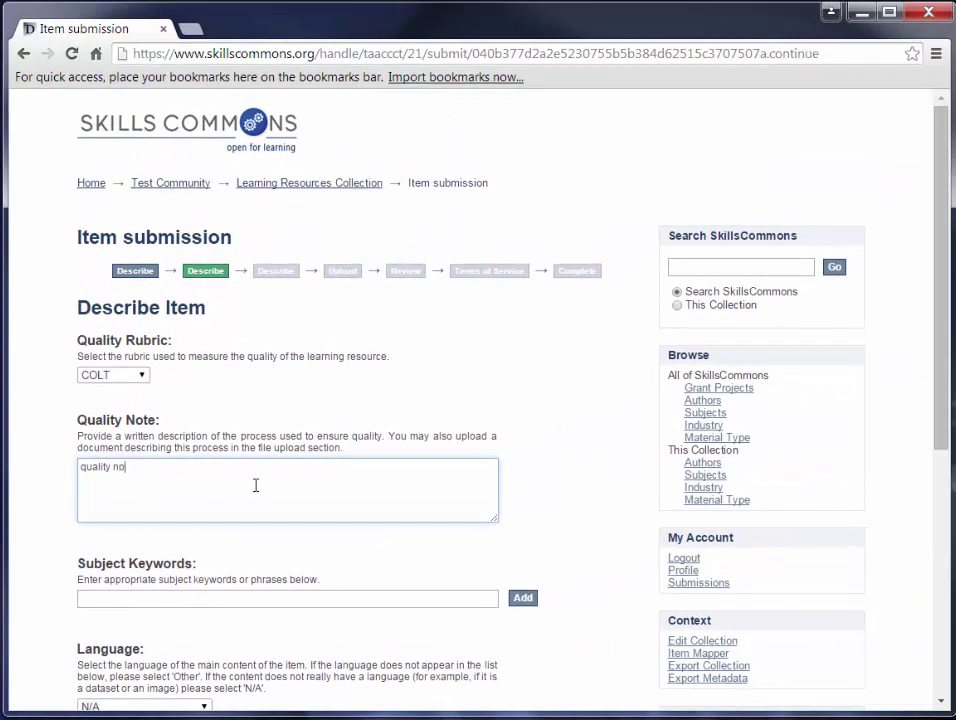
type("te goes here.")
left_click(617, 541)
- Add "biology" as a subject keyword
scroll(617, 541, "down", 2)
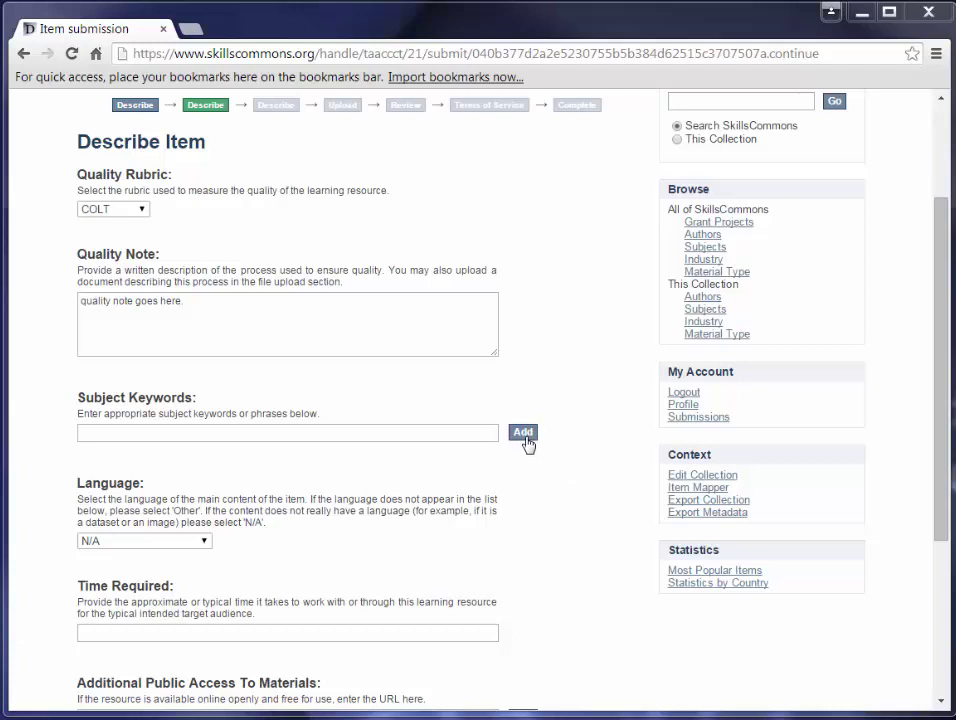
left_click(377, 437)
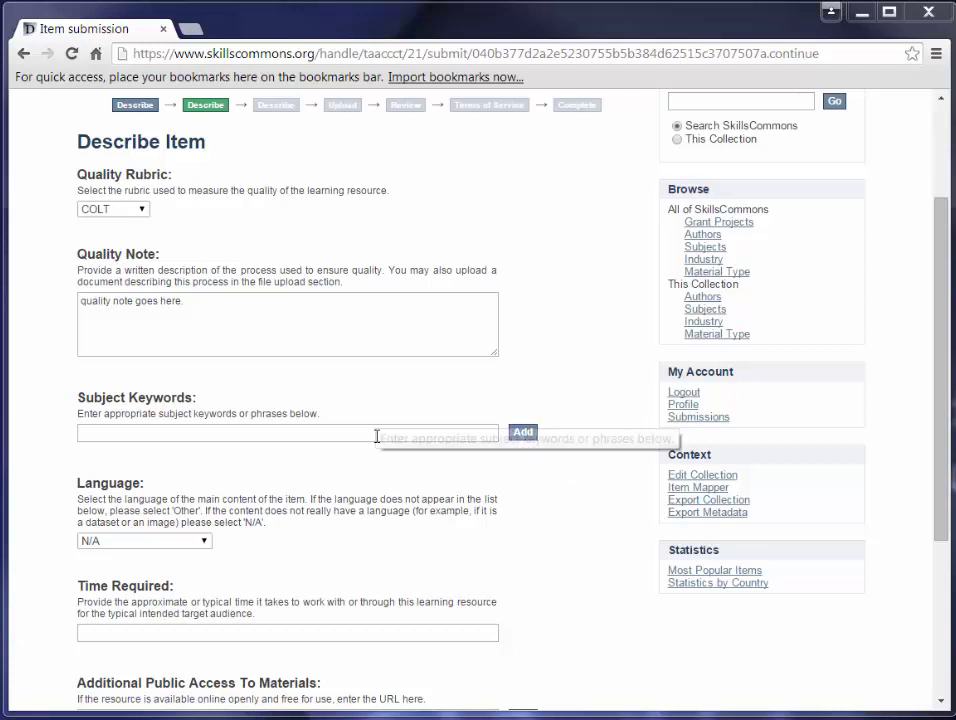
type("biolog")
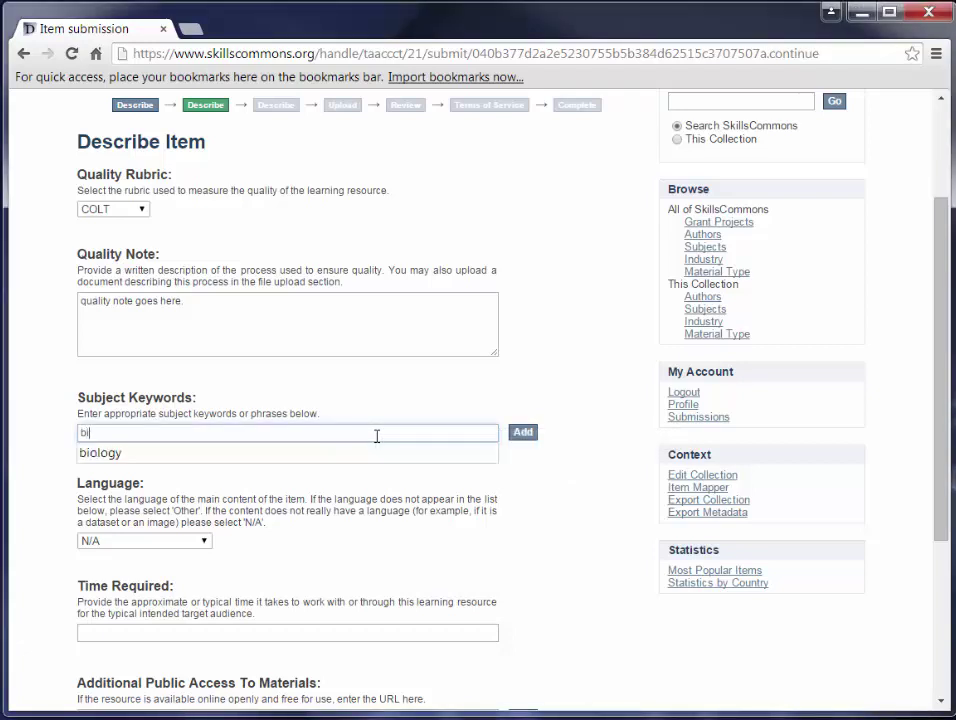
left_click(455, 450)
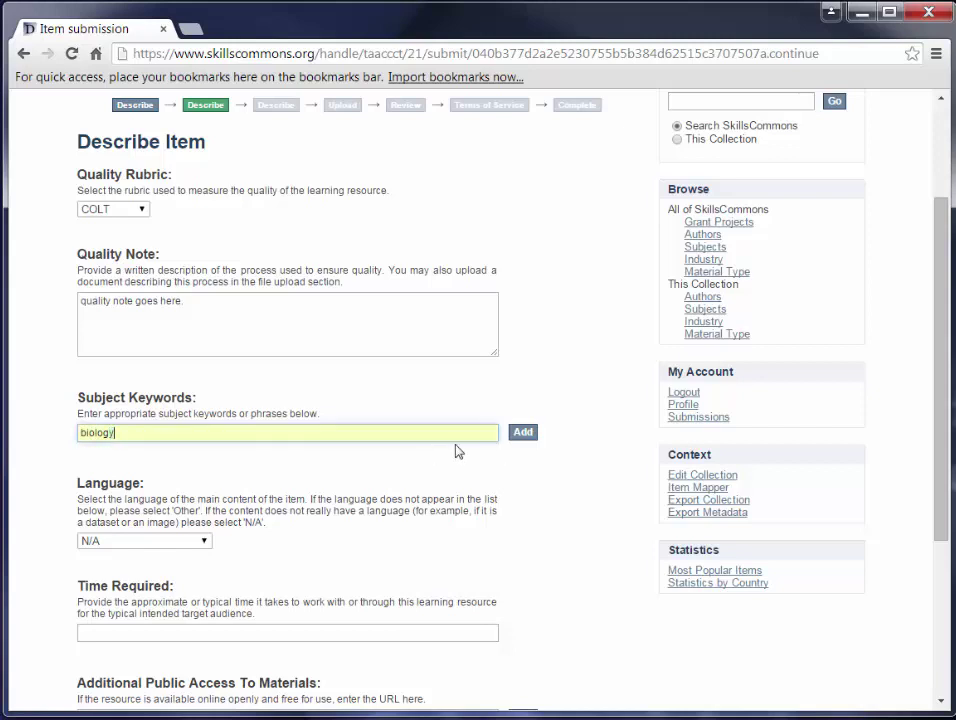
left_click(522, 432)
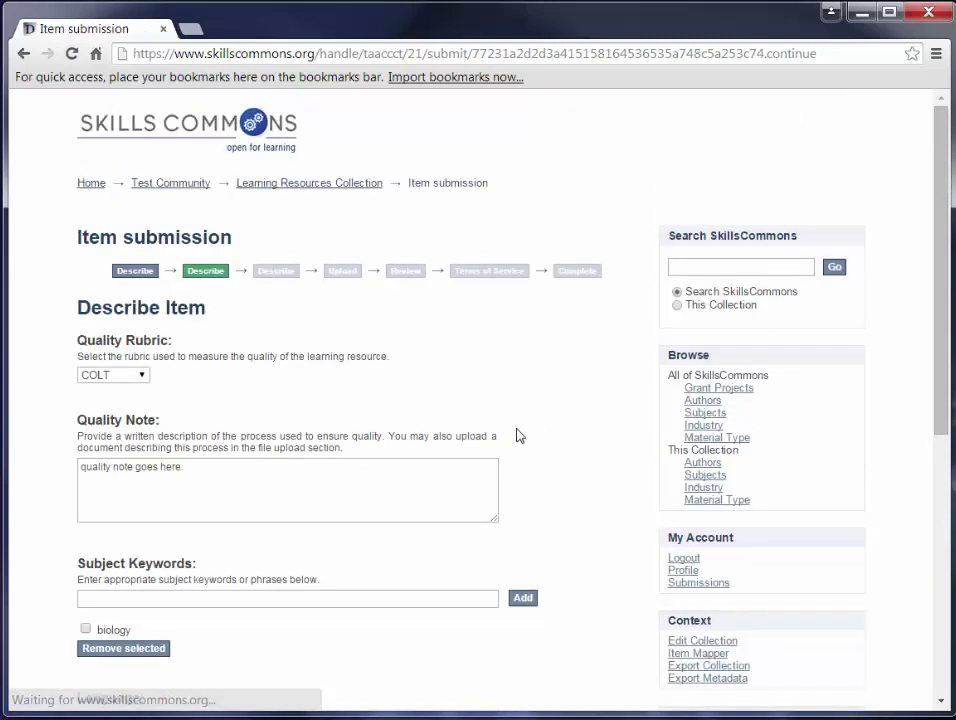
- Add "physical sciences" as a second subject keyword
left_click(180, 597)
type("phyical")
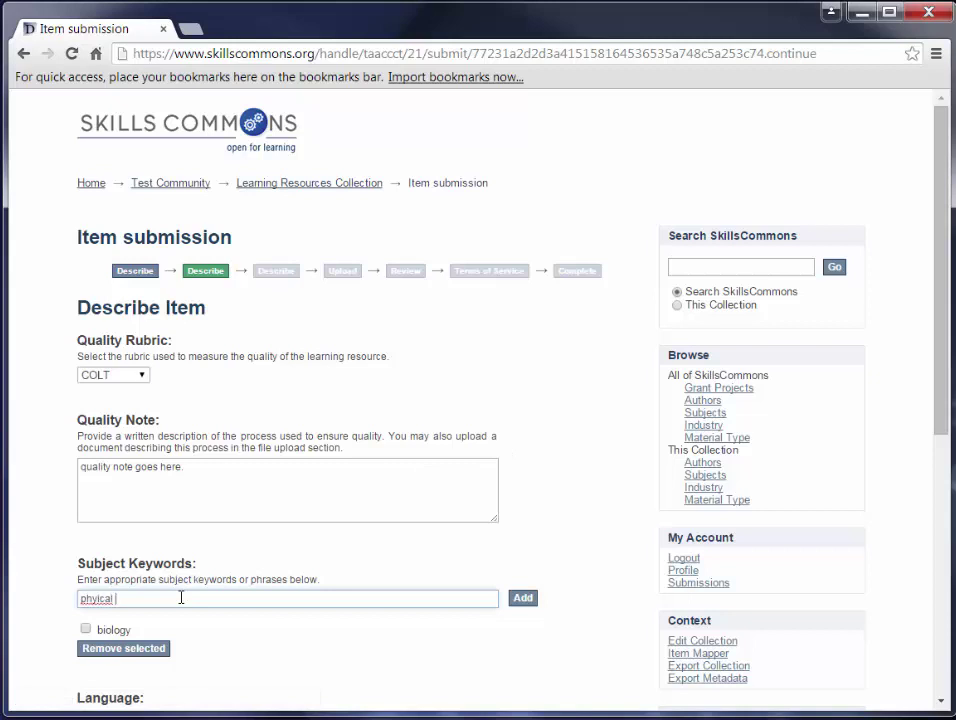
key("BackSpace")
key("BackSpace")
key("BackSpace")
key("BackSpace")
key("BackSpace")
key("BackSpace")
key("BackSpace")
type("Physical sciences")
left_click(522, 598)
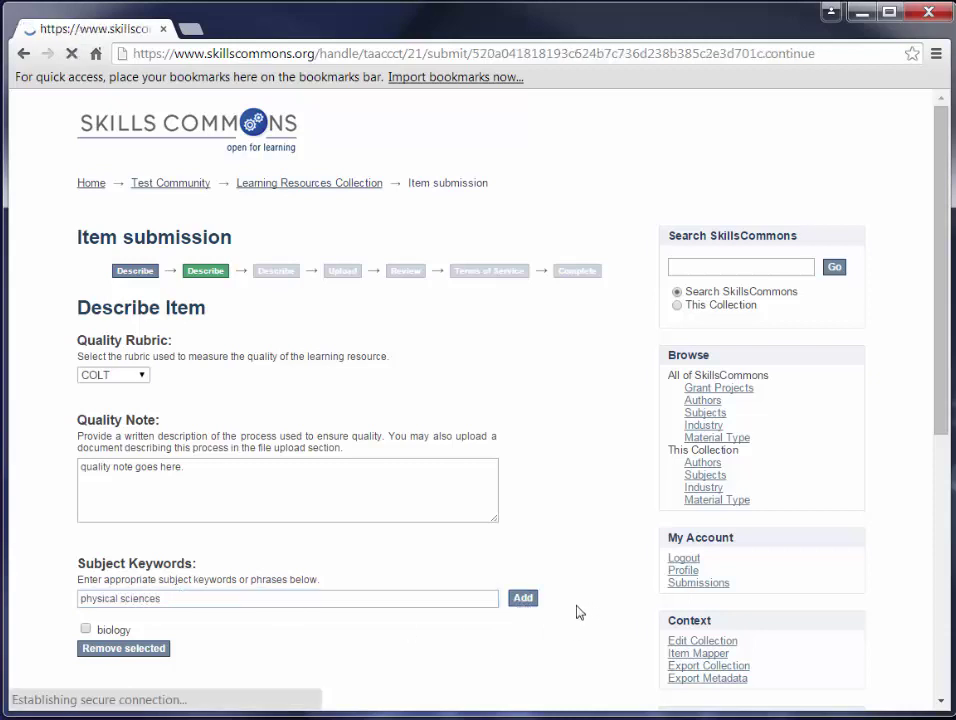
- Set the item's language to English (United States) and the time required to 12 weeks
scroll(572, 593, "down", 1)
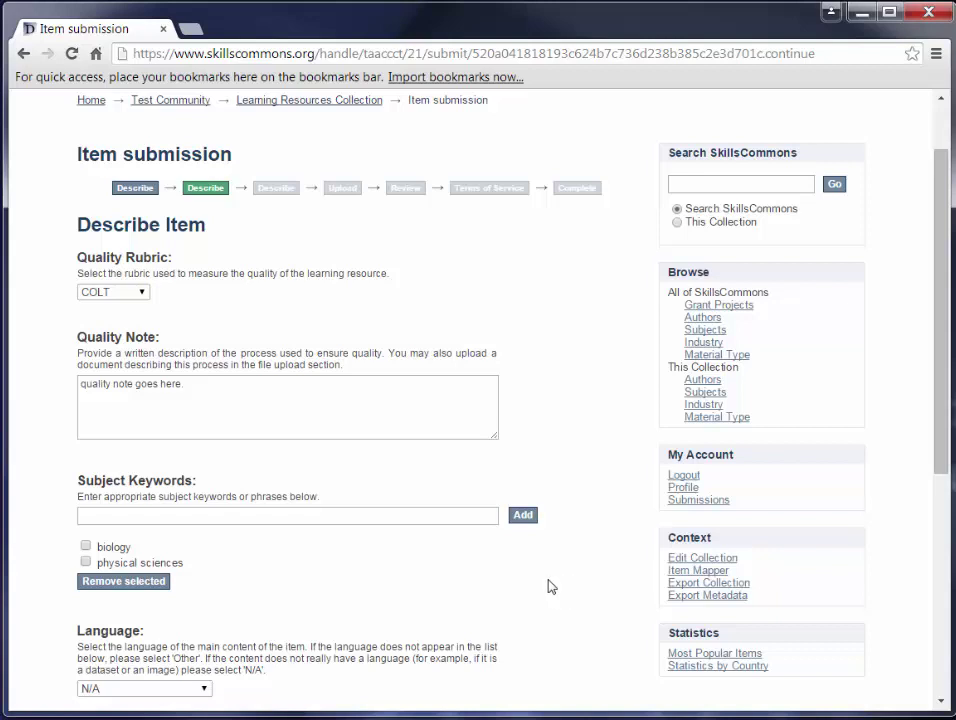
scroll(551, 587, "down", 1)
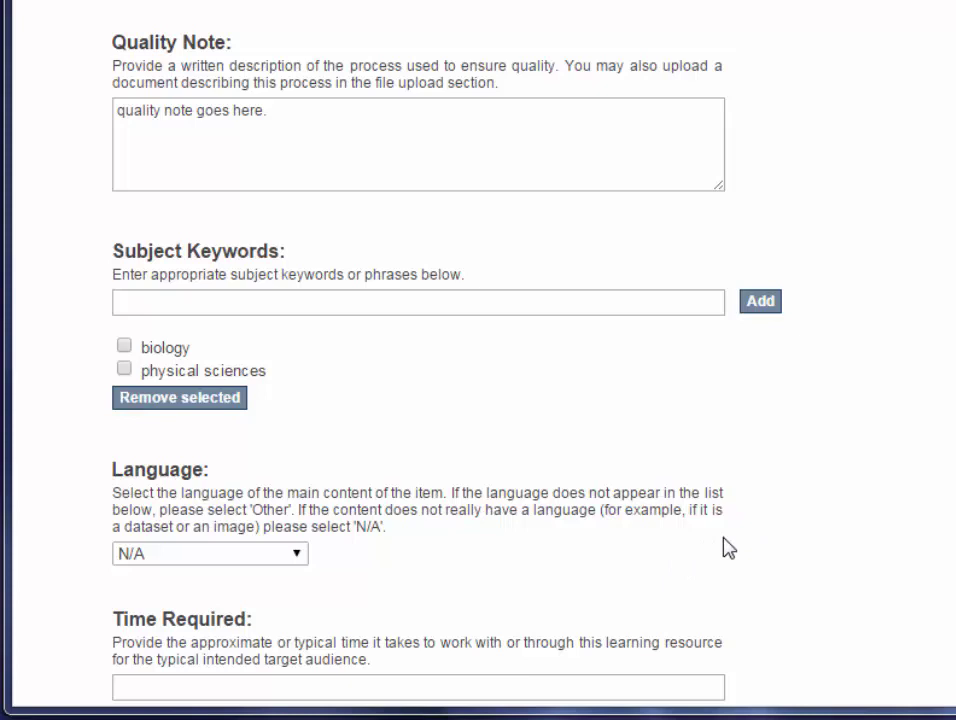
left_click(297, 555)
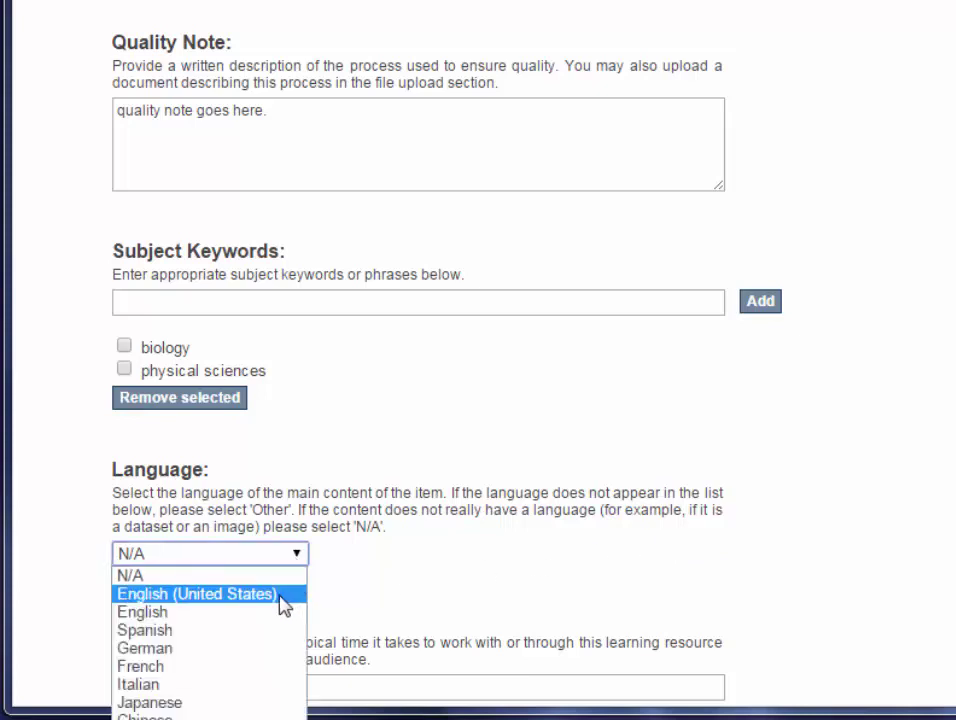
left_click(281, 596)
scroll(849, 546, "down", 2)
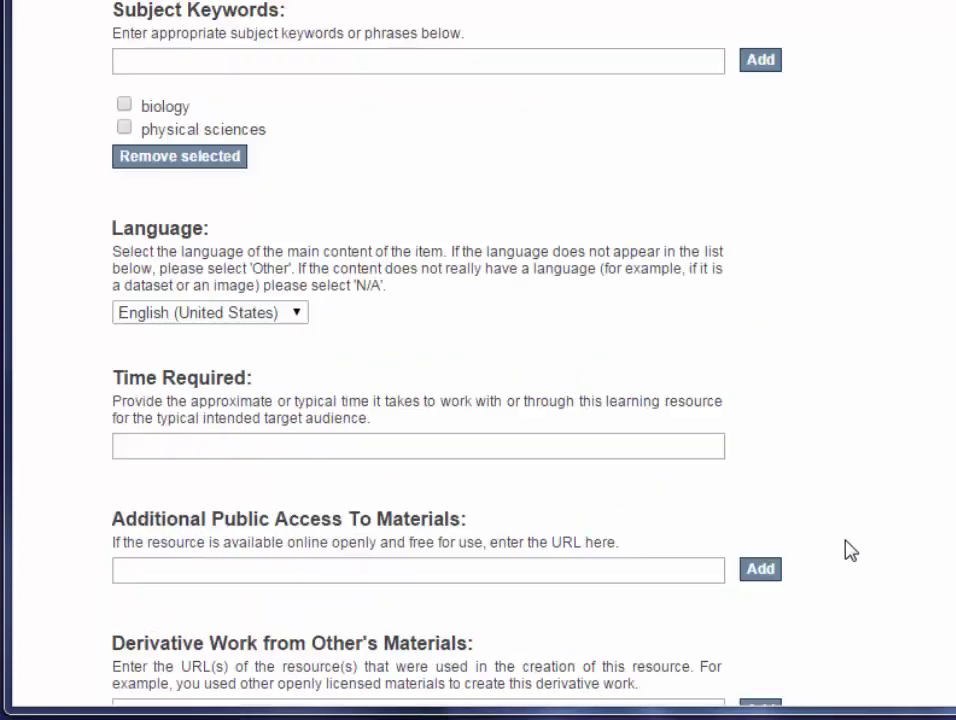
scroll(860, 530, "down", 1)
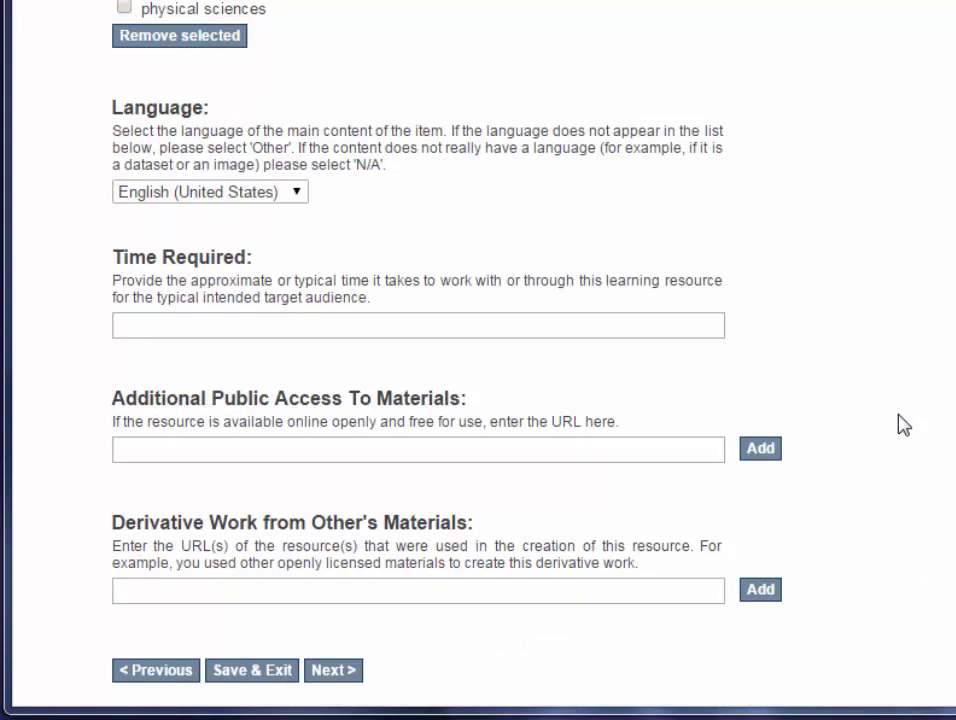
left_click(625, 326)
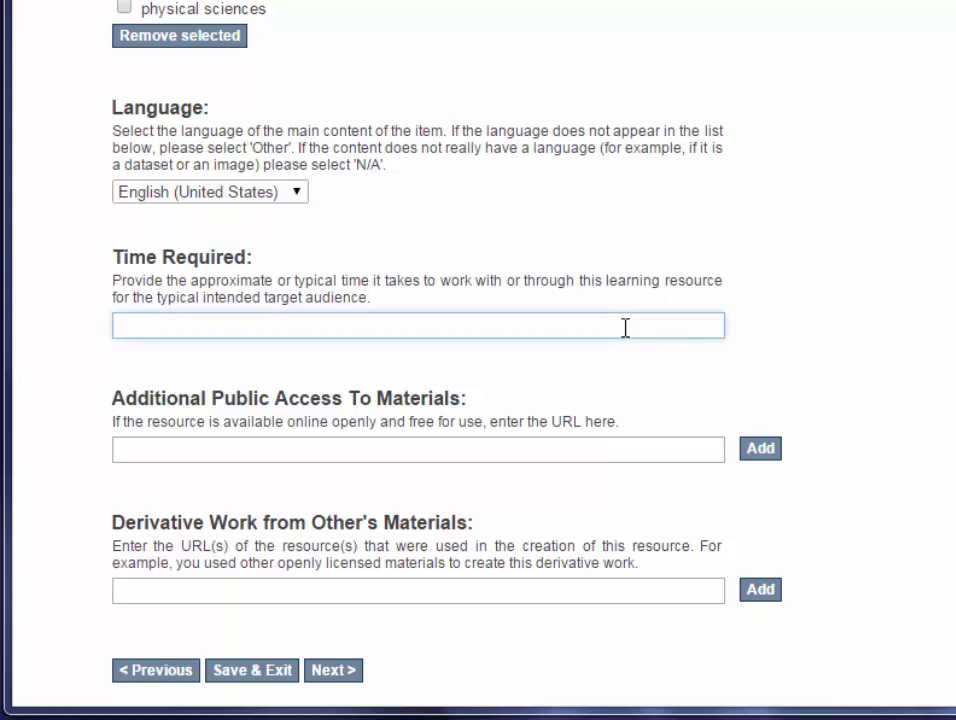
type("12 weeks")
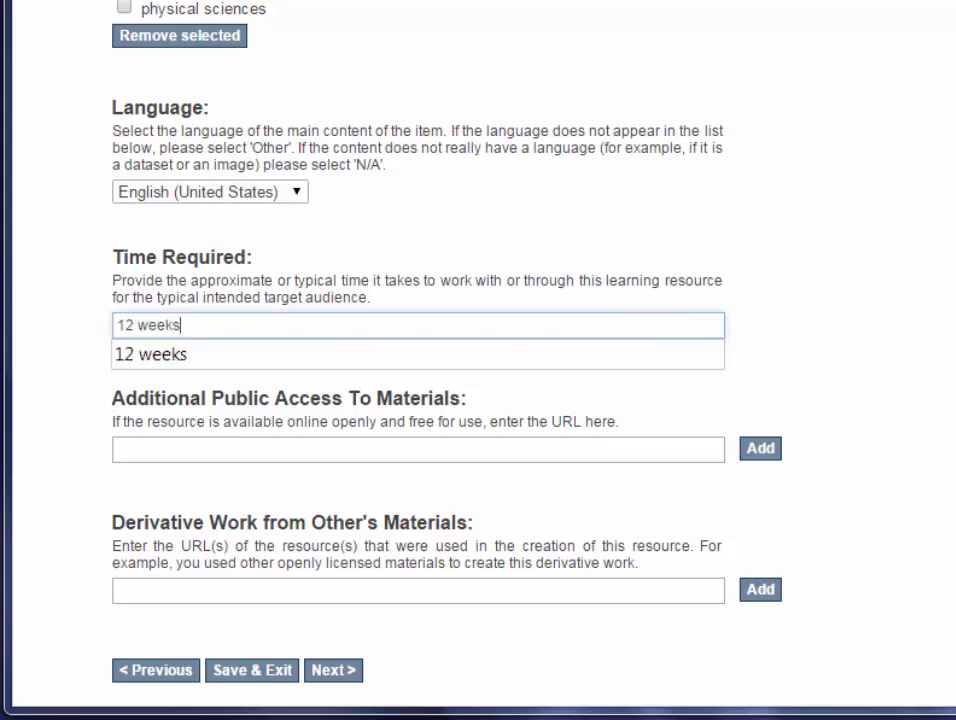
key("Tab")
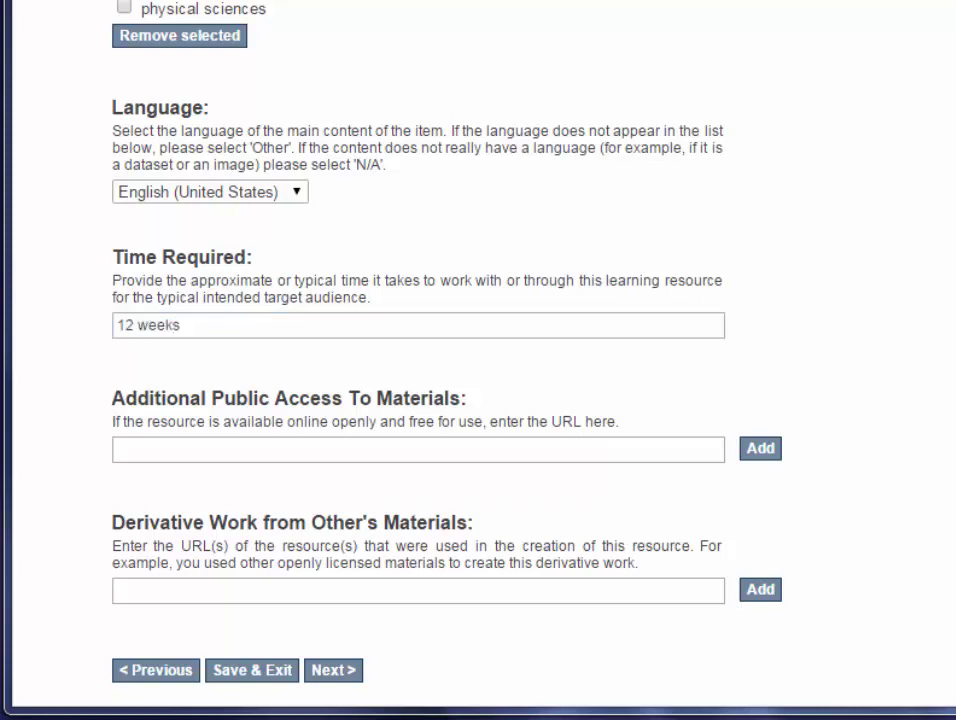
scroll(478, 360, "down", 2)
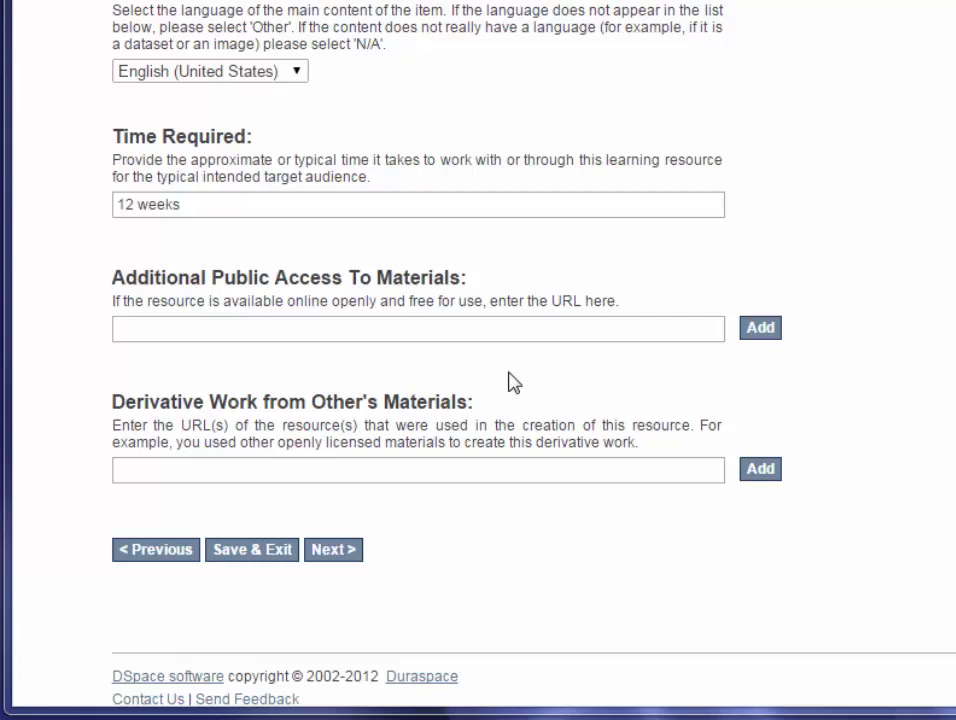
left_click(470, 321)
type("h")
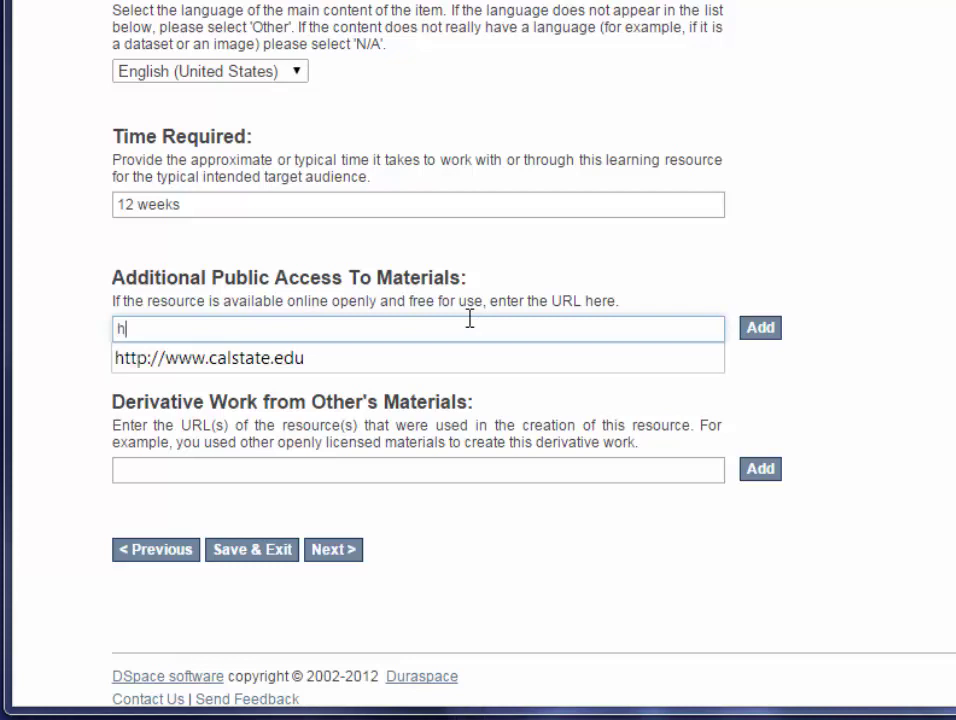
left_click(464, 358)
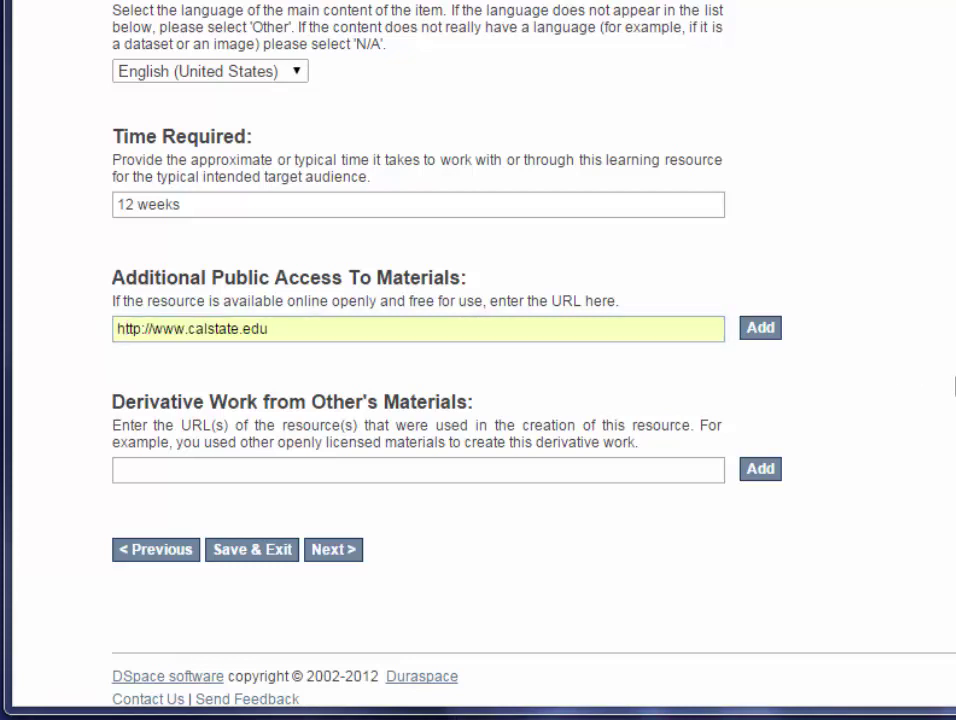
scroll(955, 387, "down", 1)
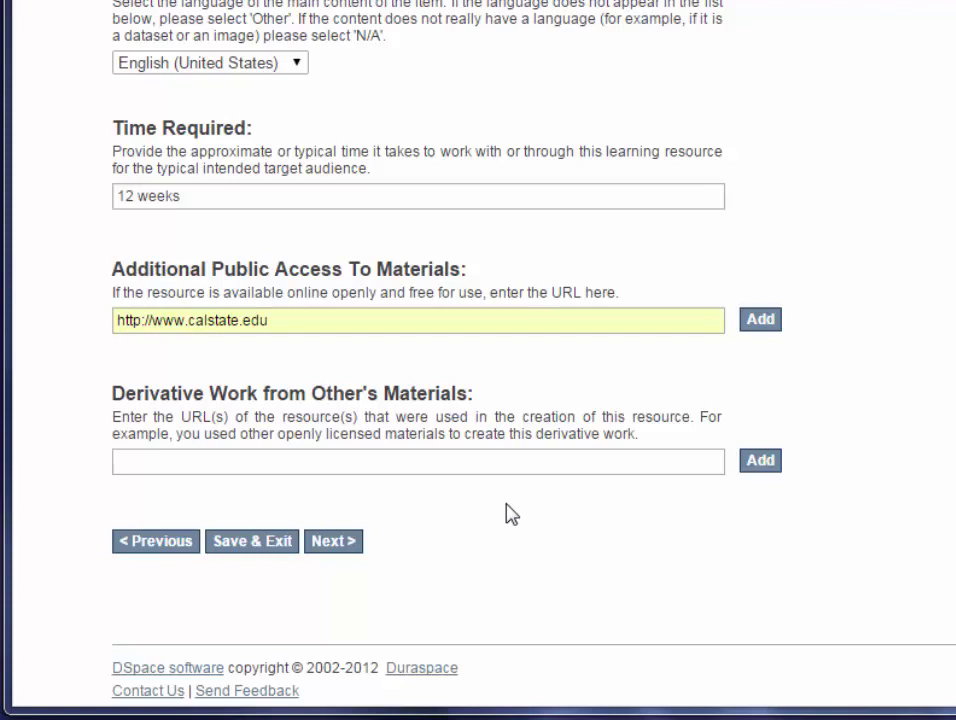
left_click(490, 462)
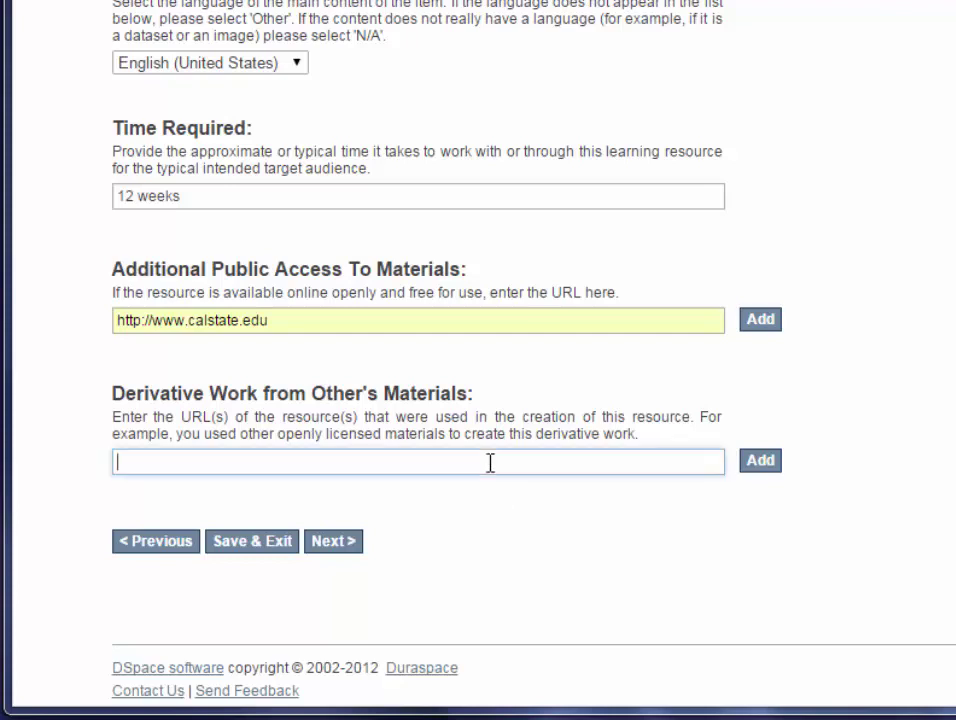
type("http://www.calstate.edu")
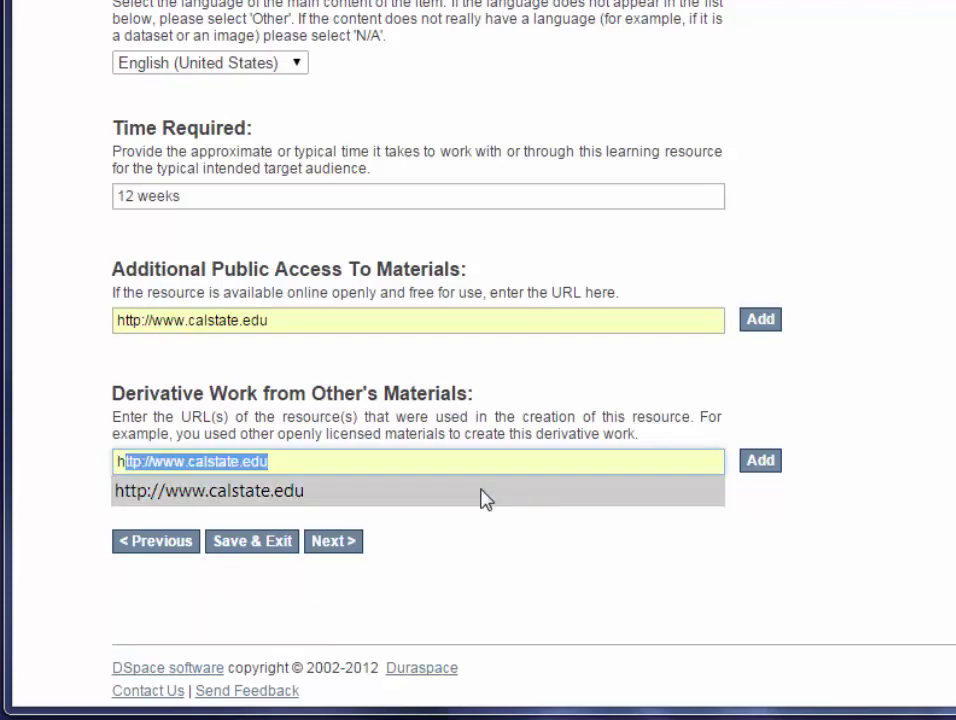
left_click(480, 492)
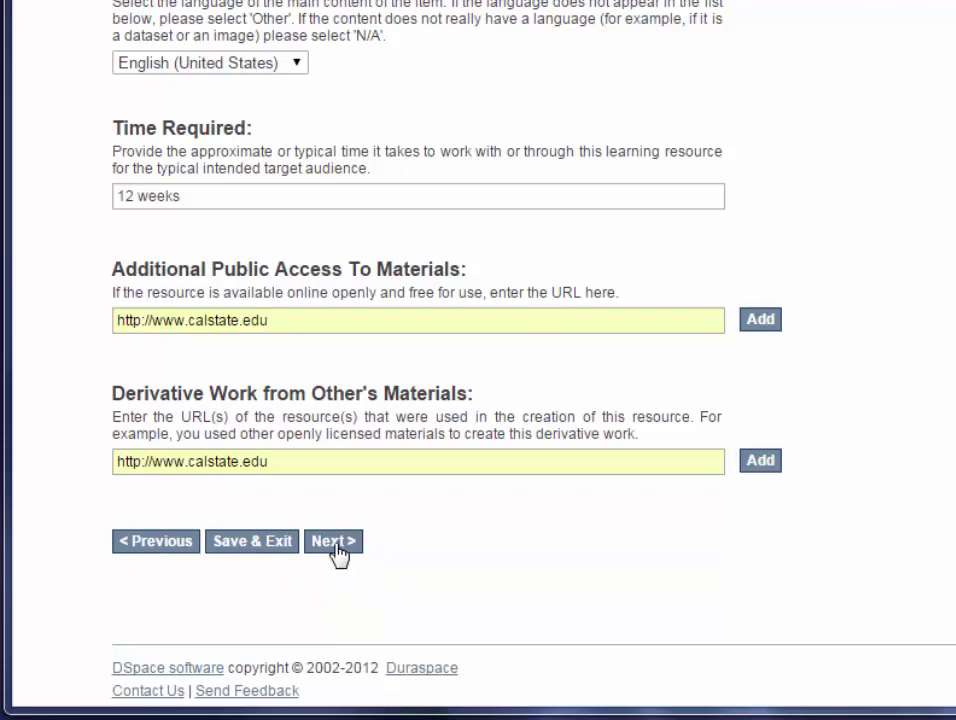
left_click(338, 552)
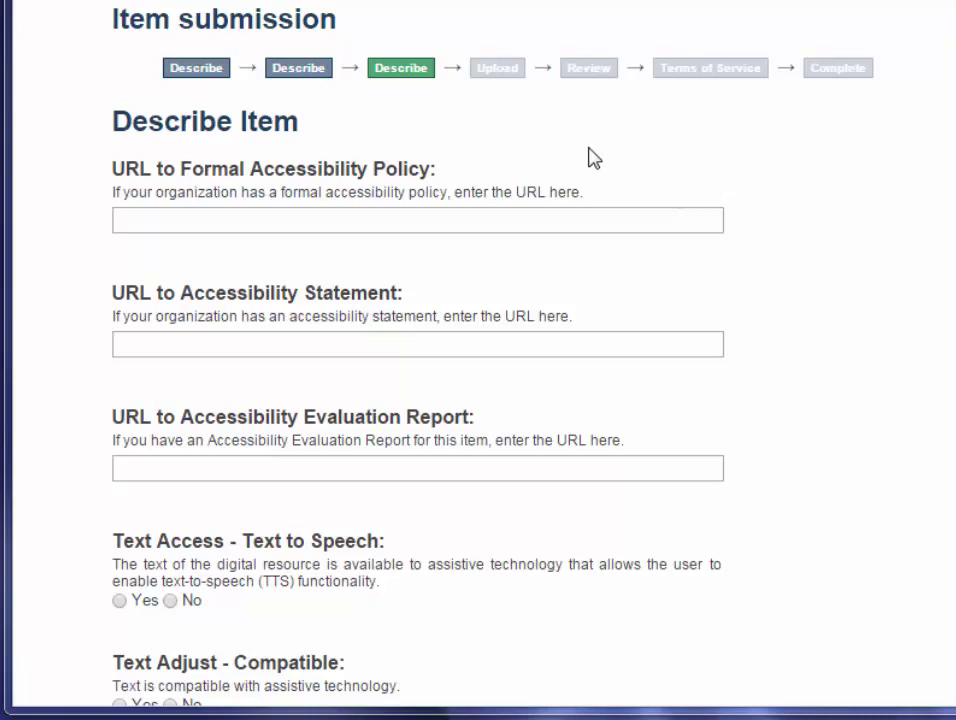
left_click(569, 219)
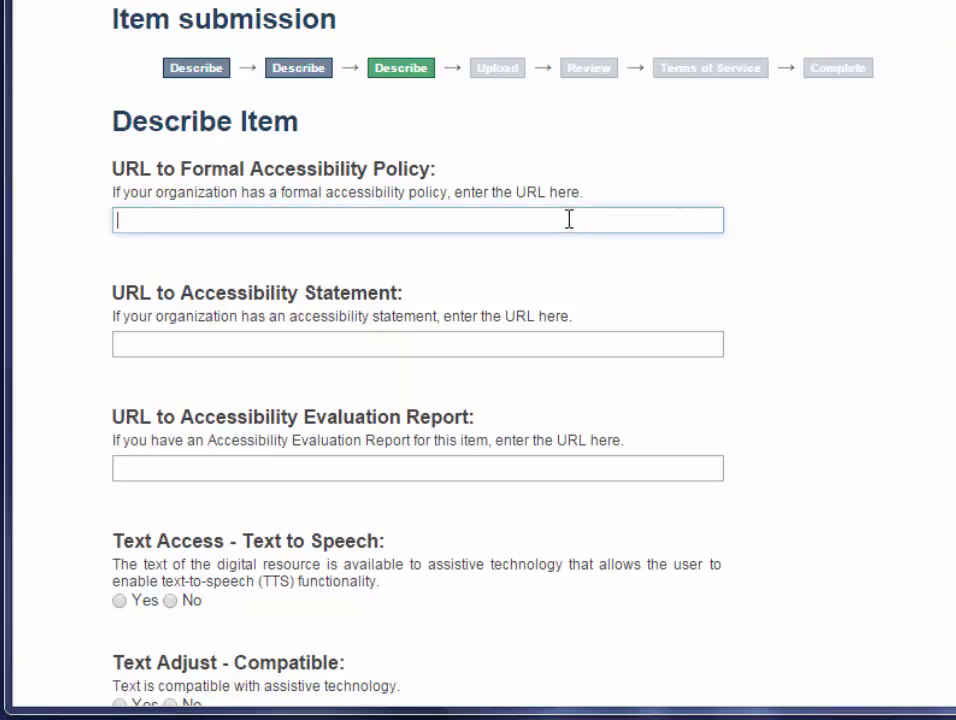
type("http://www.calstate.edu/accessibility/")
left_click(598, 258)
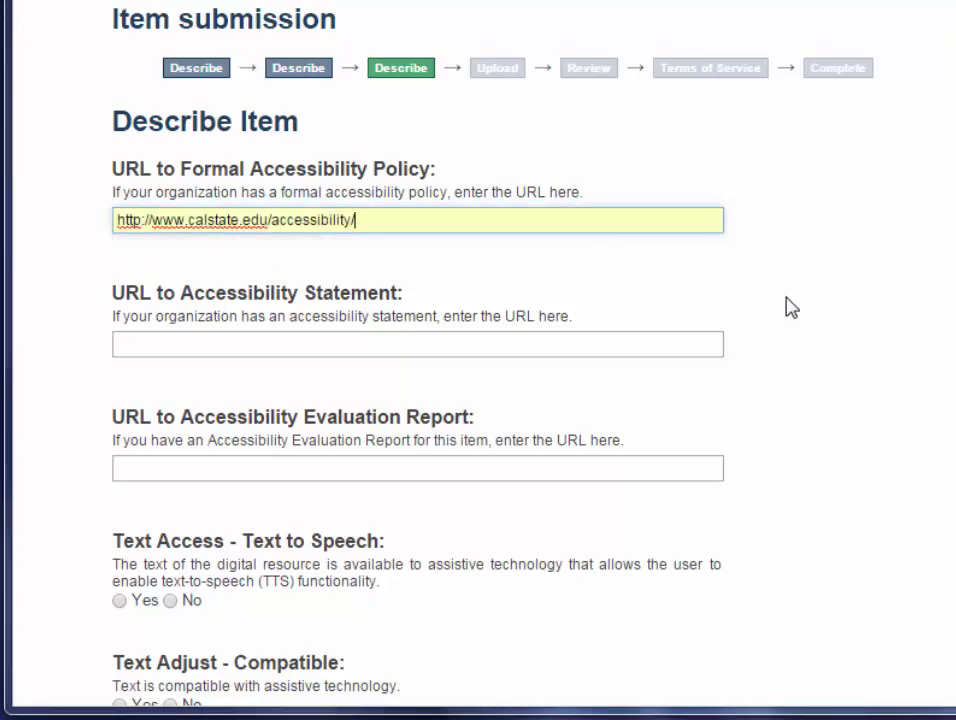
left_click(790, 308)
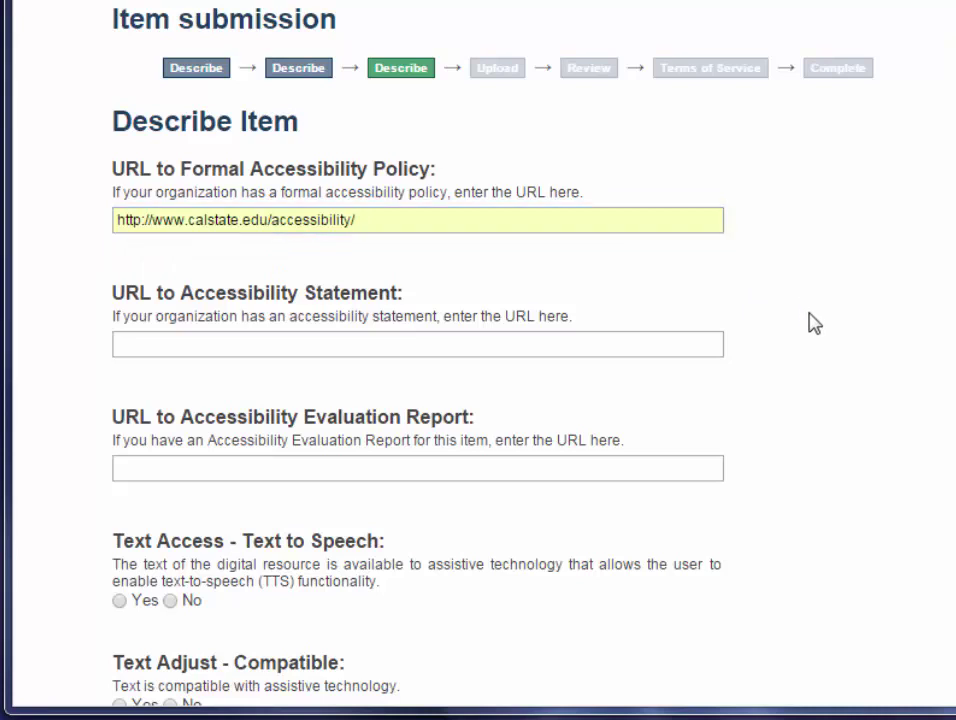
left_click(636, 344)
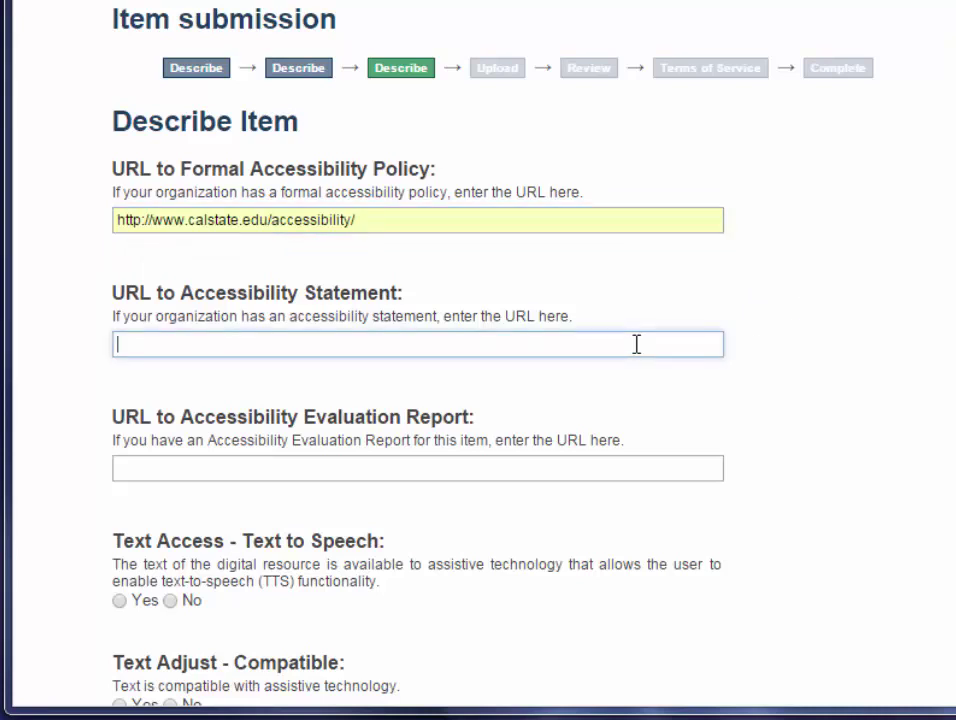
type("http://www.calstate.edu/accessibility/")
left_click(900, 299)
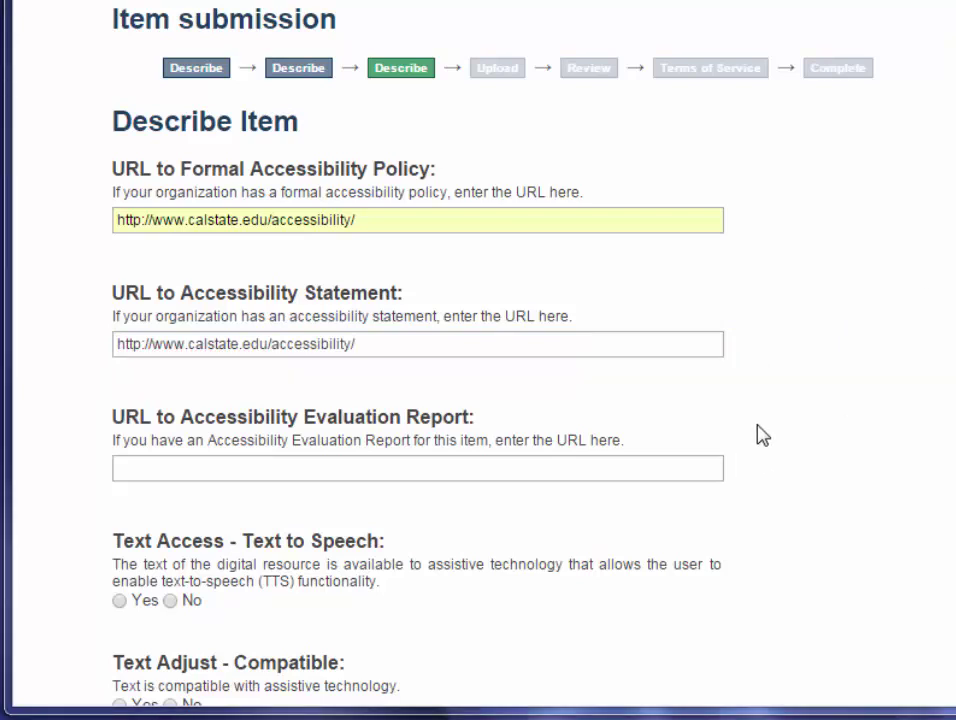
left_click(657, 466)
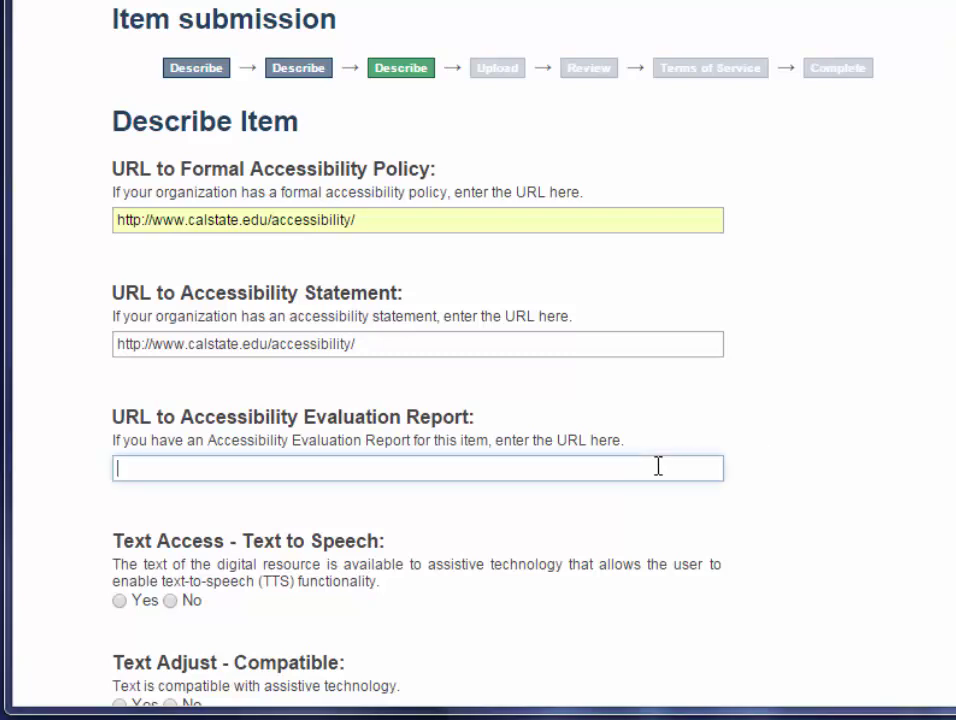
type("http://www.calstate.edu/accessibility/resources/")
left_click(805, 475)
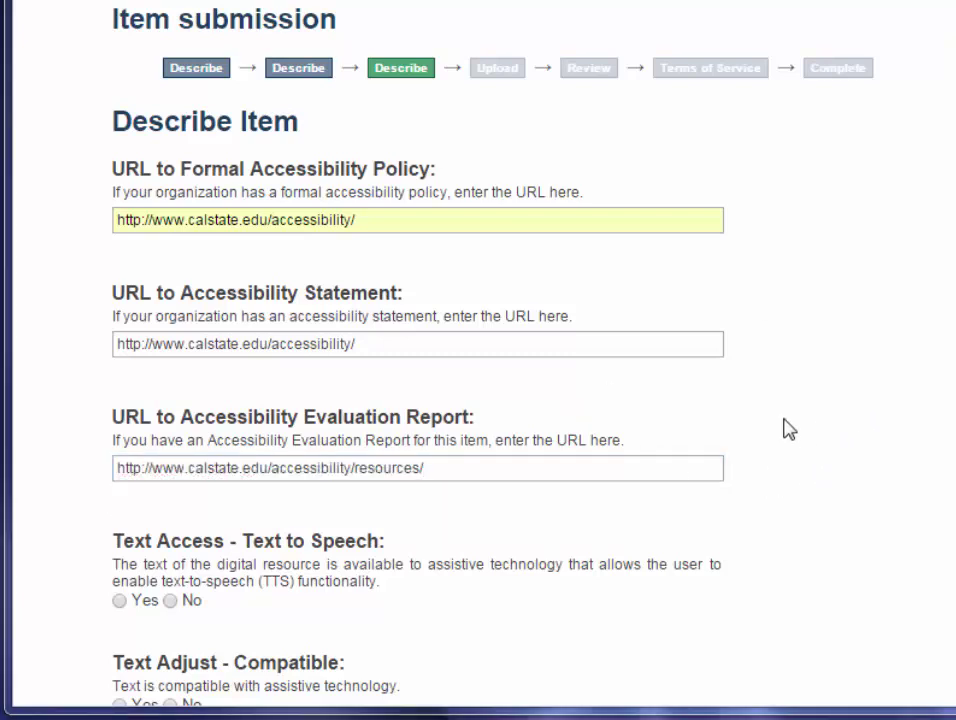
- Answer Yes for Text Access - Text to Speech, Text Adjust - Compatible, and Text Adjustment - Adjust Font and Colors
scroll(808, 421, "down", 3)
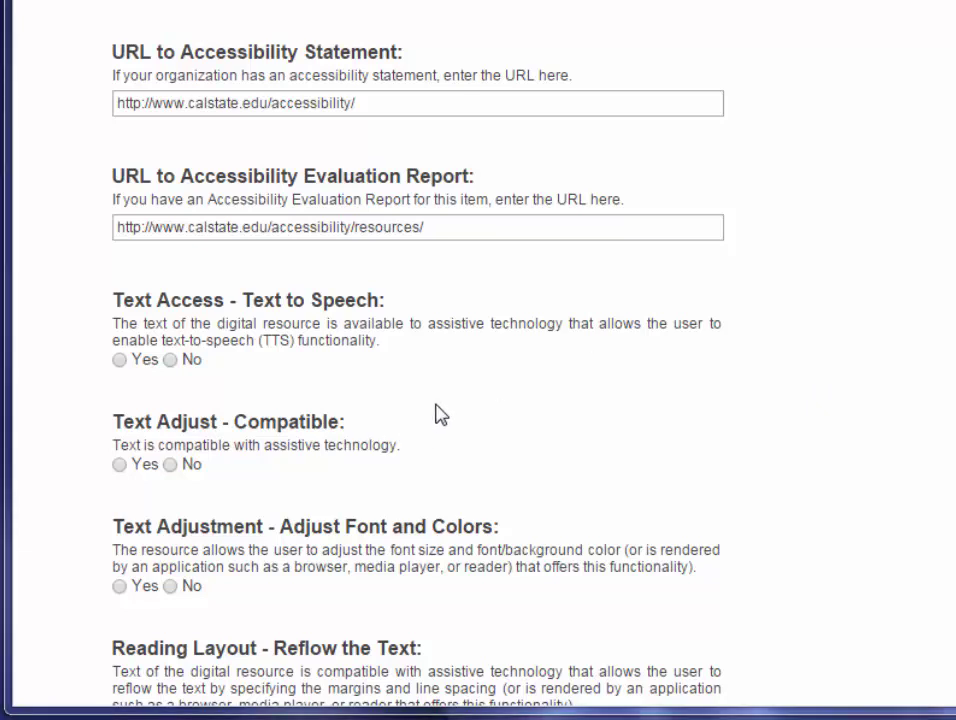
left_click(119, 360)
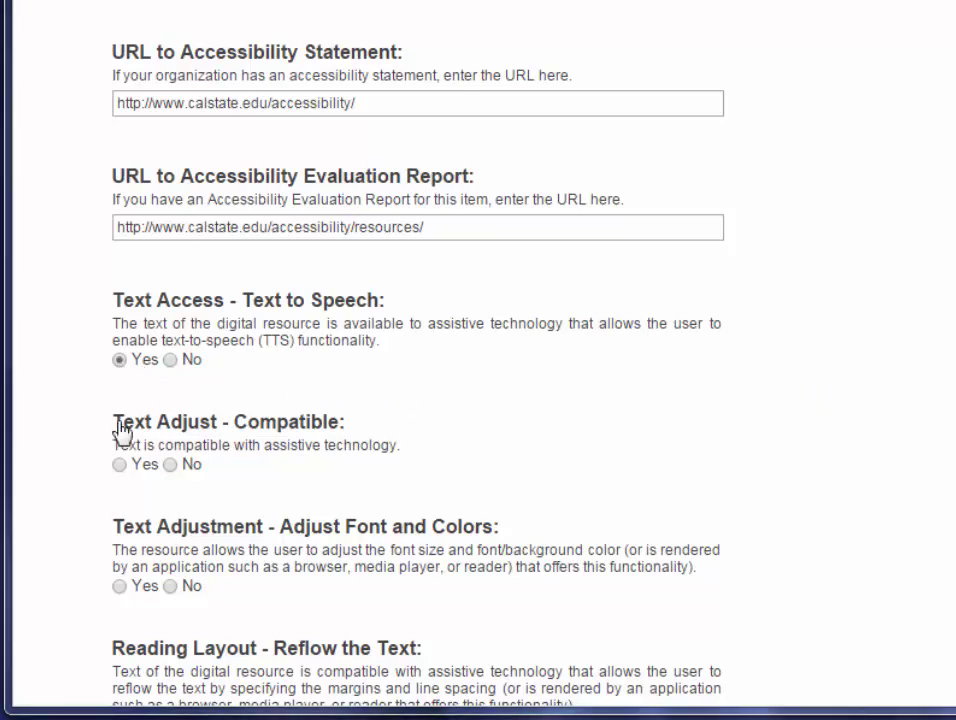
left_click(119, 464)
left_click(119, 586)
- Answer Yes for the assistive-technology text reflow and printed page number match questions, and set Text Adjust - Compatible to No
scroll(868, 438, "down", 2)
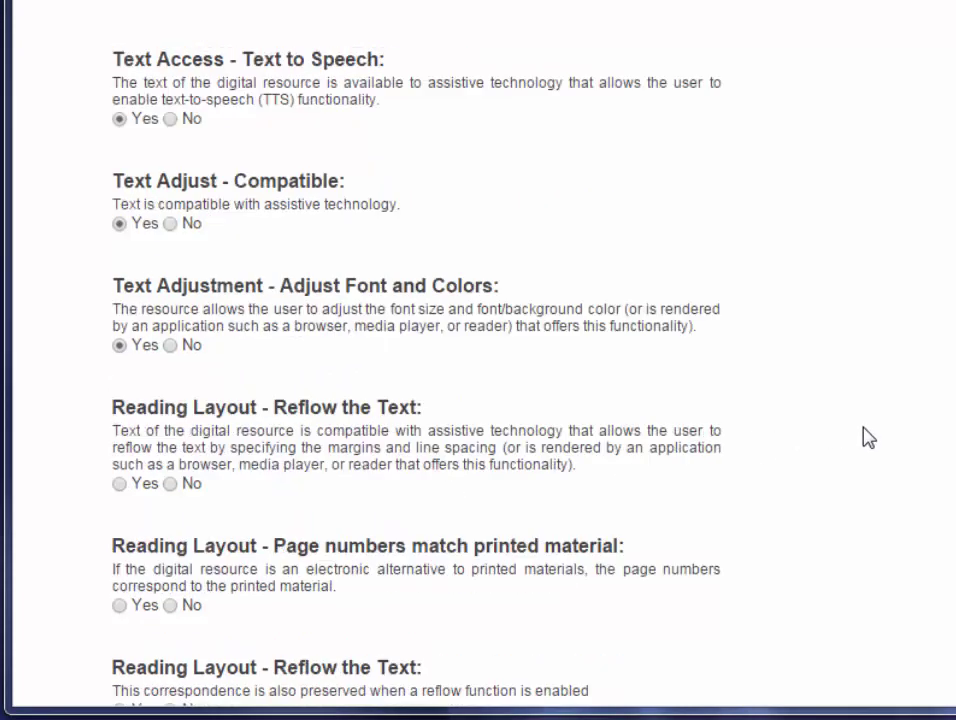
left_click(119, 484)
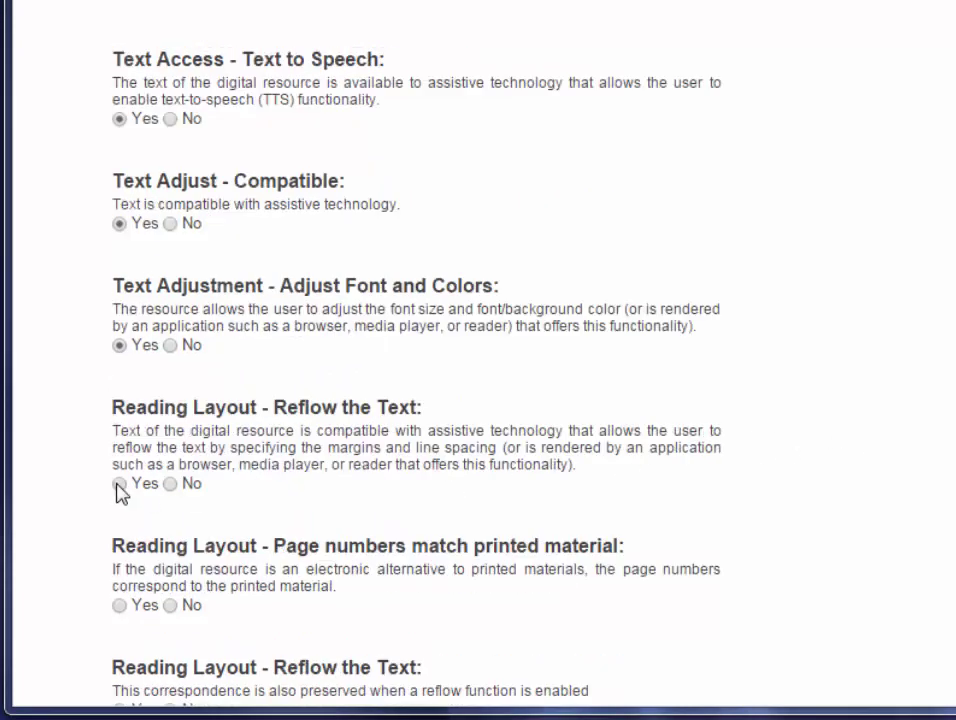
left_click(119, 605)
left_click(171, 224)
- Answer Yes for page correspondence being preserved under reflow and for Reading Order - Digital resource layout
scroll(889, 362, "down", 3)
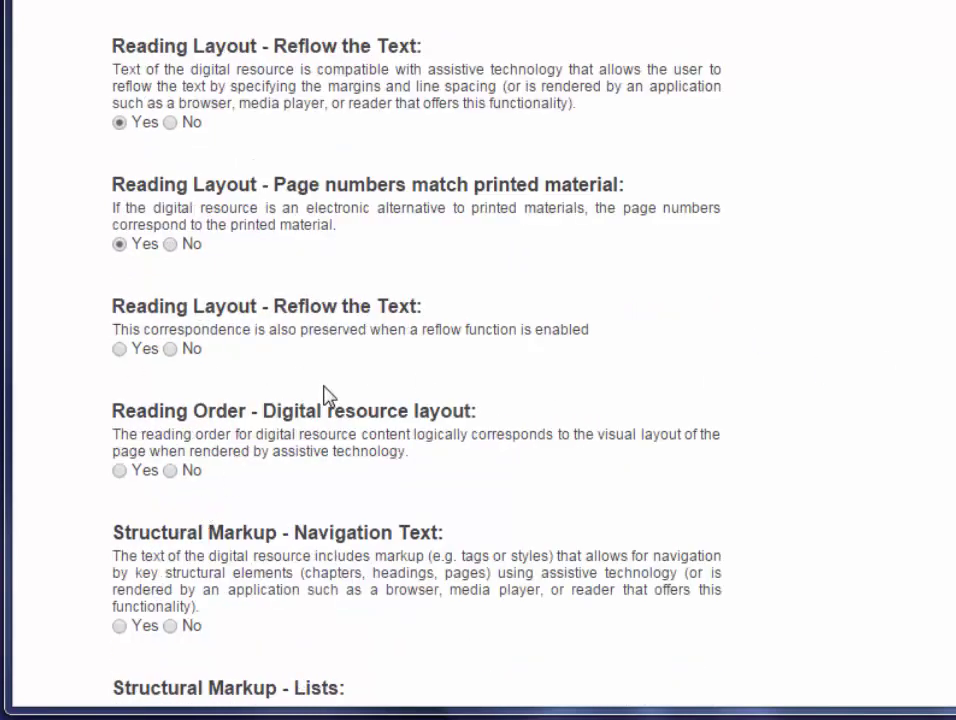
left_click(119, 349)
left_click(119, 471)
- Answer Yes for the three Structural Markup questions: Navigation Text, Lists, and eReader application
scroll(363, 412, "down", 3)
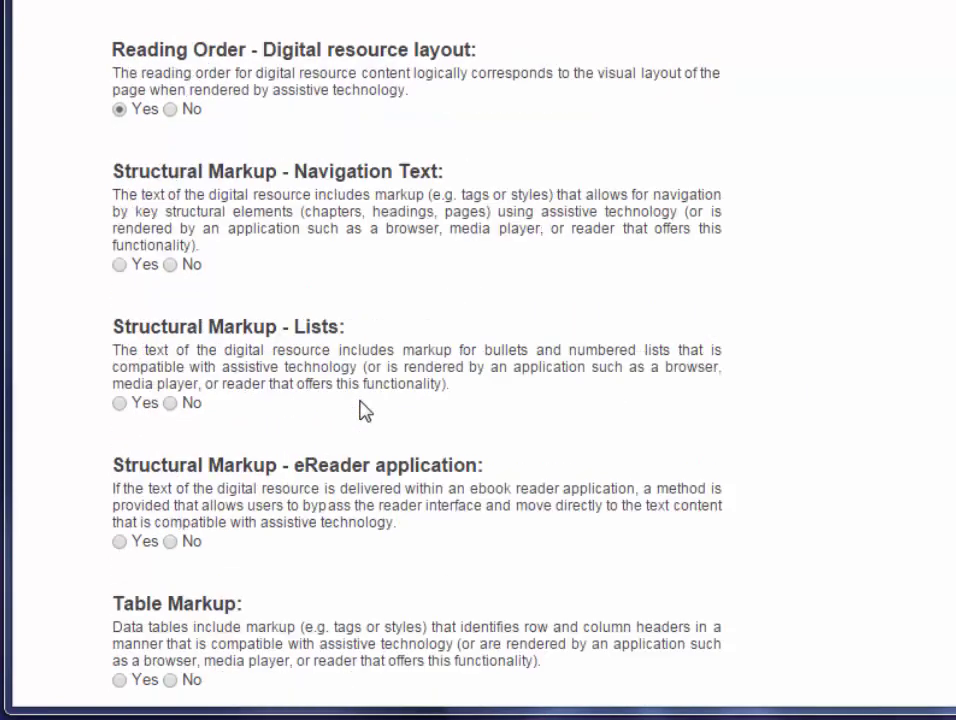
left_click(119, 403)
left_click(119, 264)
left_click(119, 541)
- Answer Yes for Hyperlinks, Contrast, Images - Non-Decorative, and Images - Decorative
scroll(465, 444, "down", 3)
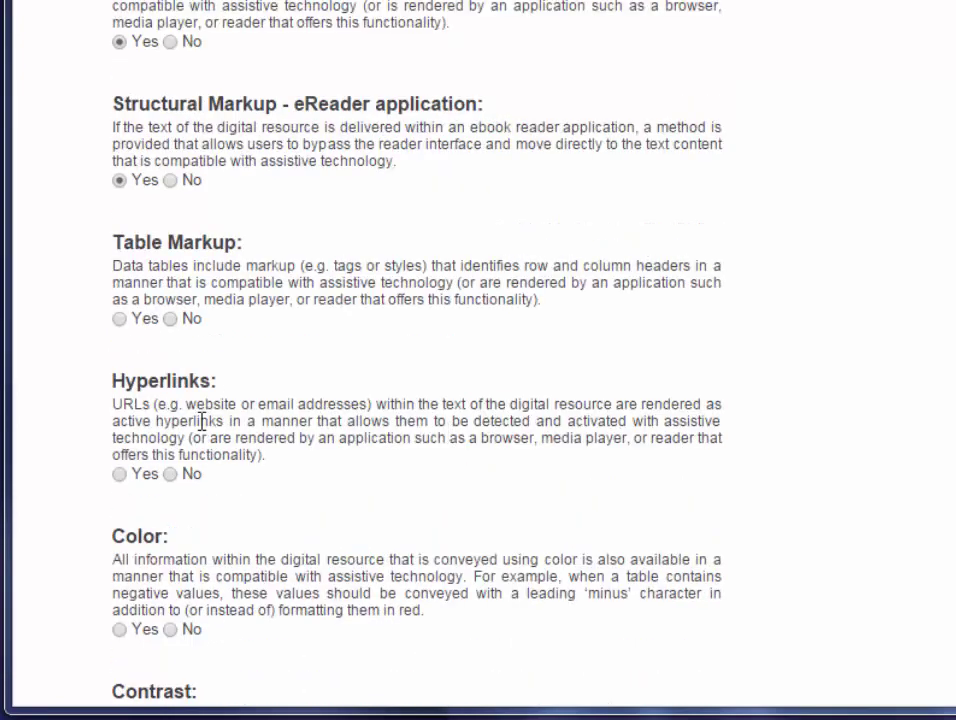
left_click(119, 474)
scroll(512, 413, "down", 3)
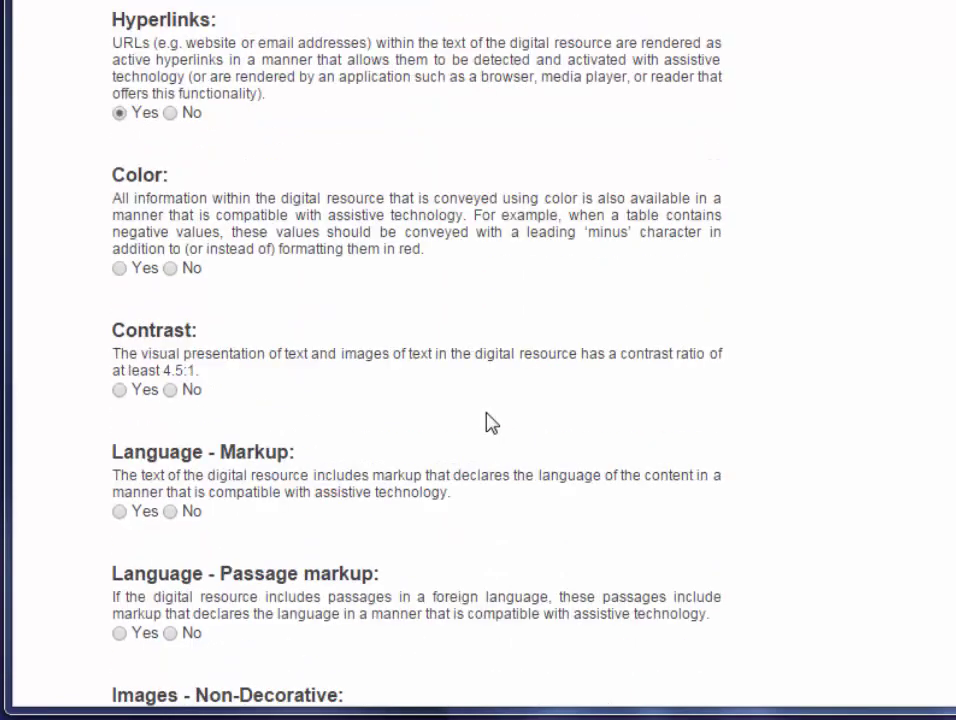
left_click(119, 389)
scroll(839, 384, "down", 3)
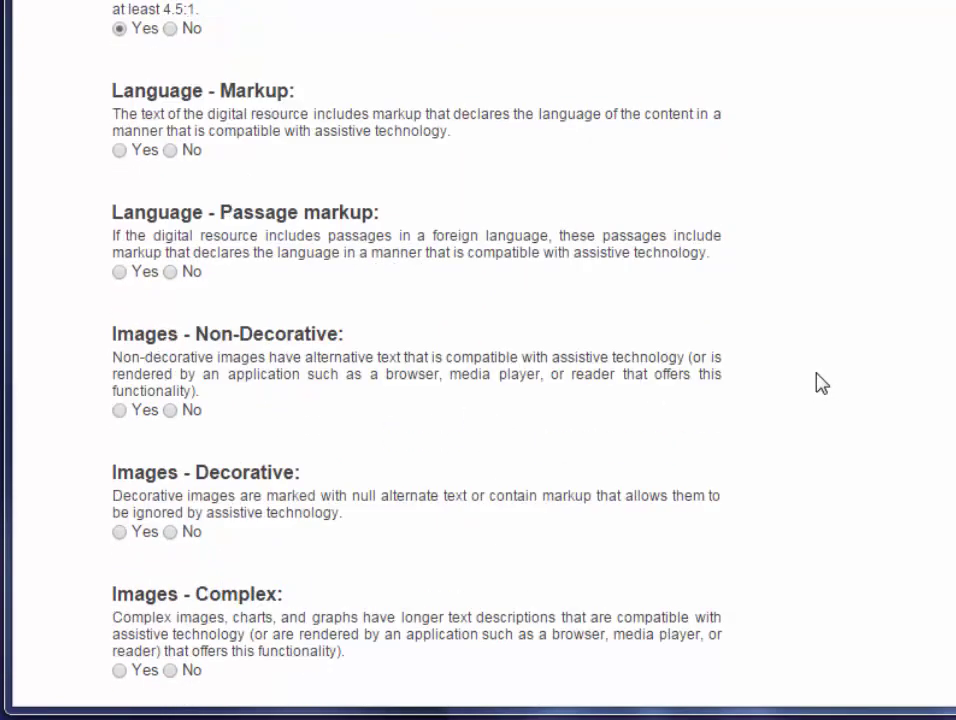
left_click(120, 410)
left_click(119, 531)
- Answer Yes for Multimedia - Assistive player, Interactive - Keyboard, and Interactive - Text prompts
scroll(881, 378, "down", 4)
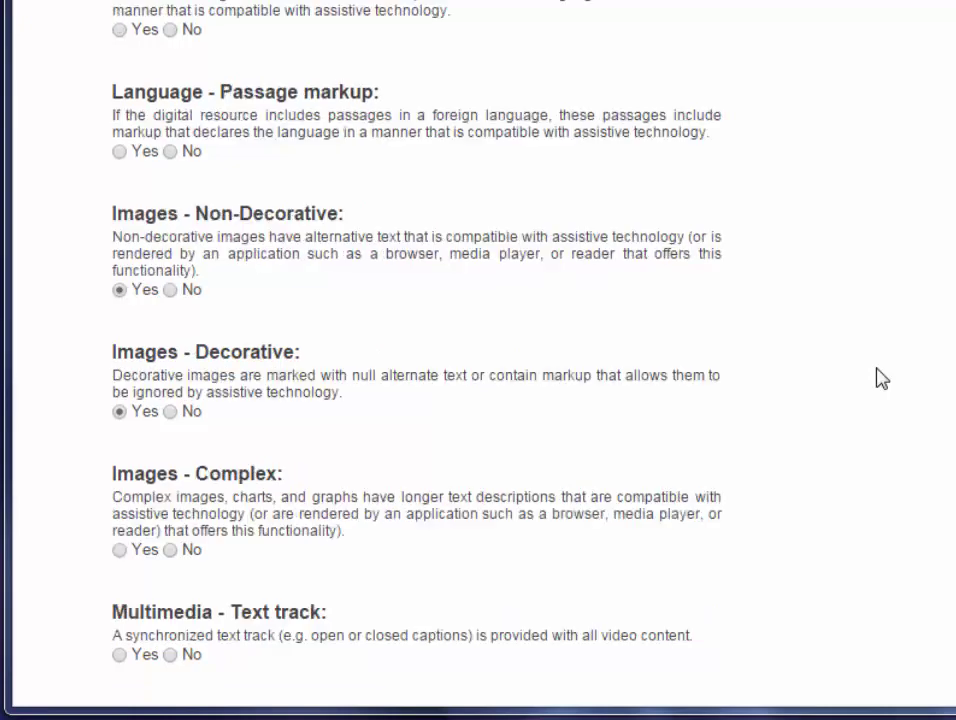
left_click(119, 520)
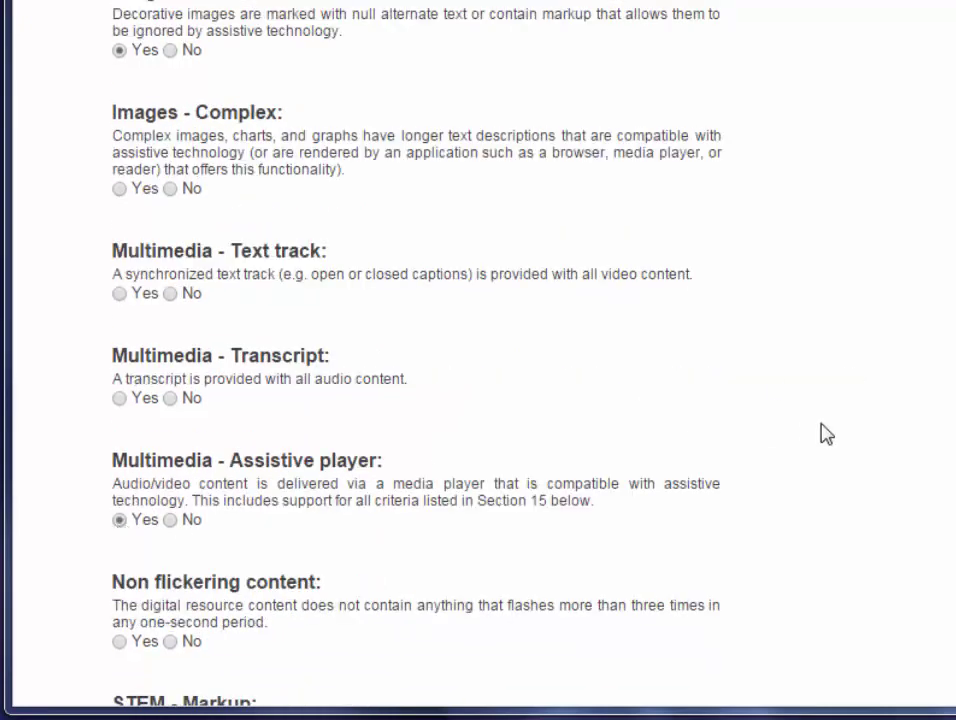
scroll(828, 433, "down", 5)
left_click(119, 421)
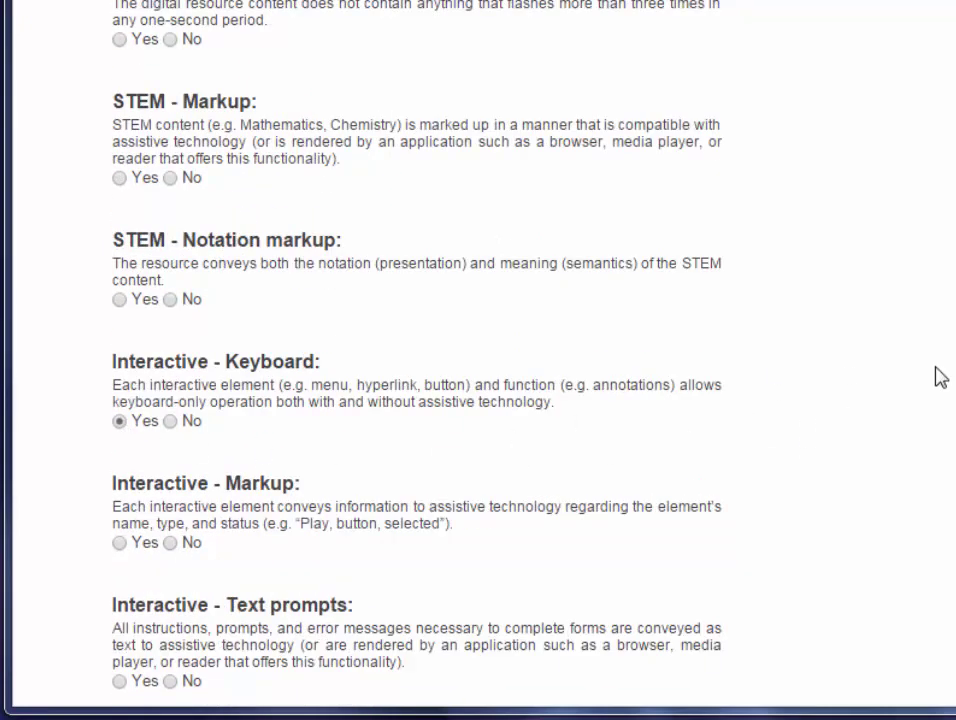
scroll(934, 378, "down", 2)
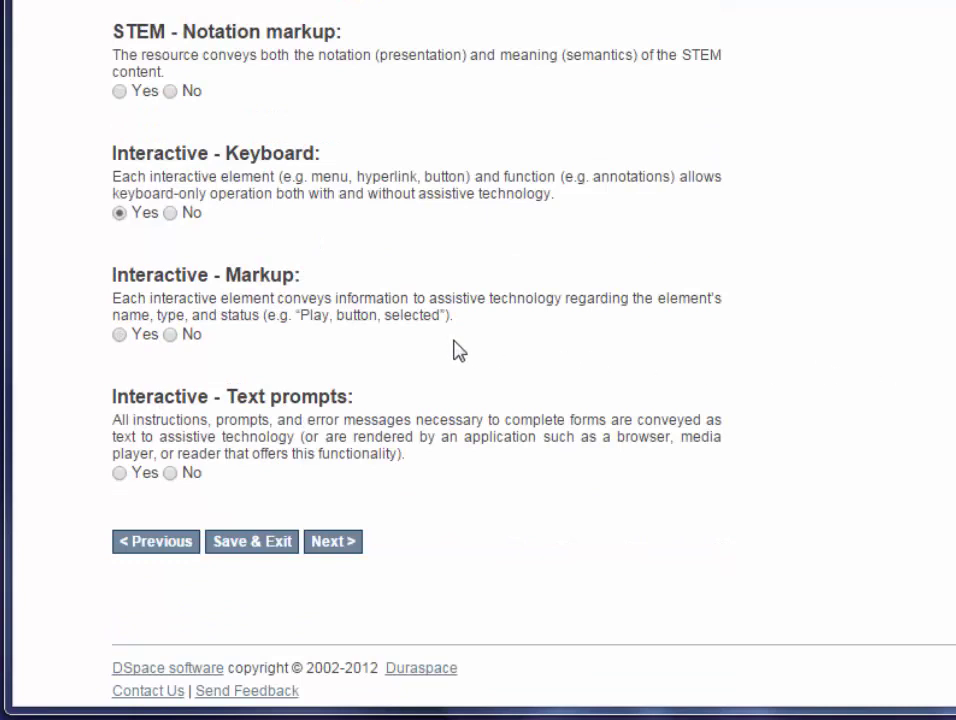
left_click(119, 473)
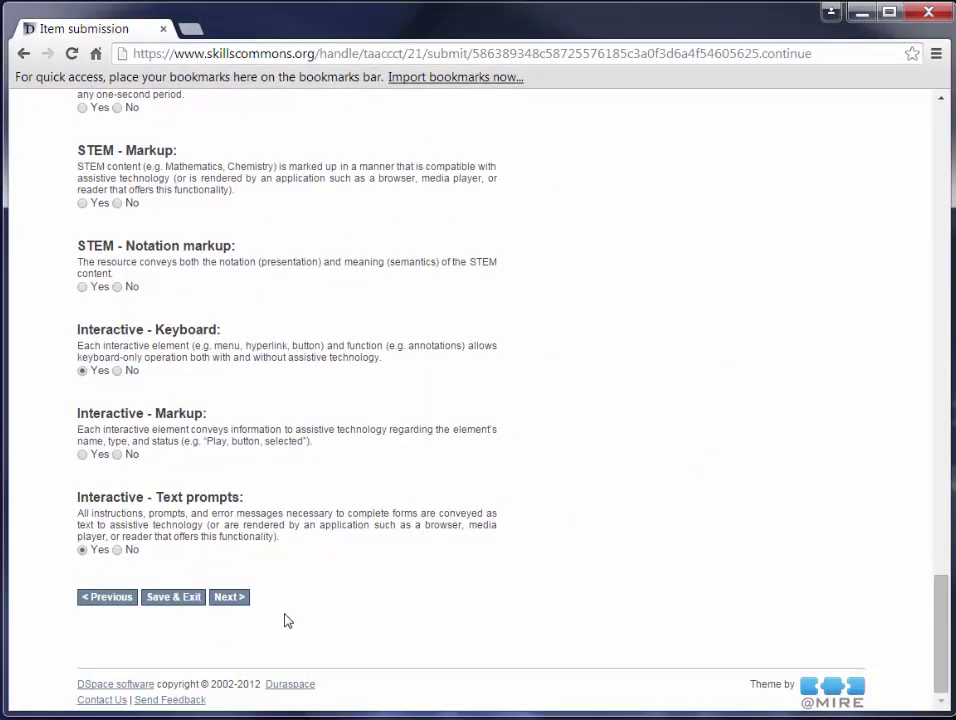
- Proceed to the file upload stage and choose BIOLOGY101Export.zip from the Desktop as the item's file
left_click(236, 600)
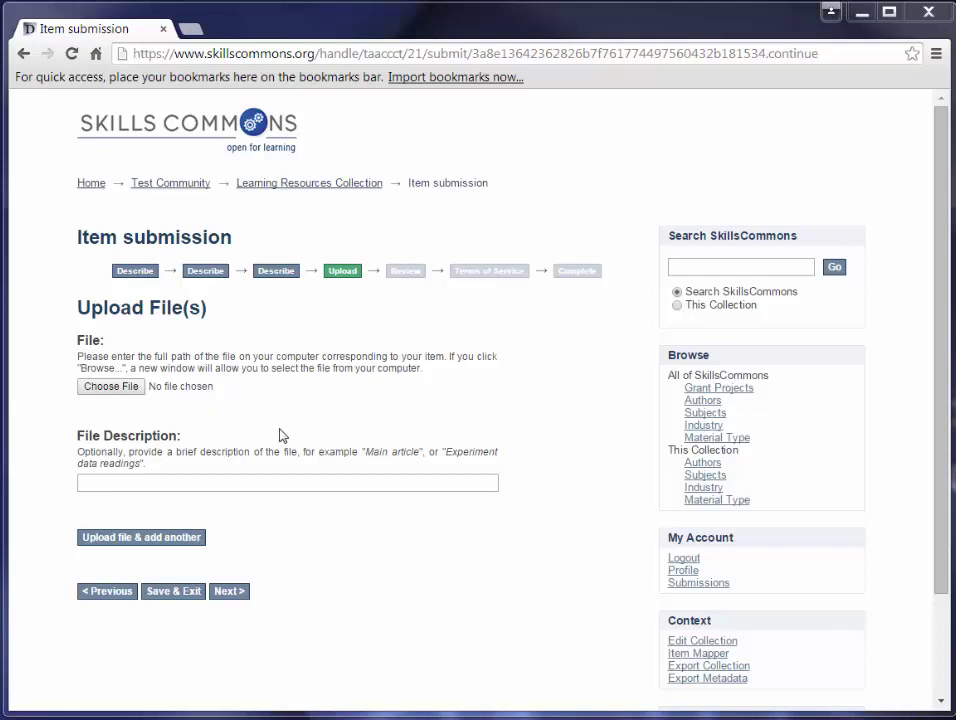
left_click(119, 388)
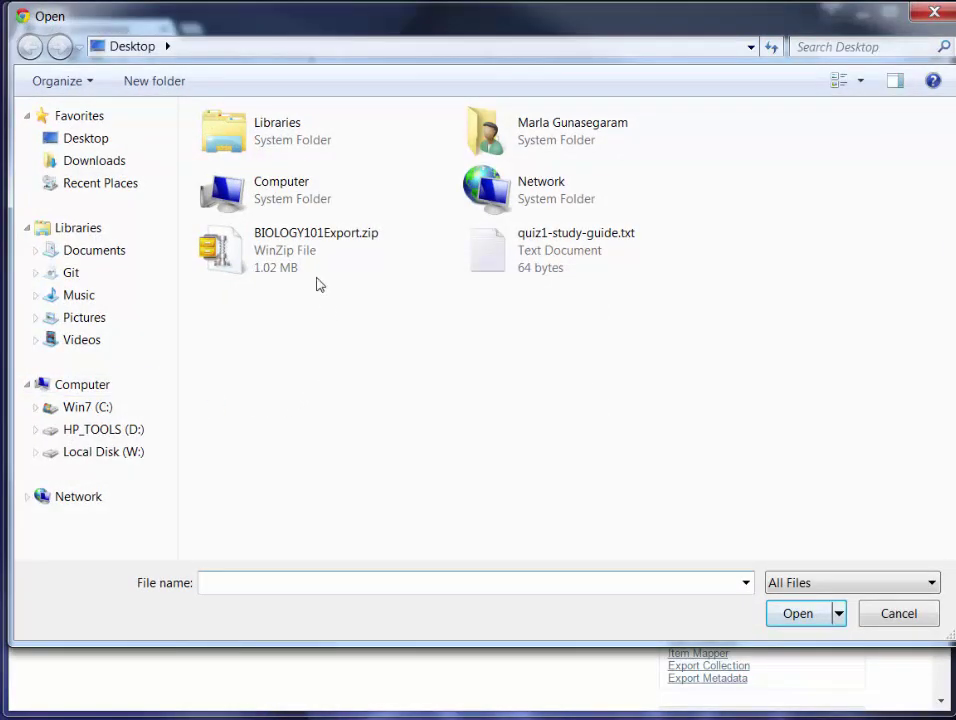
mouse_move(286, 259)
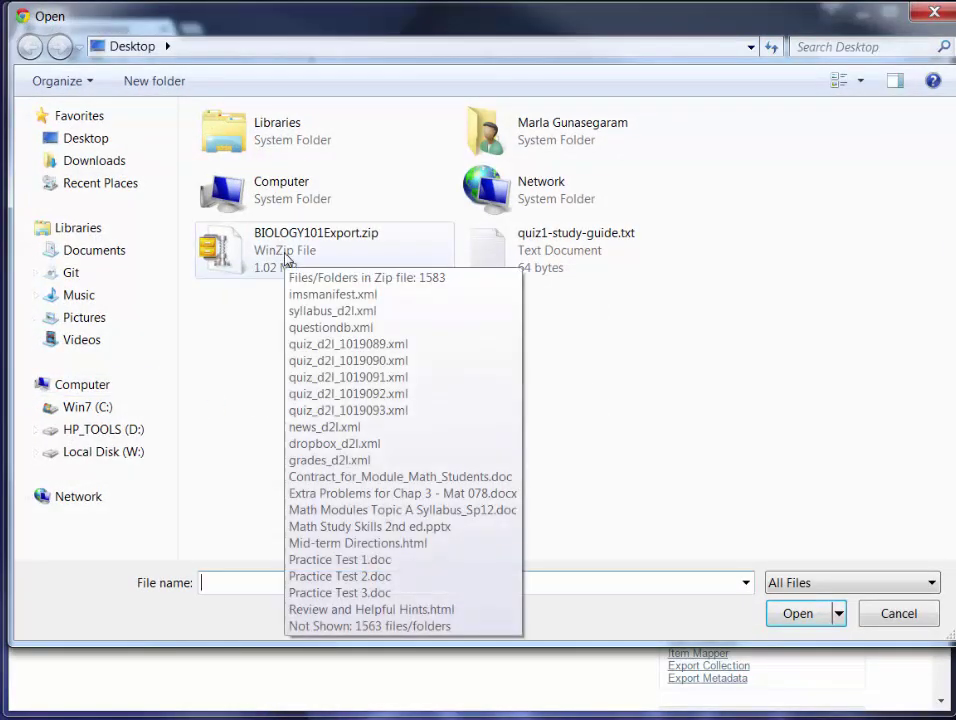
left_click(257, 256)
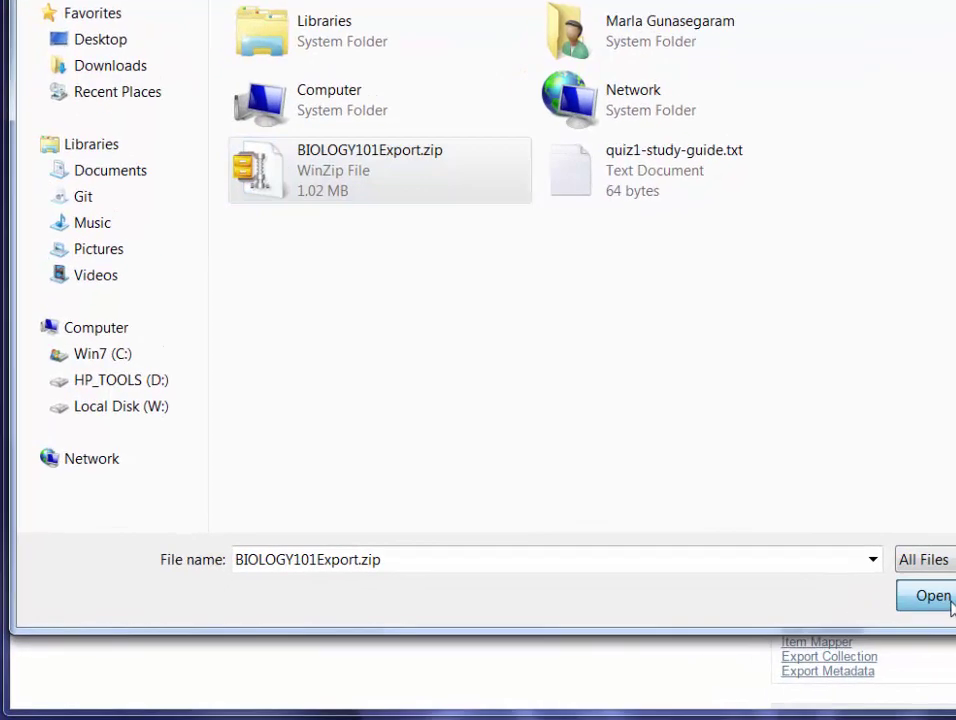
left_click(945, 600)
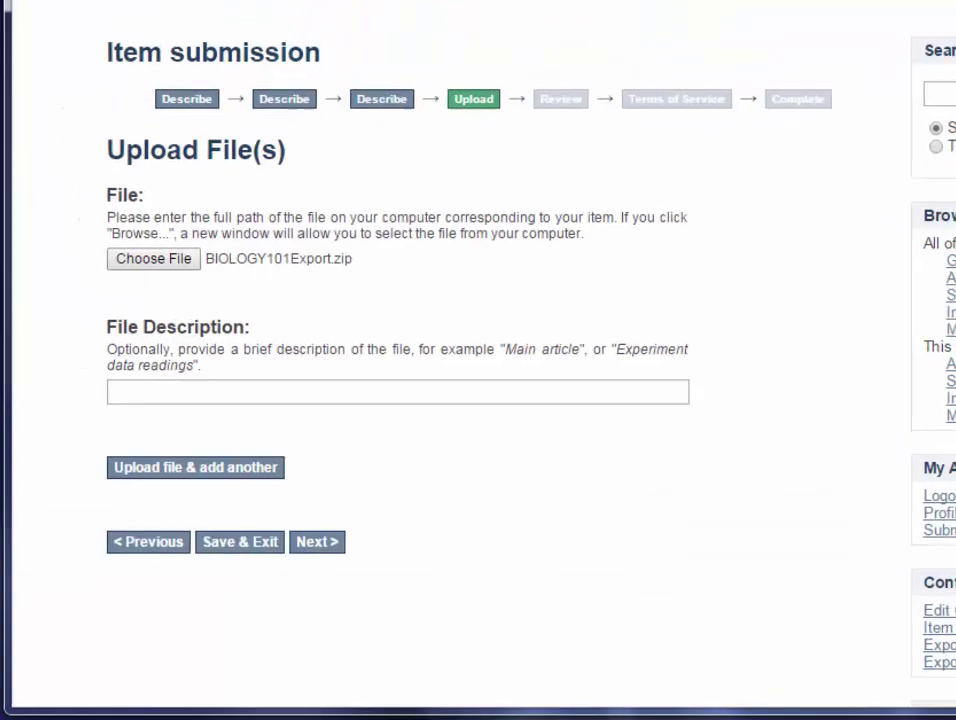
- Describe the chosen file as "Biology 101 Course" and upload it, keeping the form open for another file
left_click(407, 388)
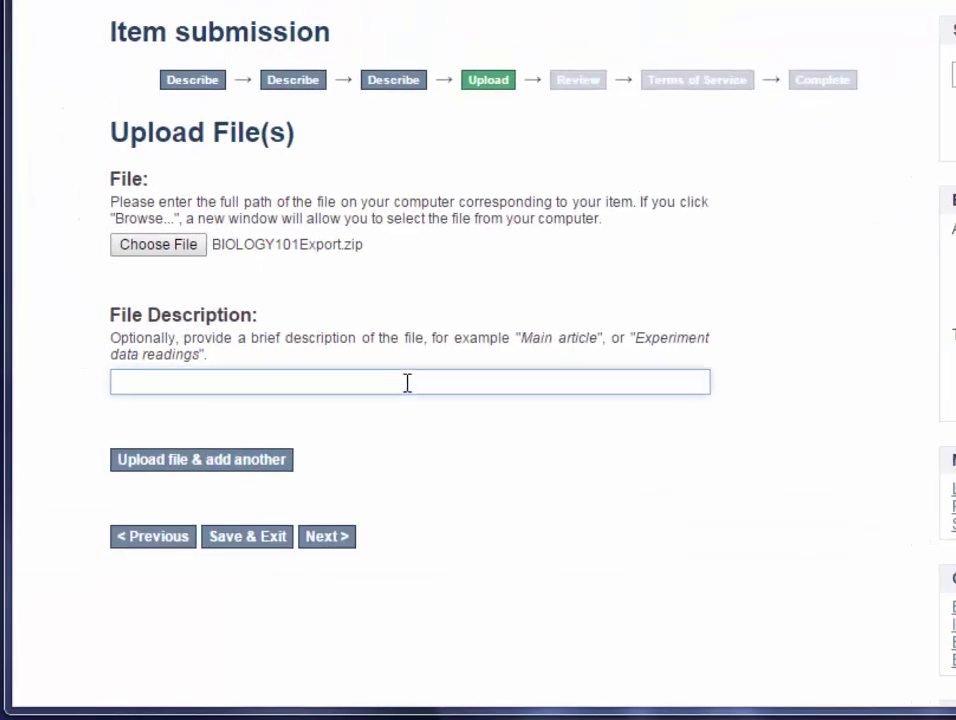
type("Biology 101 ")
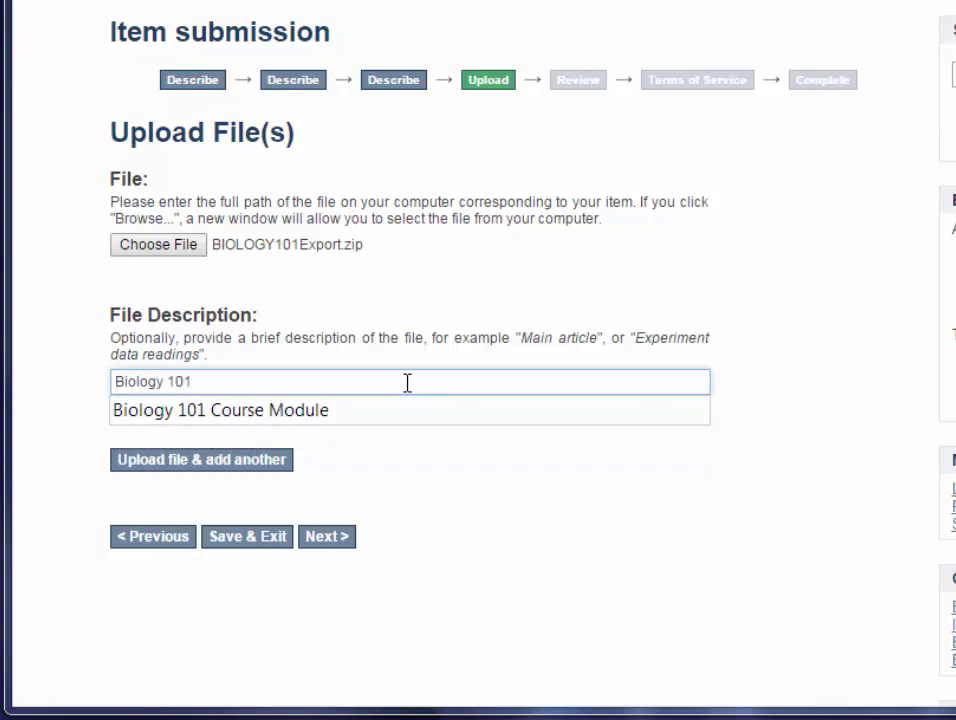
type("Course")
left_click(824, 361)
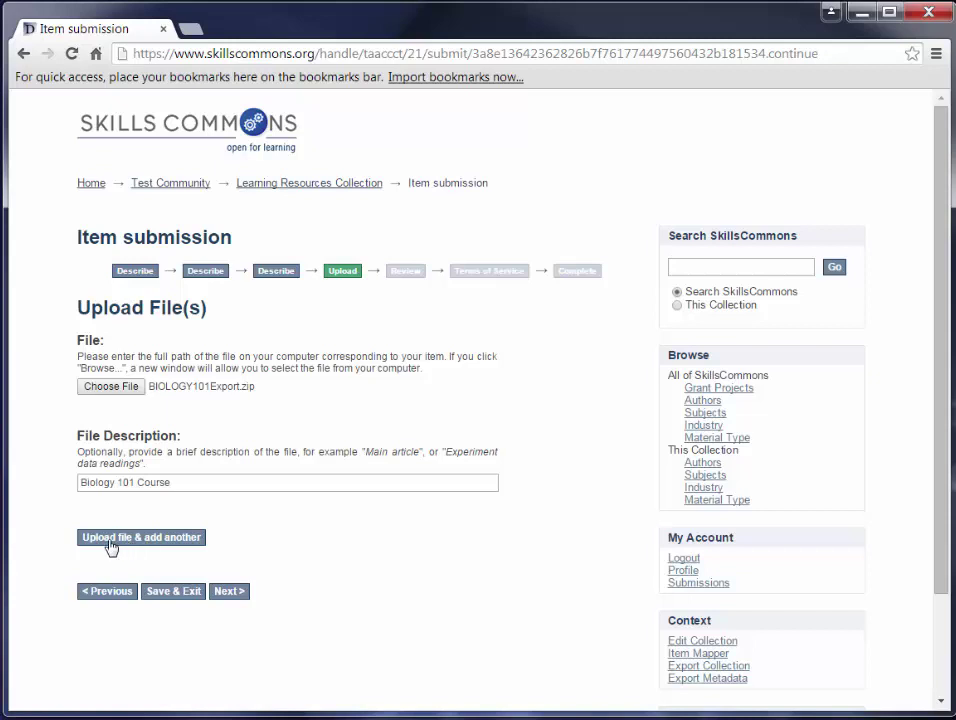
left_click(111, 546)
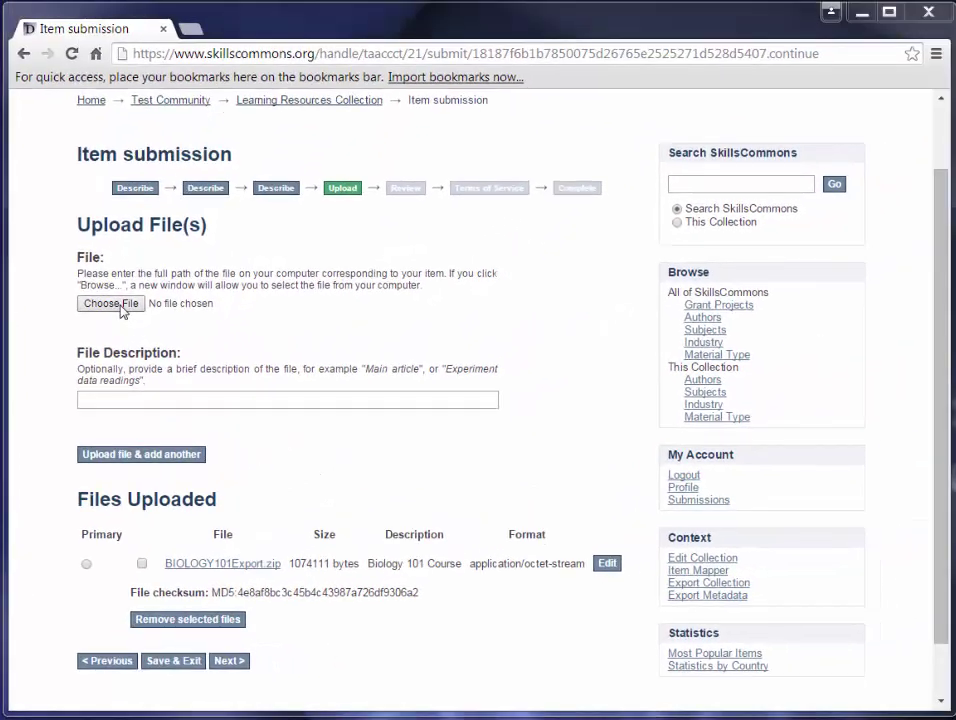
- Upload quiz1-study-guide.txt from the Desktop as a second file with the description "Quiz Study Guide"
left_click(160, 168)
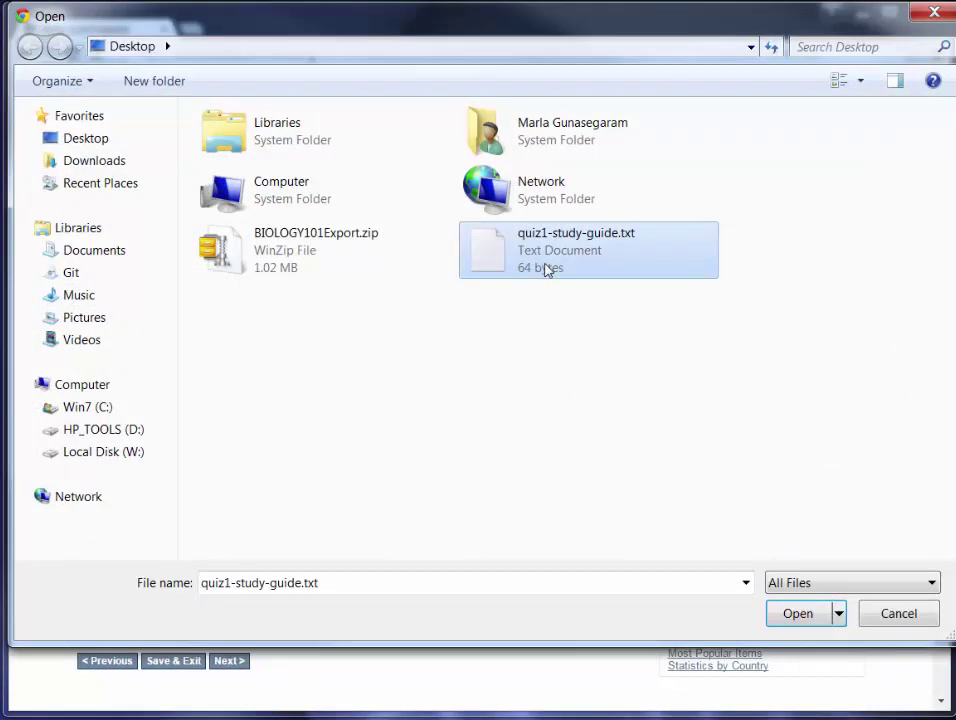
left_click(796, 620)
left_click(229, 402)
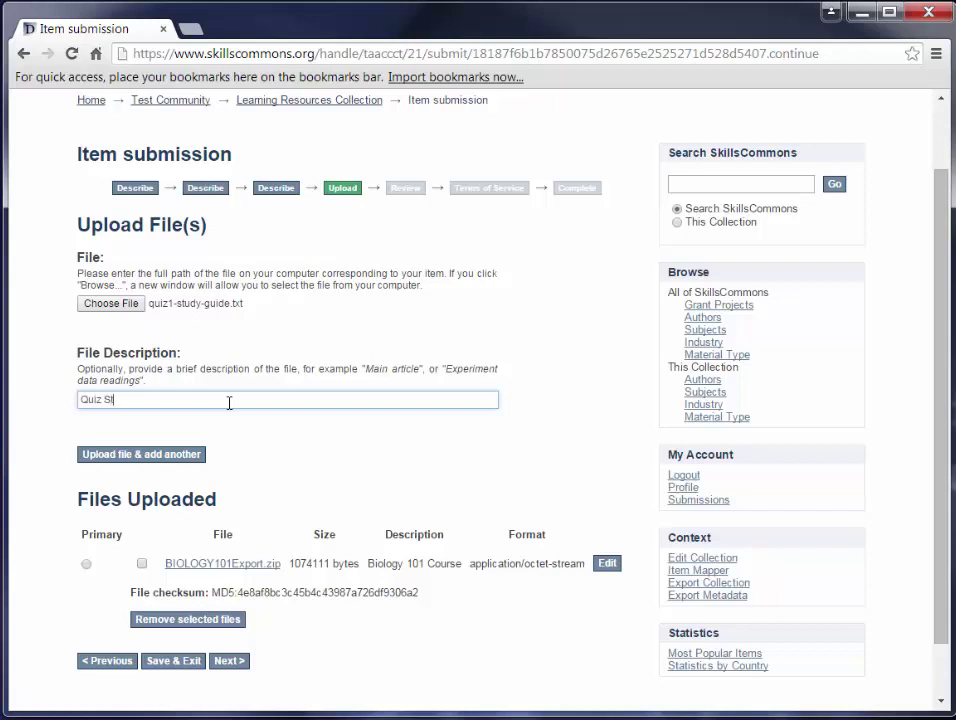
type("Quiz Study Guide")
left_click(189, 456)
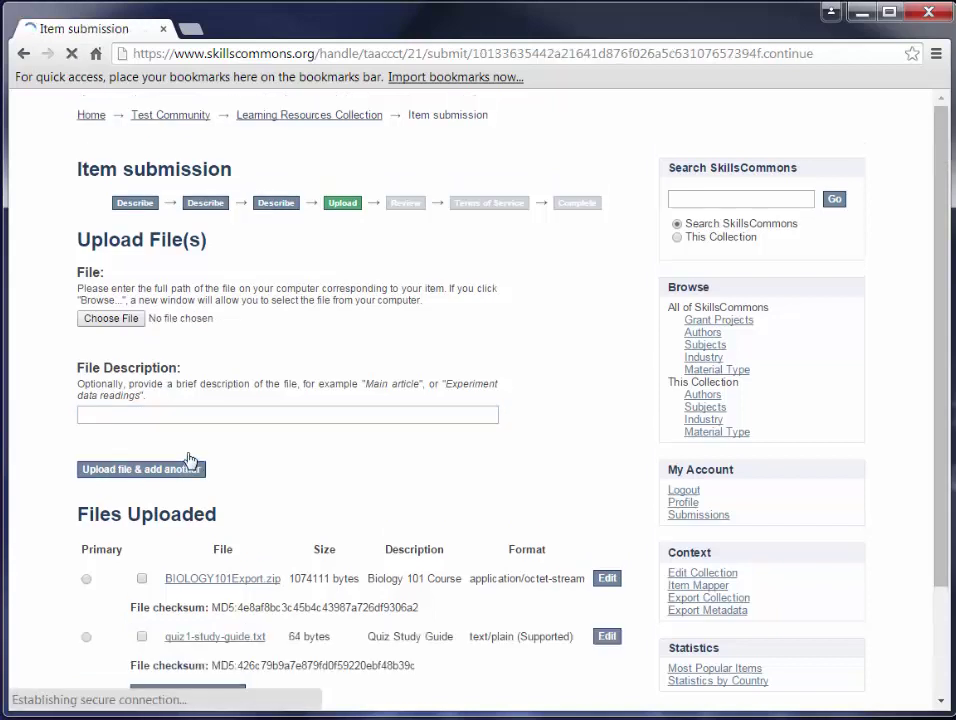
scroll(628, 497, "down", 2)
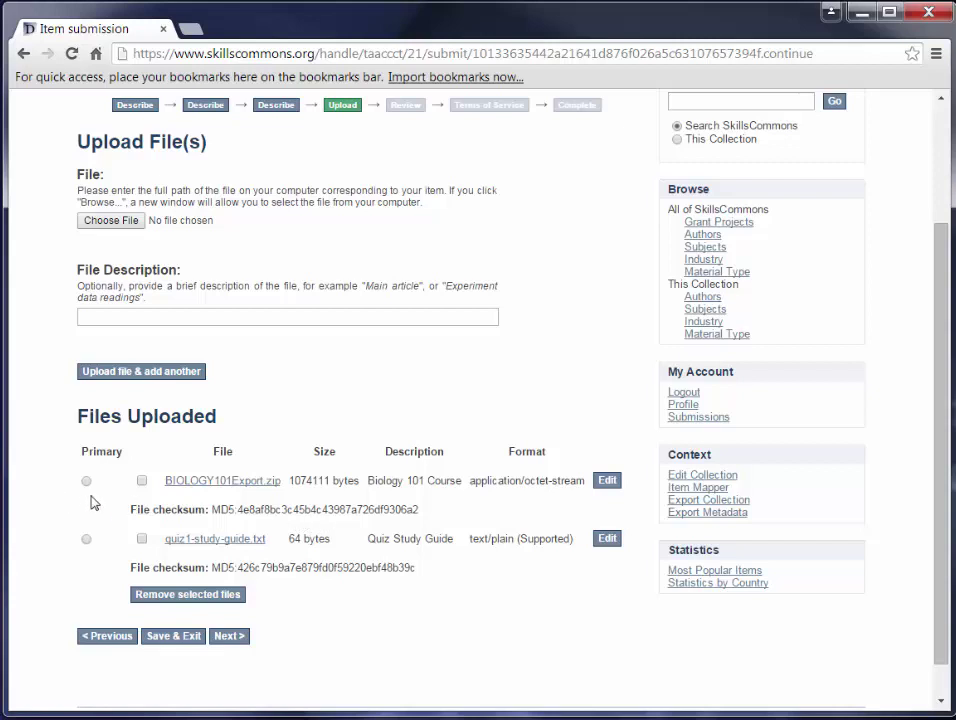
- Mark BIOLOGY101Export.zip as the primary file and remove quiz1-study-guide.txt from the uploaded files
left_click(86, 482)
left_click(142, 540)
left_click(190, 596)
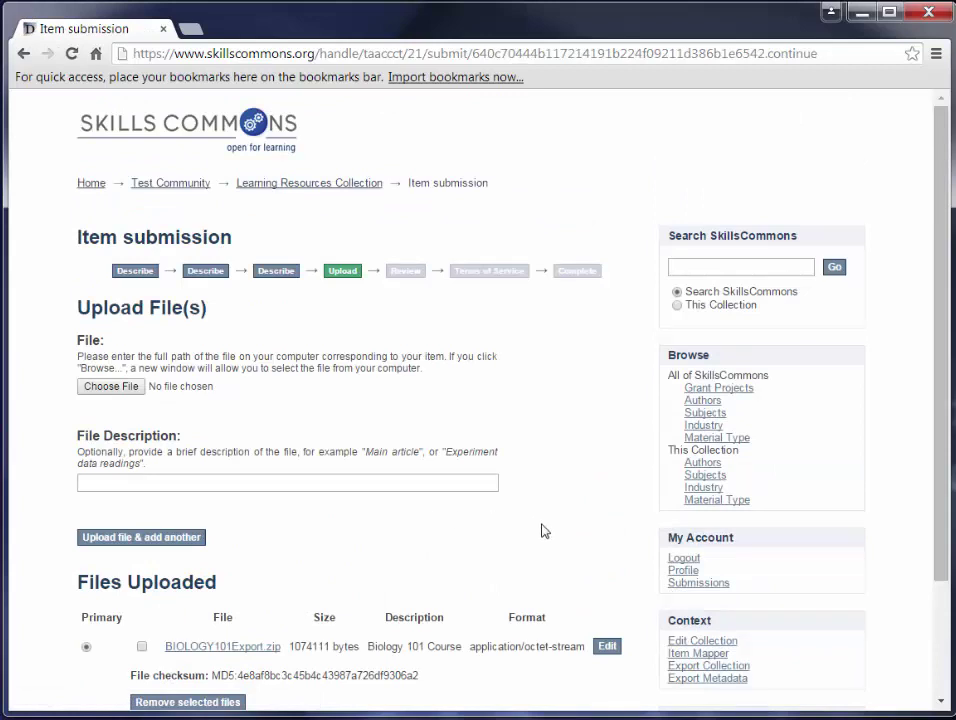
- Edit the description of BIOLOGY101Export.zip to "Biology 101 Course Extract" and save the file details
scroll(550, 531, "down", 1)
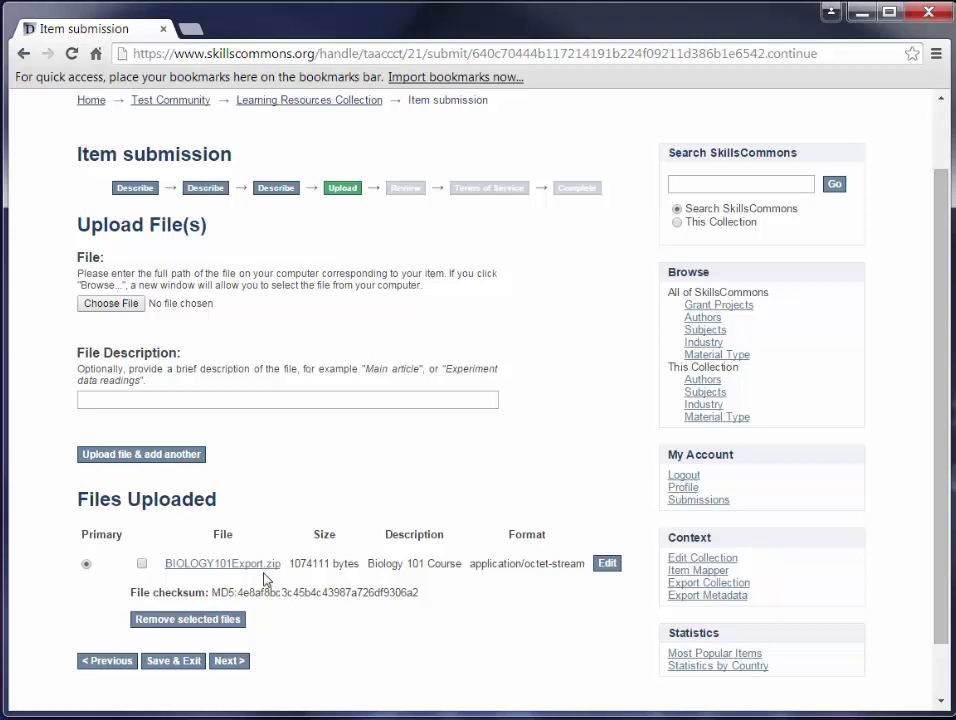
left_click(607, 564)
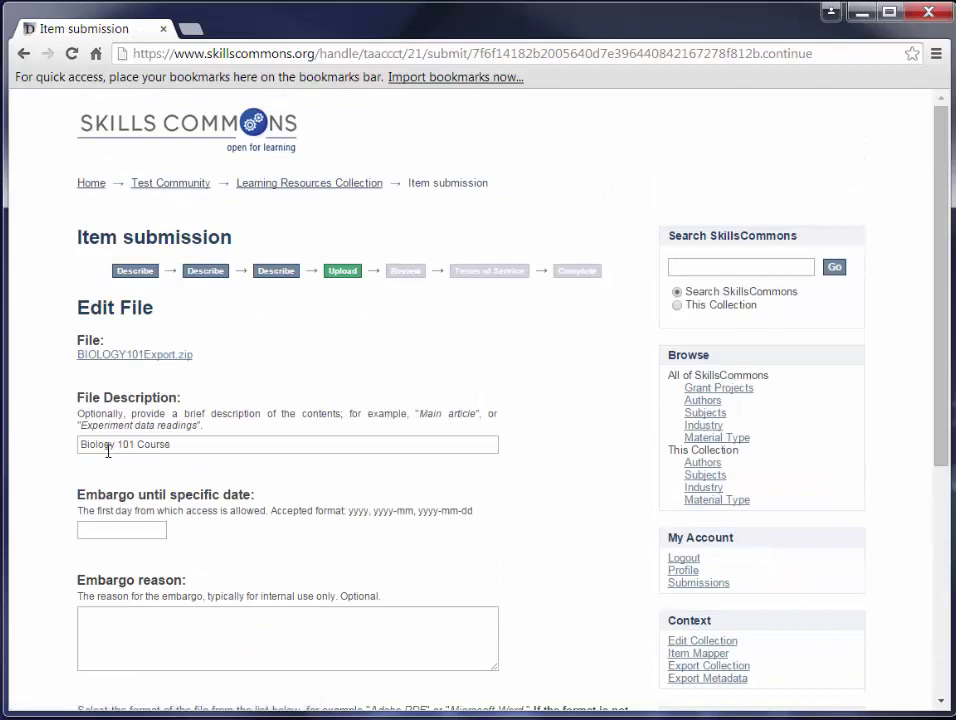
left_click(207, 447)
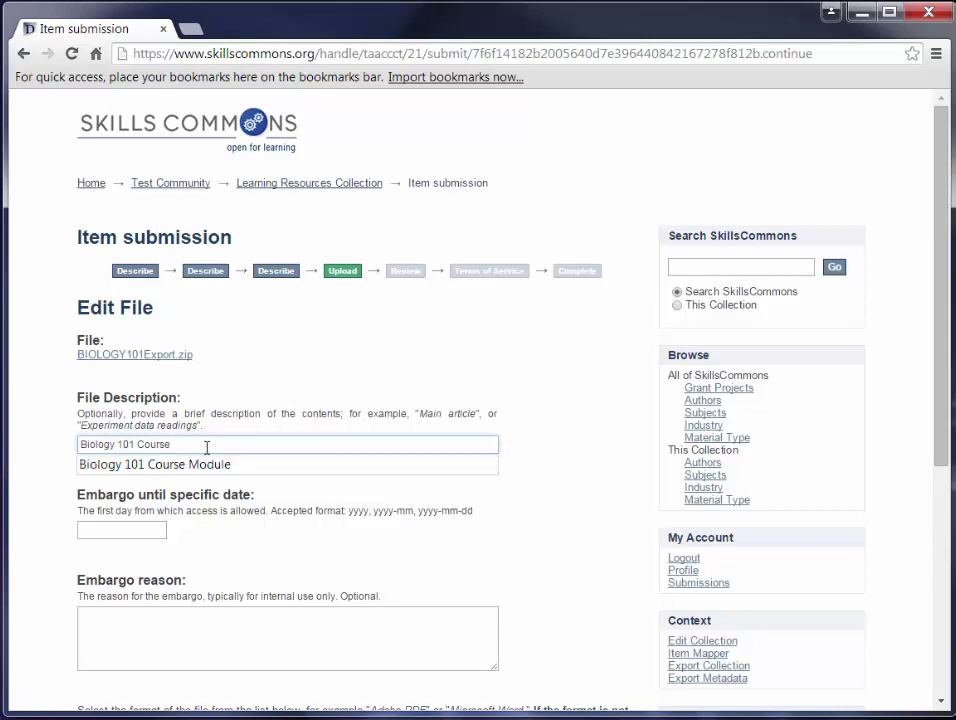
type("E")
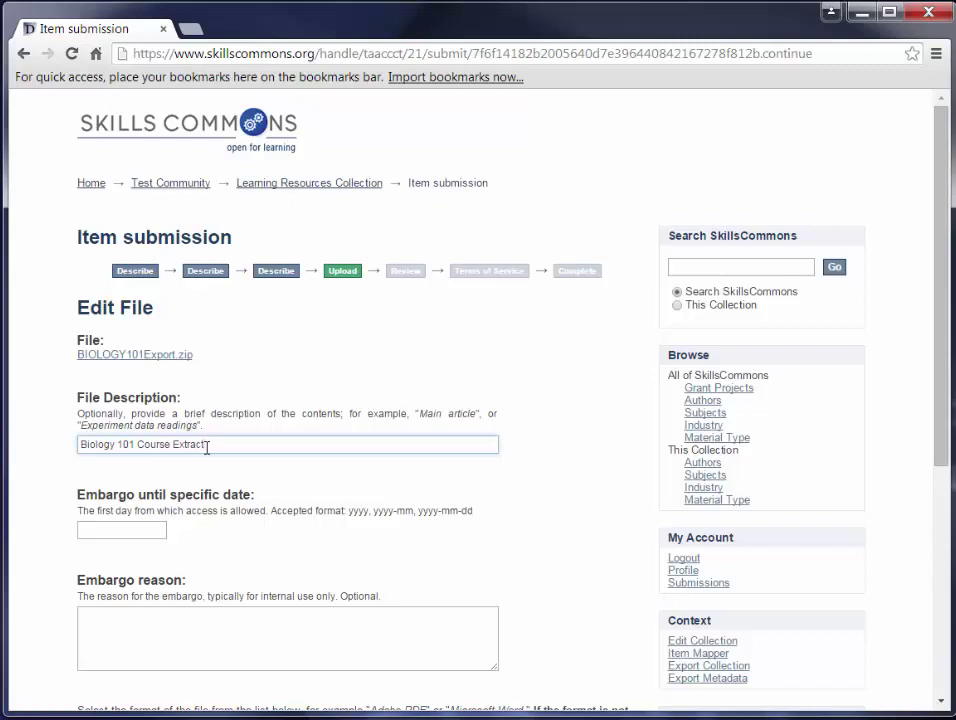
type("xtract")
left_click(604, 522)
scroll(591, 521, "down", 1)
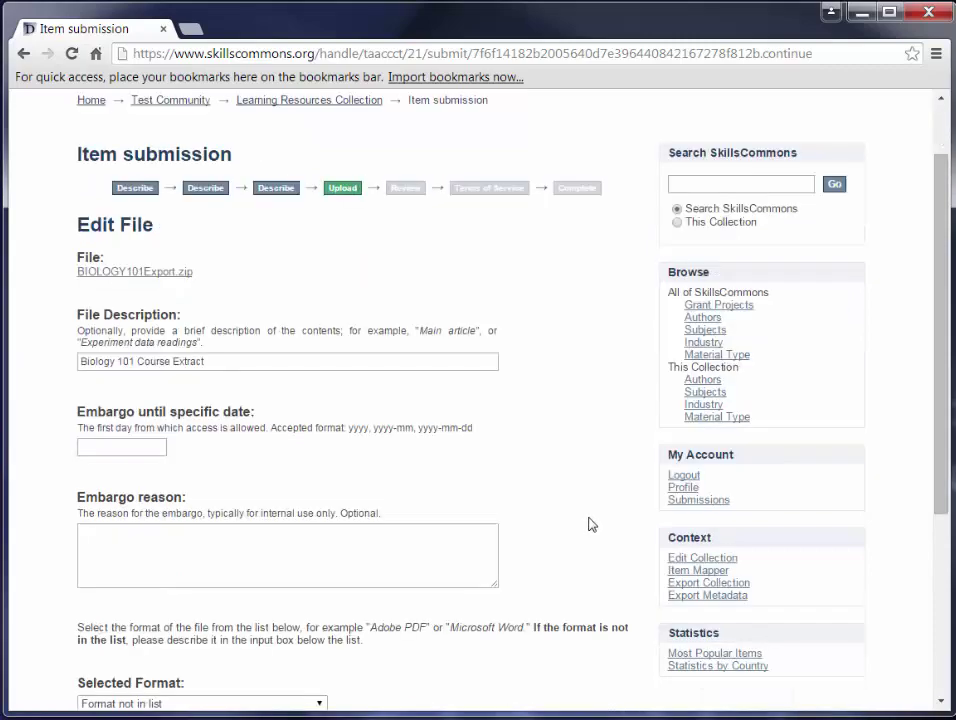
scroll(591, 524, "down", 2)
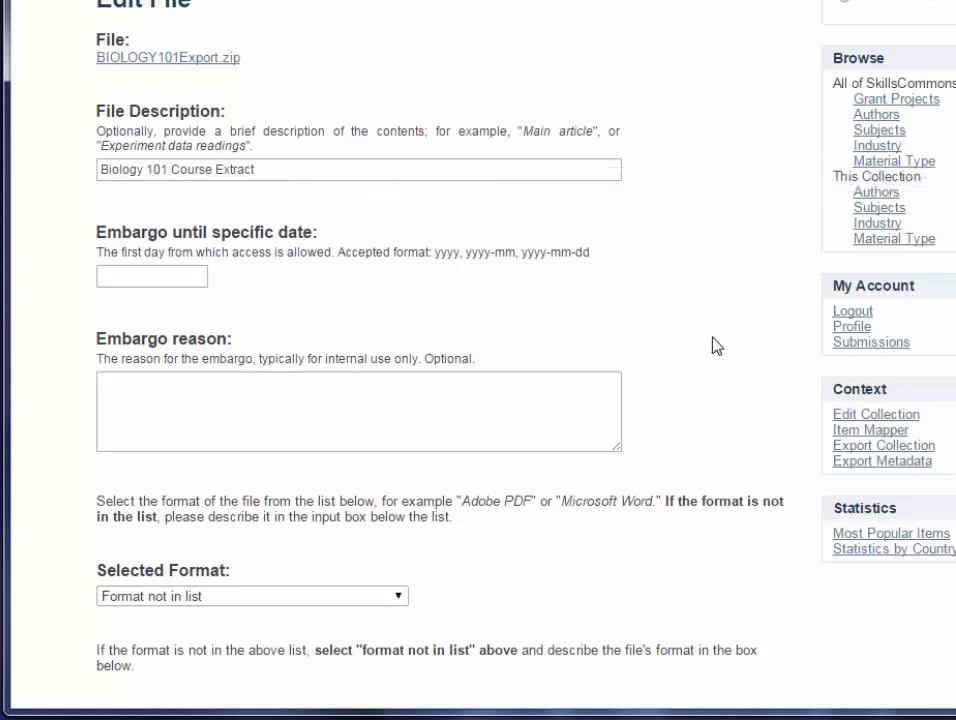
scroll(716, 345, "down", 5)
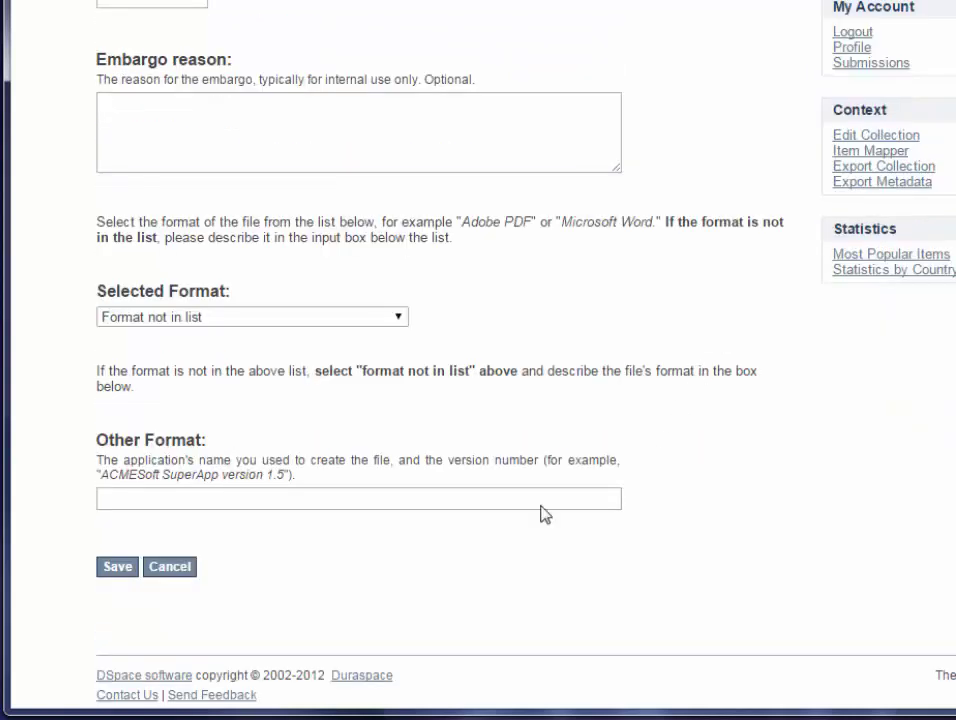
left_click(114, 569)
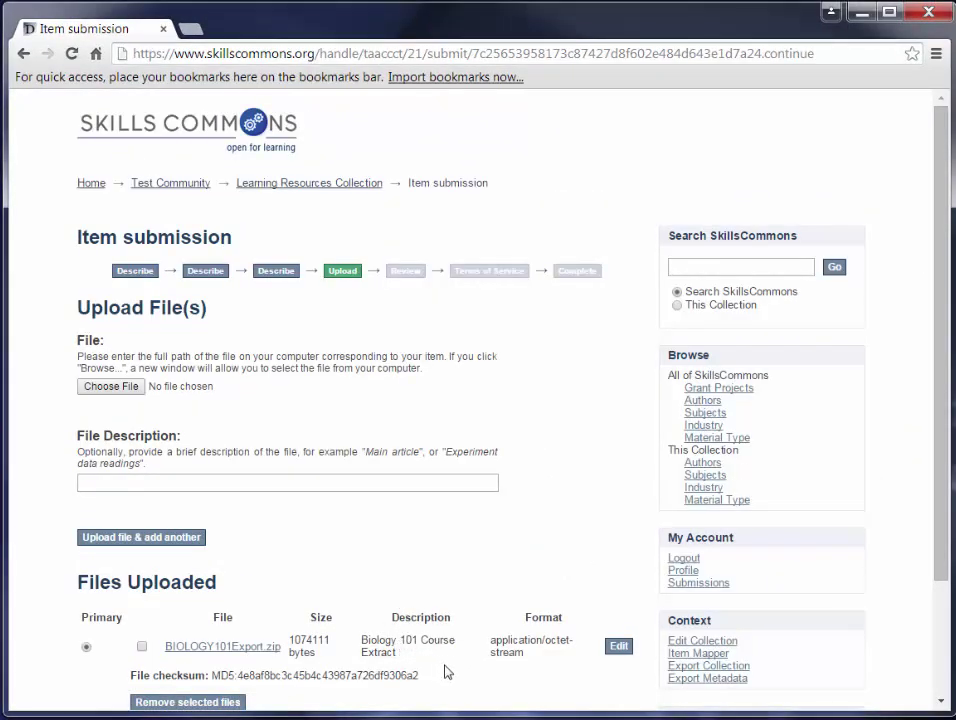
- Proceed to the review stage and check all the descriptive and accessibility metadata and the uploaded file
scroll(447, 672, "down", 1)
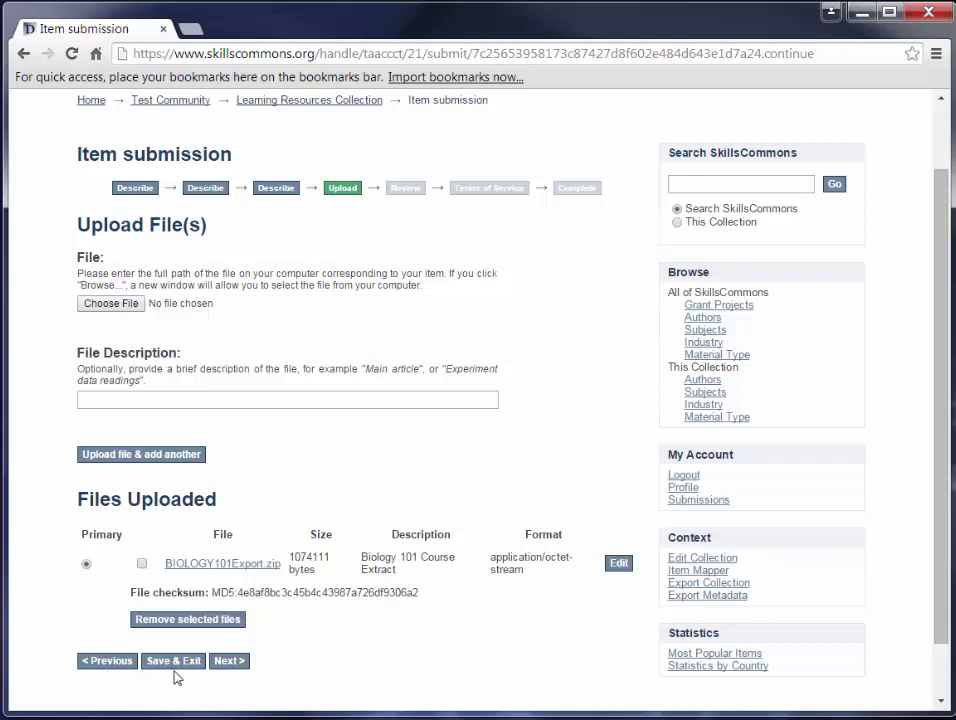
left_click(229, 661)
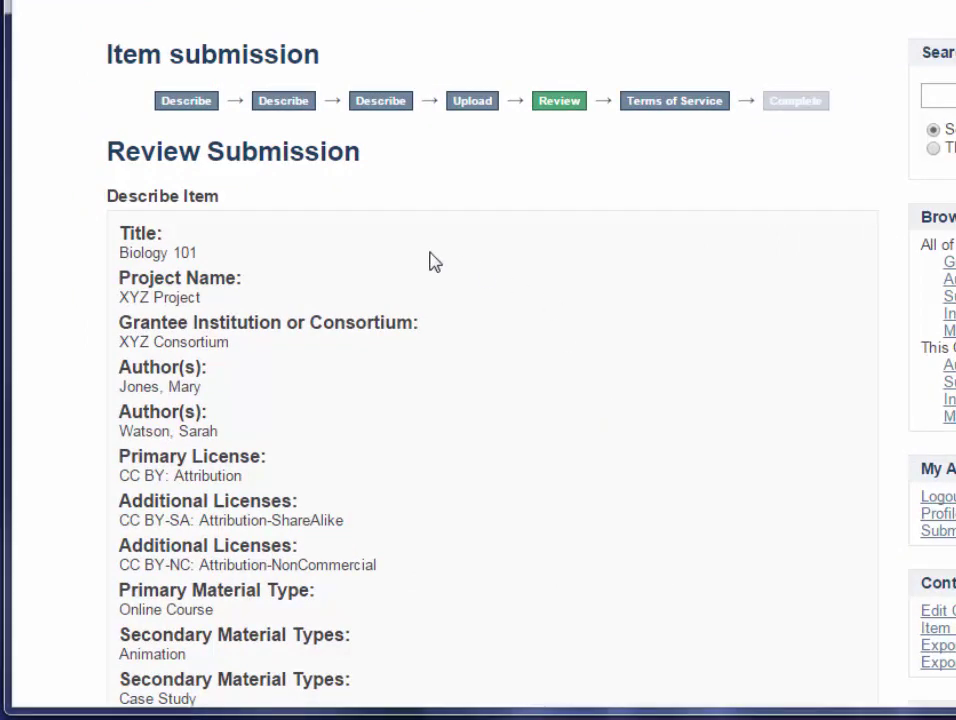
scroll(435, 262, "down", 2)
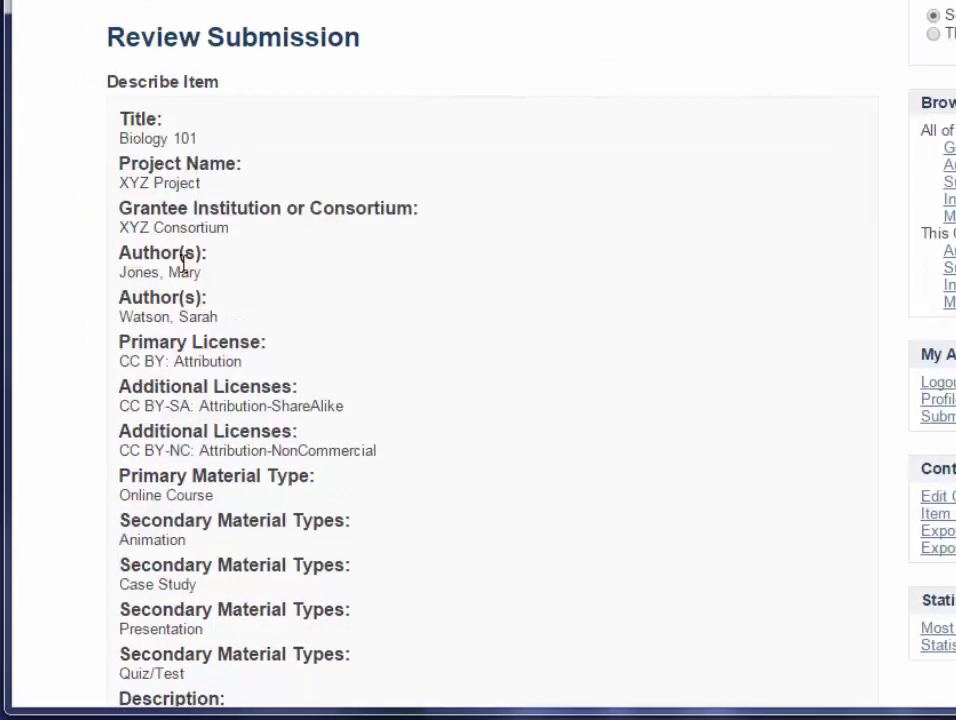
scroll(398, 376, "down", 4)
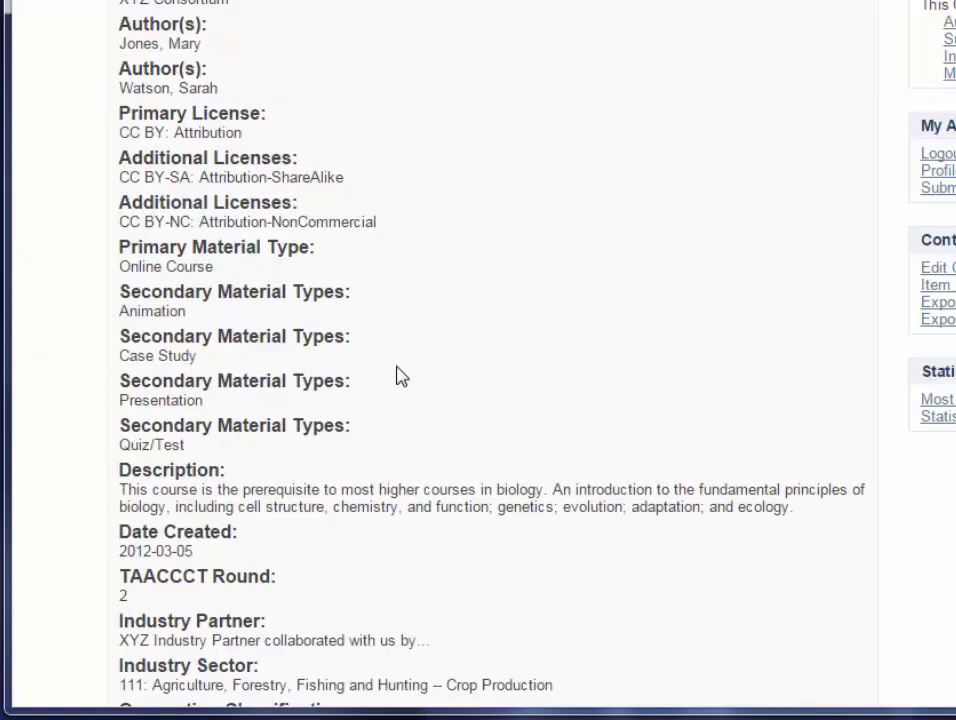
scroll(398, 376, "down", 10)
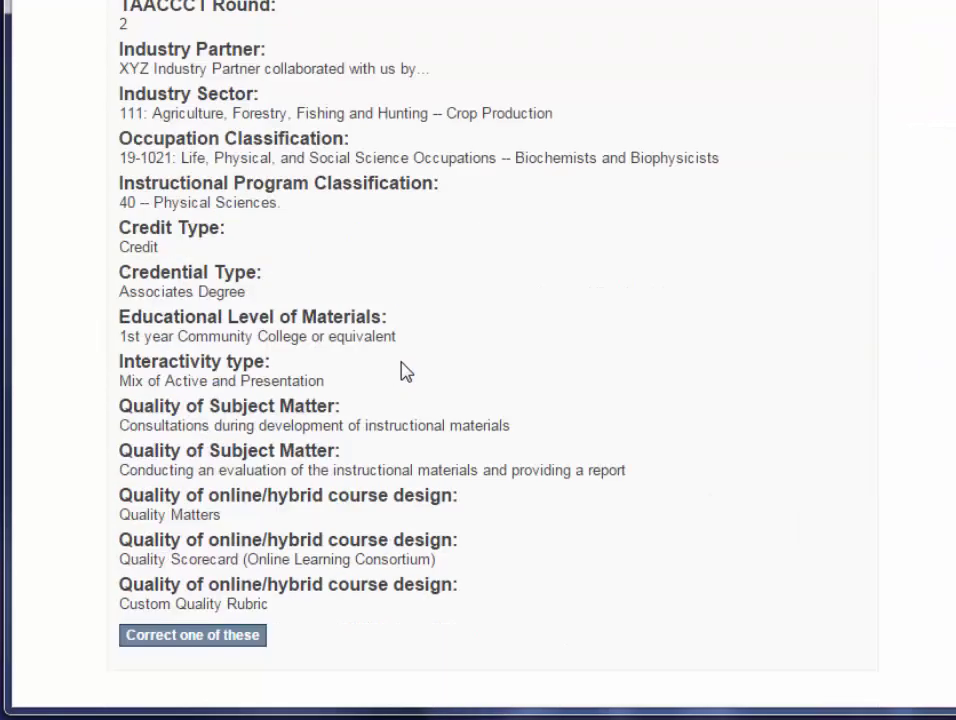
scroll(400, 371, "down", 4)
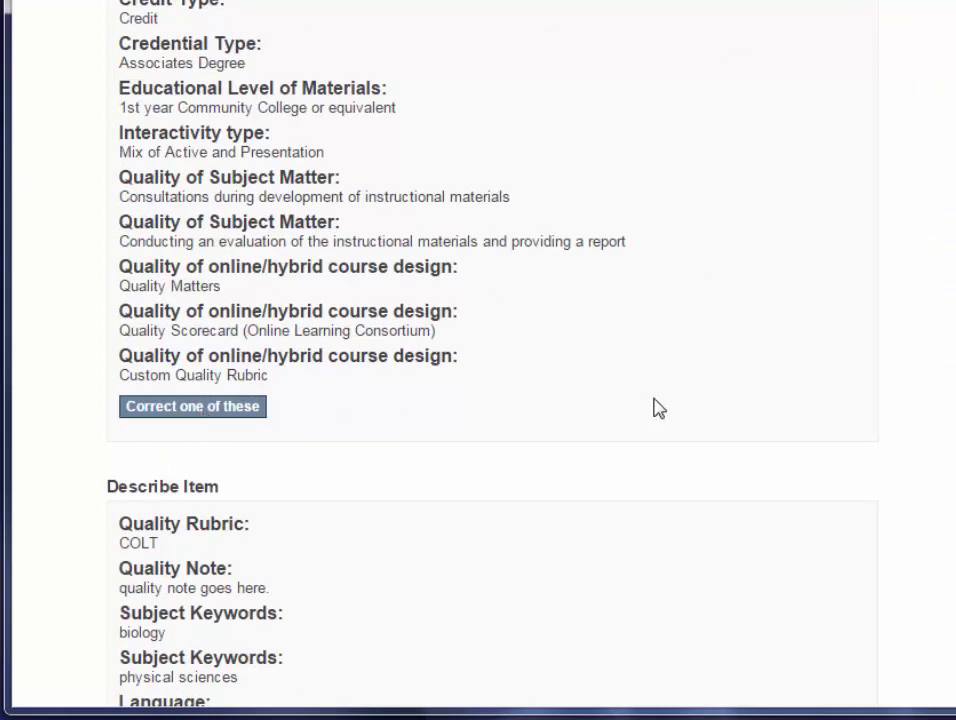
scroll(651, 409, "down", 6)
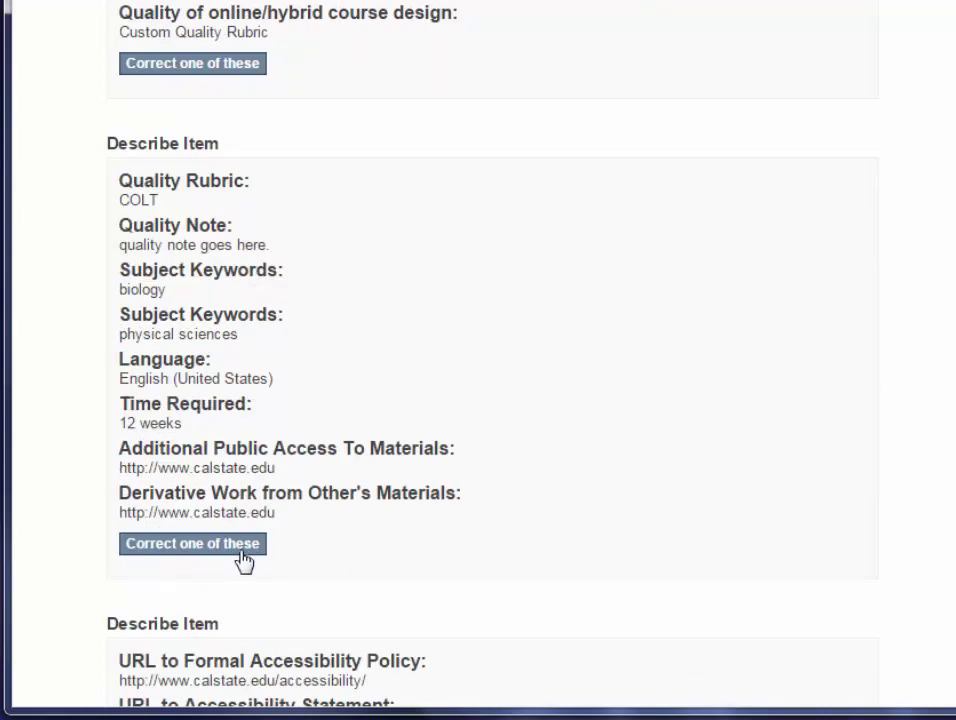
scroll(751, 343, "down", 12)
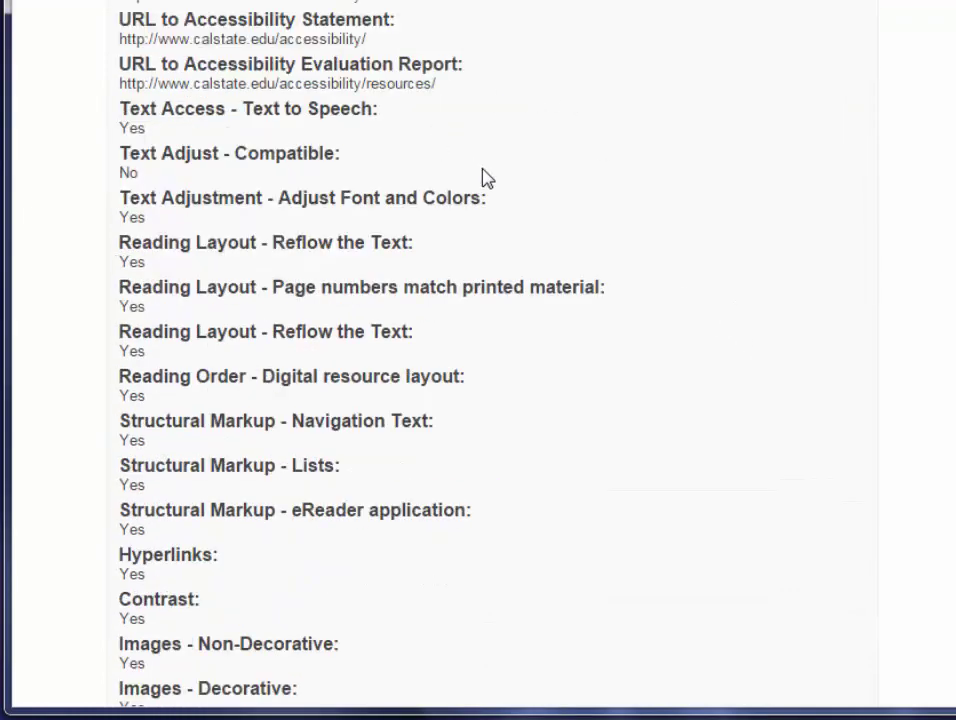
scroll(510, 188, "down", 10)
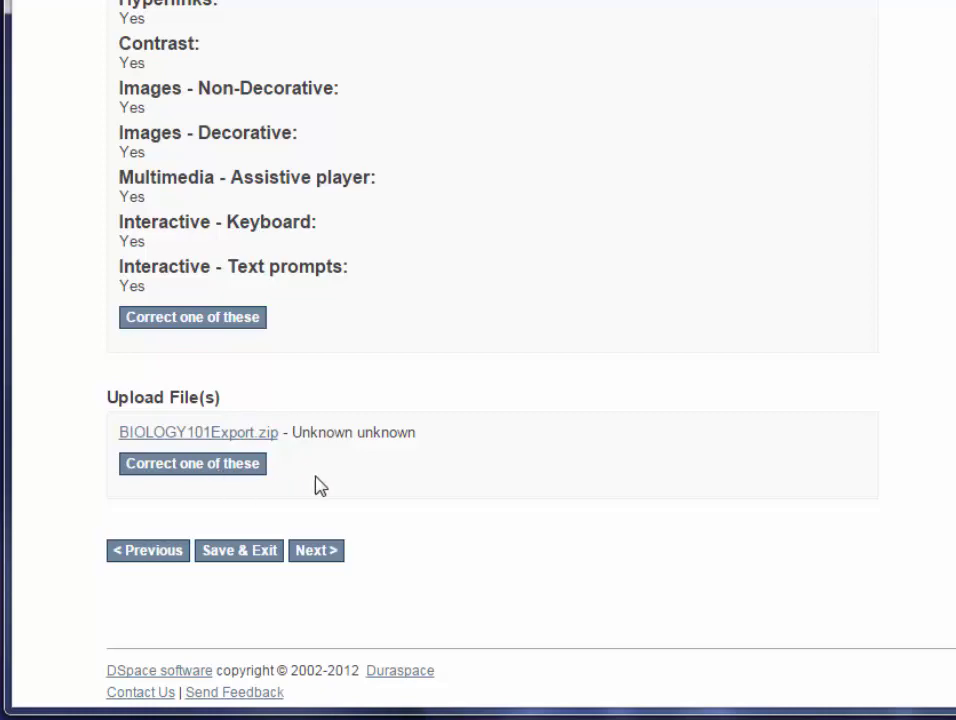
- Continue to the Terms of Service, grant them, and complete the submission
left_click(314, 550)
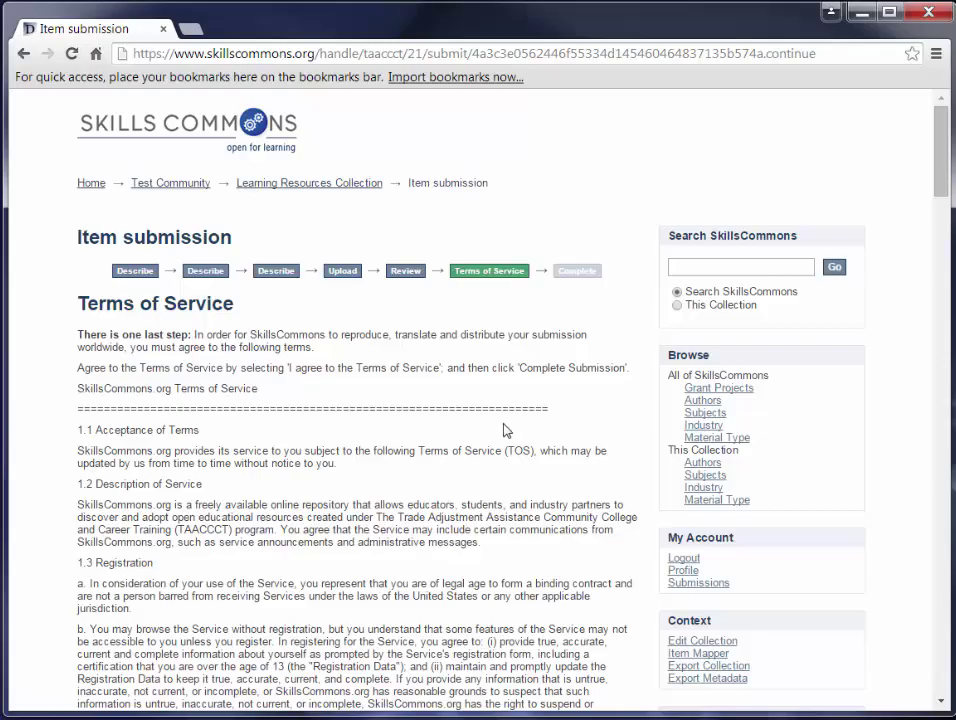
scroll(505, 428, "down", 8)
scroll(497, 428, "down", 10)
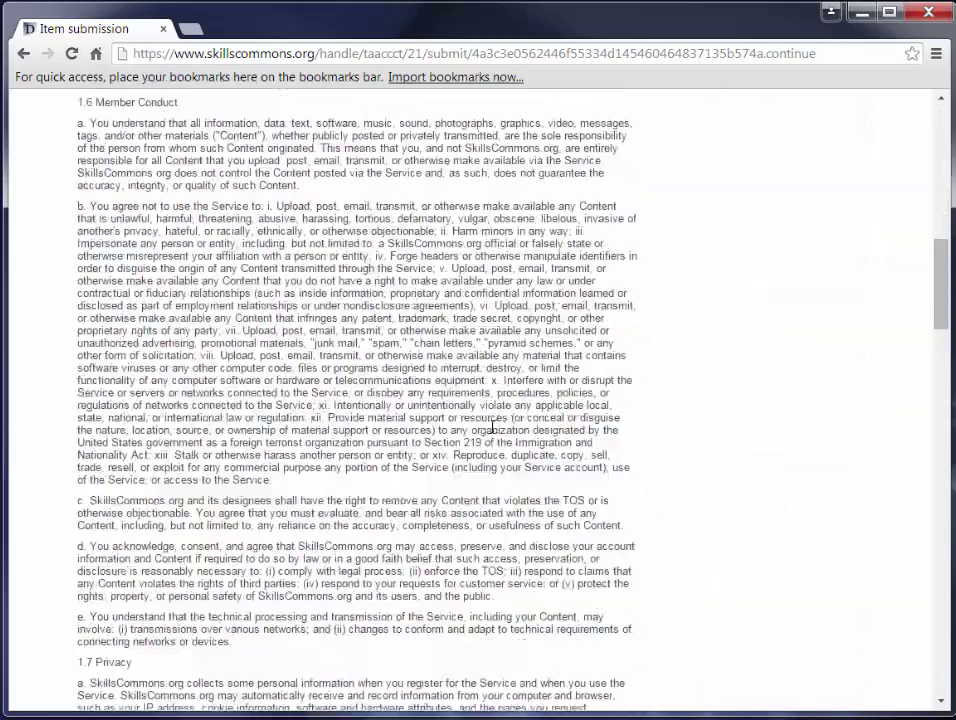
scroll(478, 432, "down", 13)
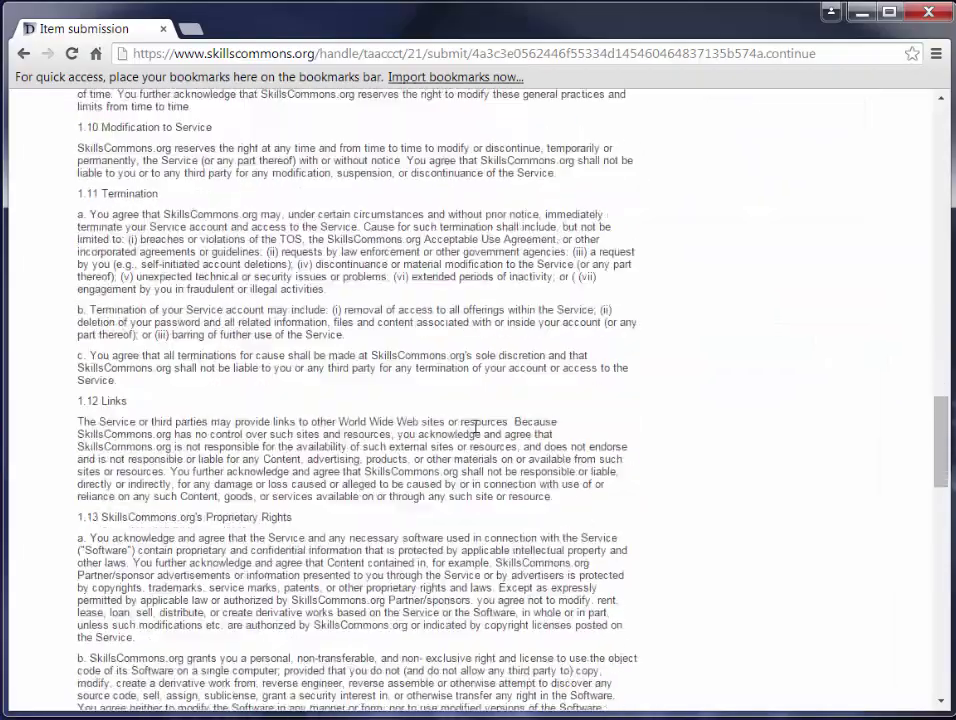
scroll(459, 431, "down", 4)
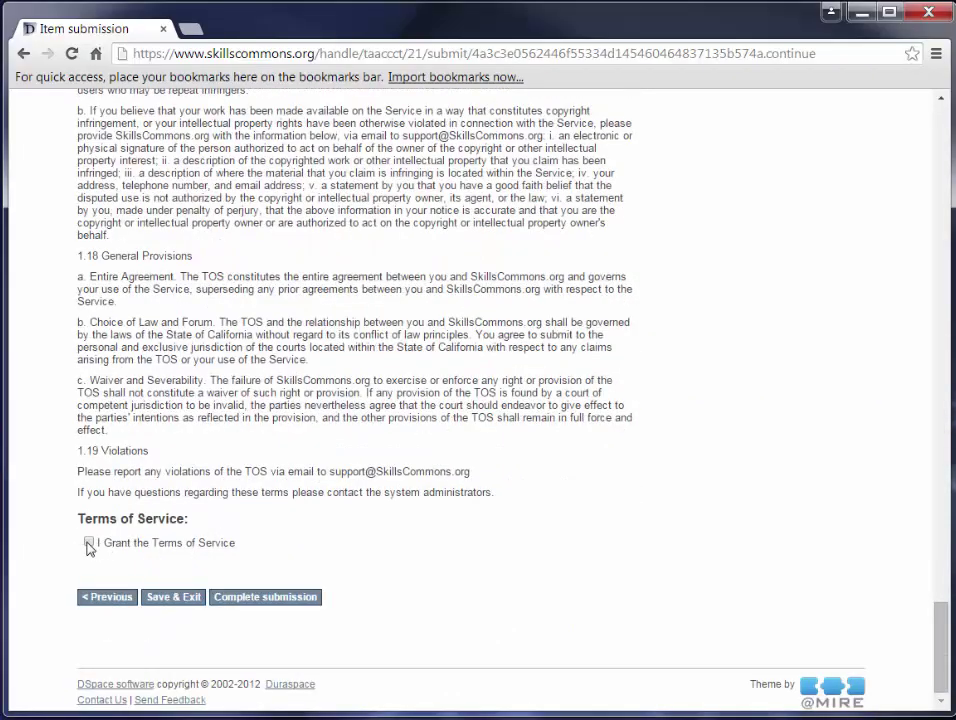
left_click(89, 543)
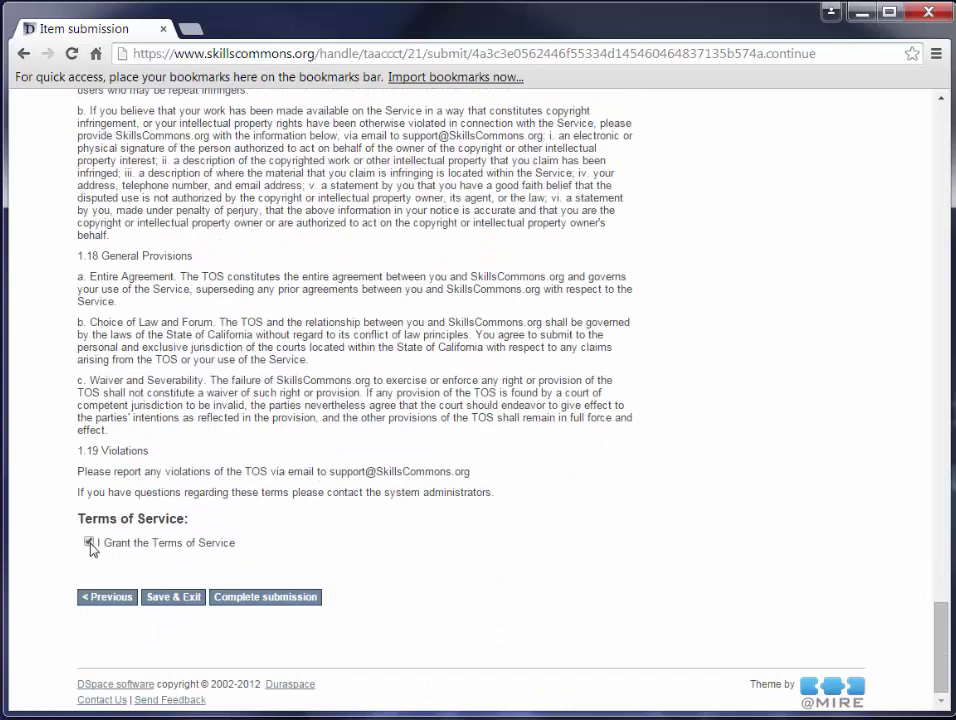
left_click(266, 600)
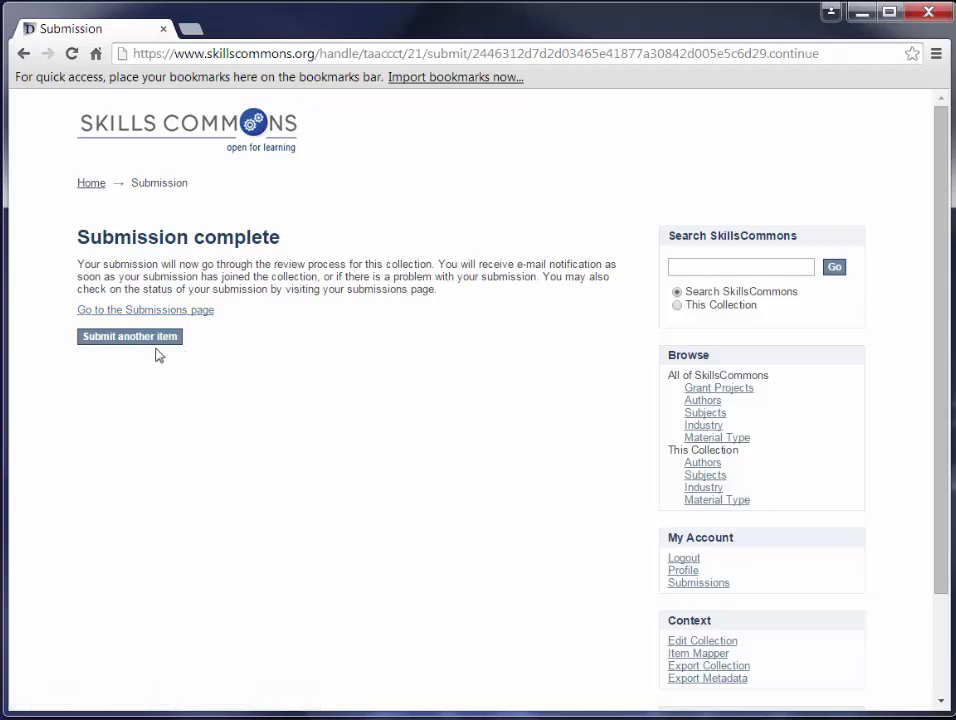
- Open the archived Biology 101 item from the Submissions page and examine its file, metadata, accessibility features and licensing
left_click(202, 319)
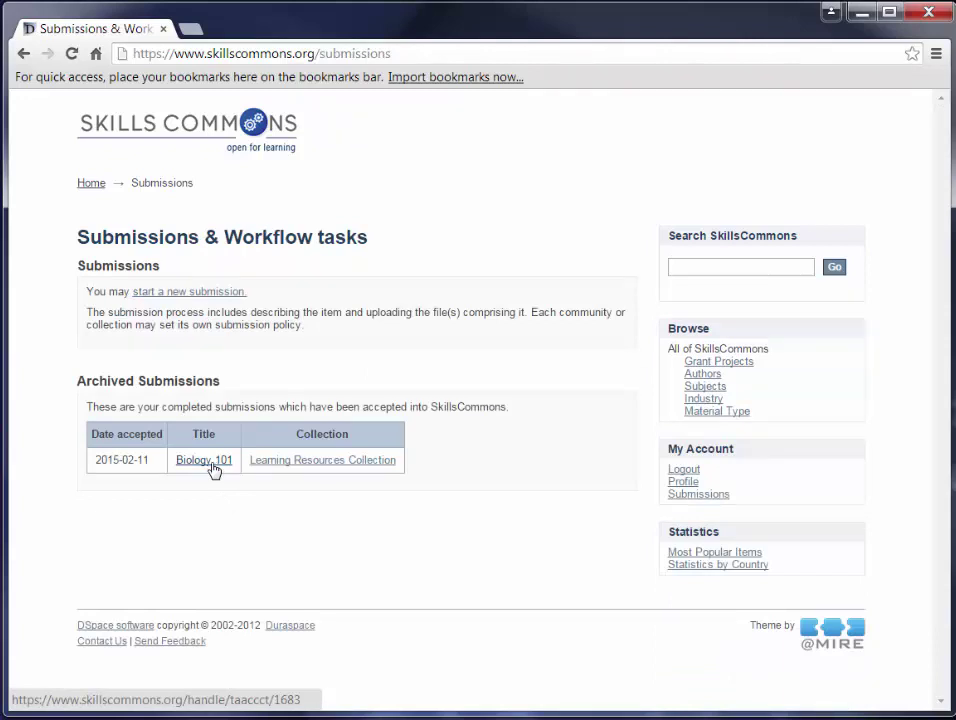
left_click(204, 464)
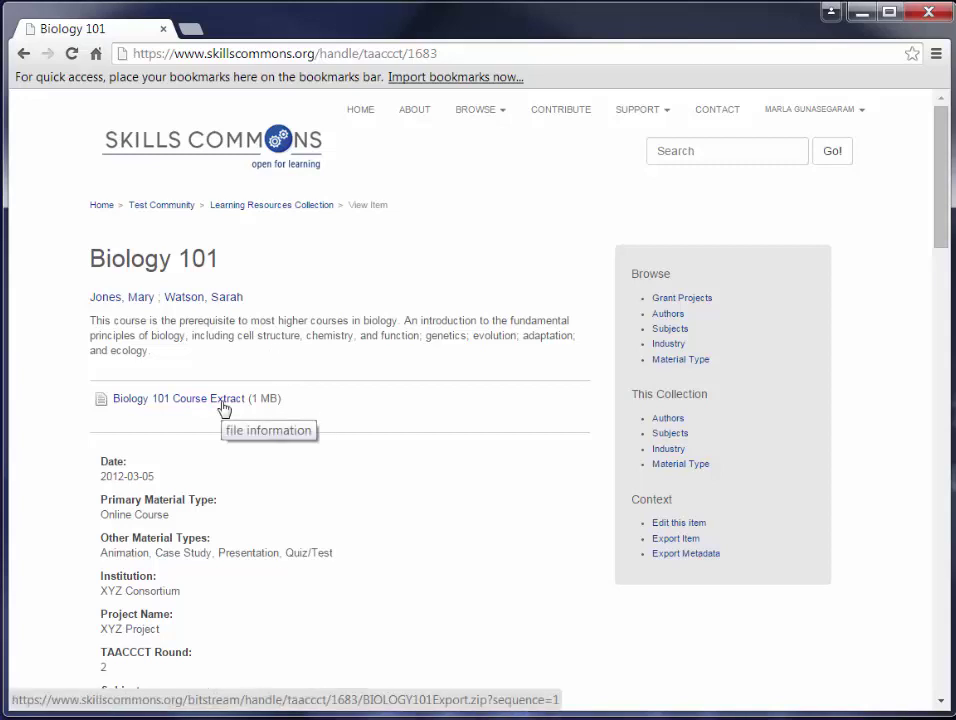
scroll(481, 474, "down", 1)
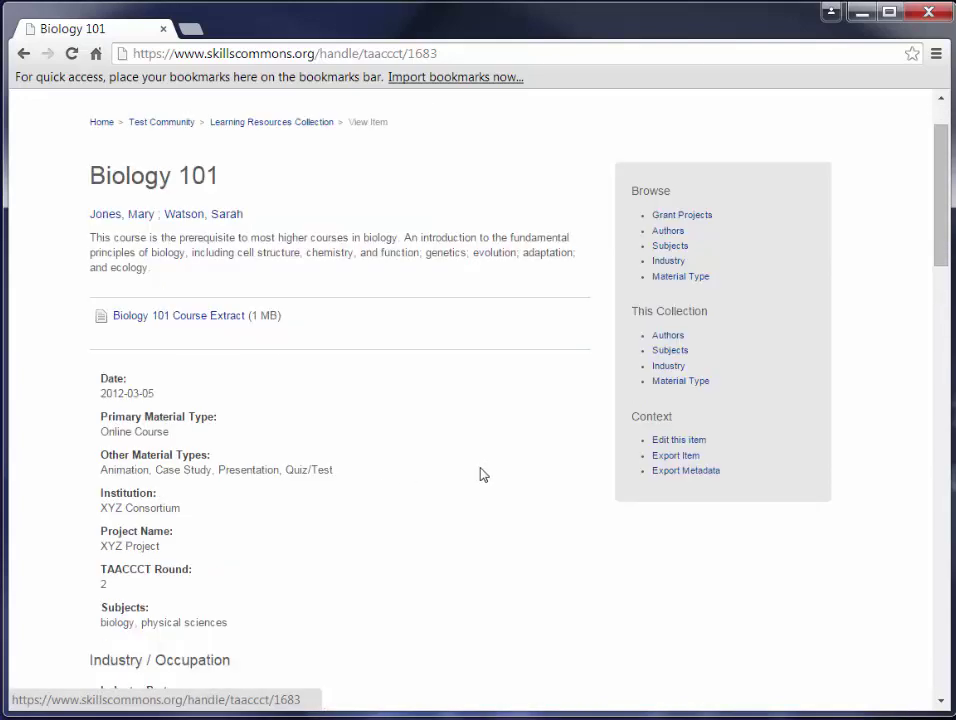
scroll(420, 400, "down", 1)
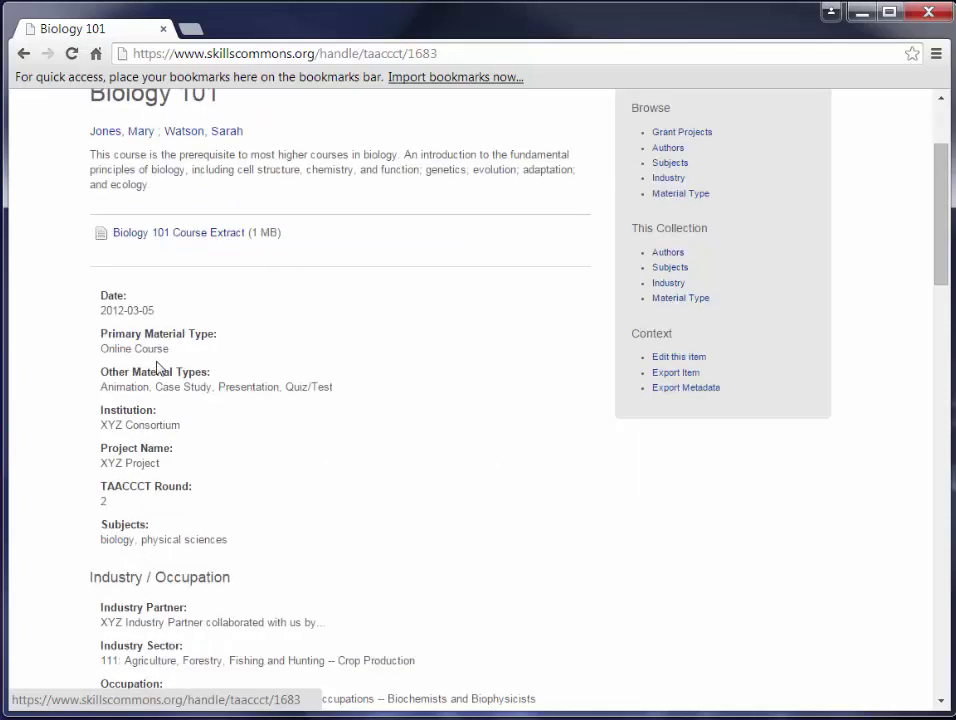
scroll(180, 370, "down", 3)
scroll(298, 373, "down", 6)
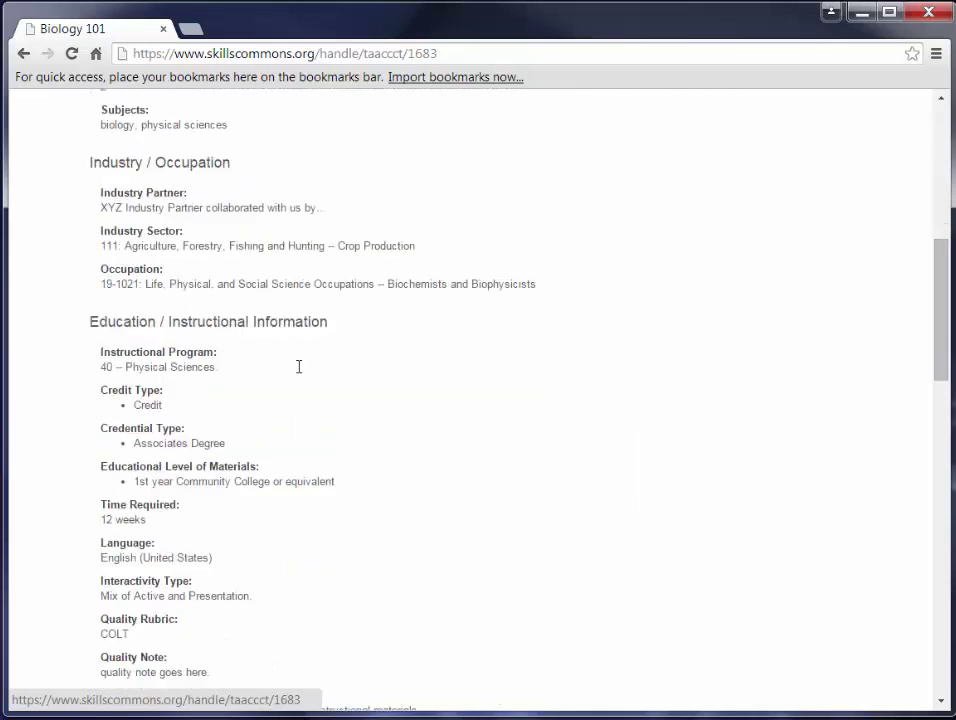
scroll(398, 382, "down", 7)
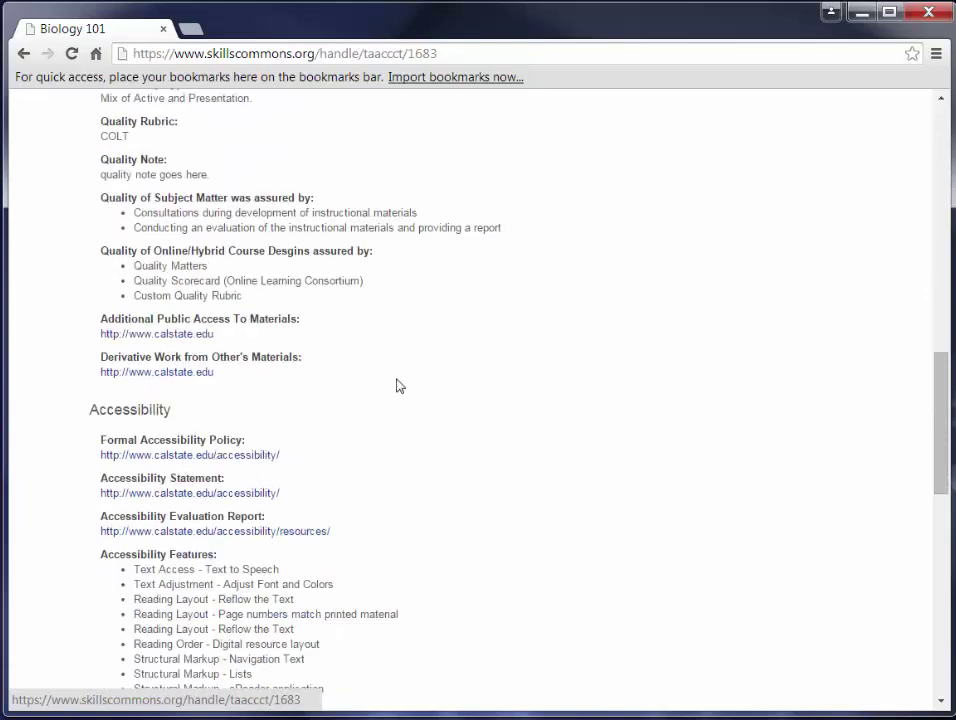
scroll(400, 388, "up", 20)
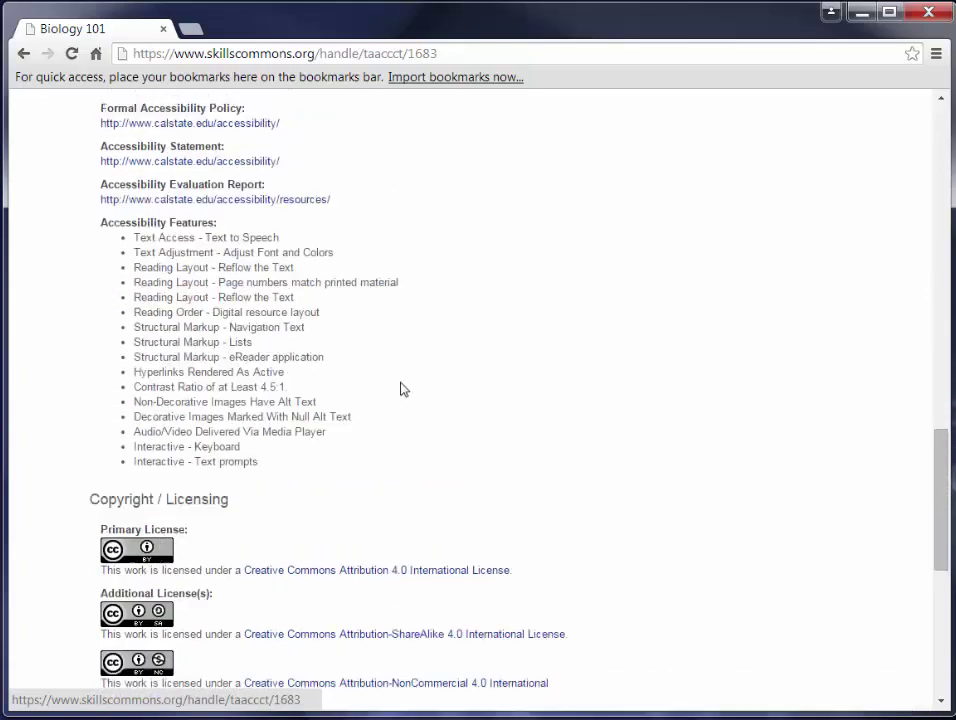
scroll(420, 391, "up", 1)
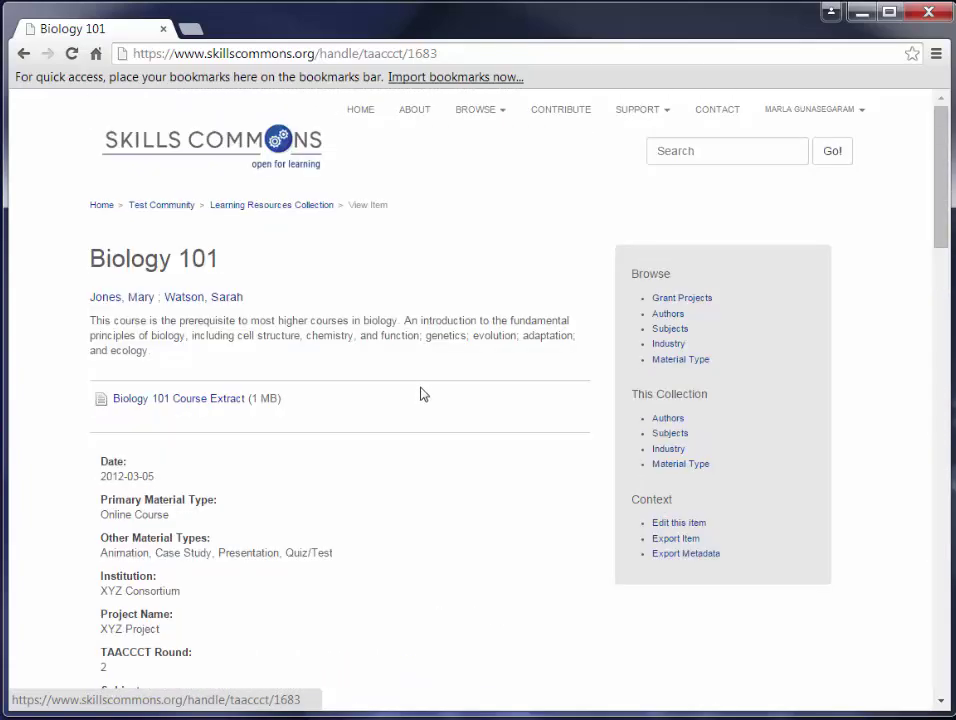